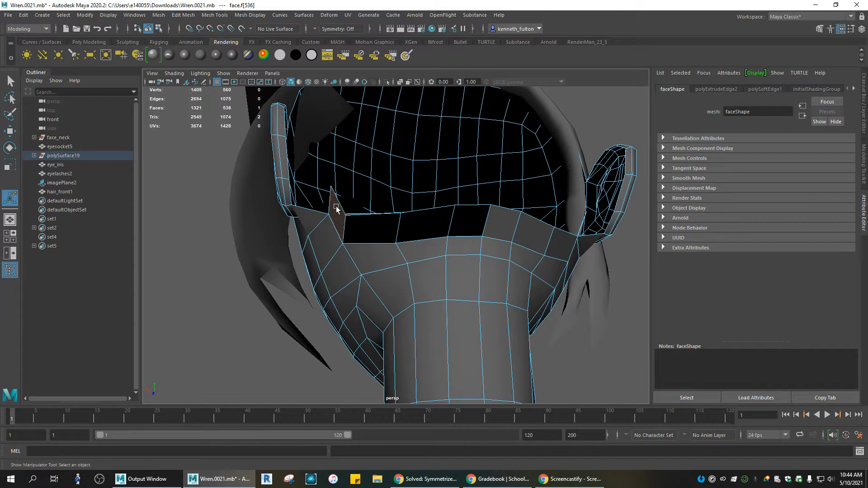
left_click(361, 230, "shift")
left_click(407, 229, "shift")
left_click(457, 226, "shift")
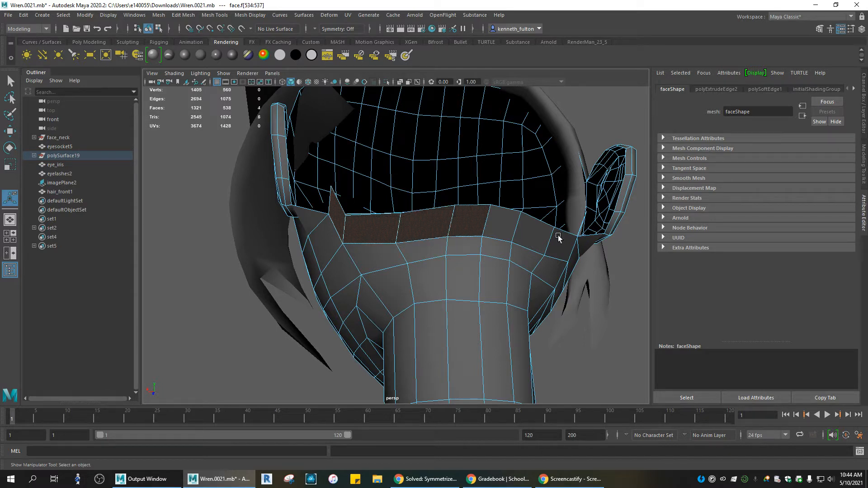
left_click(470, 229)
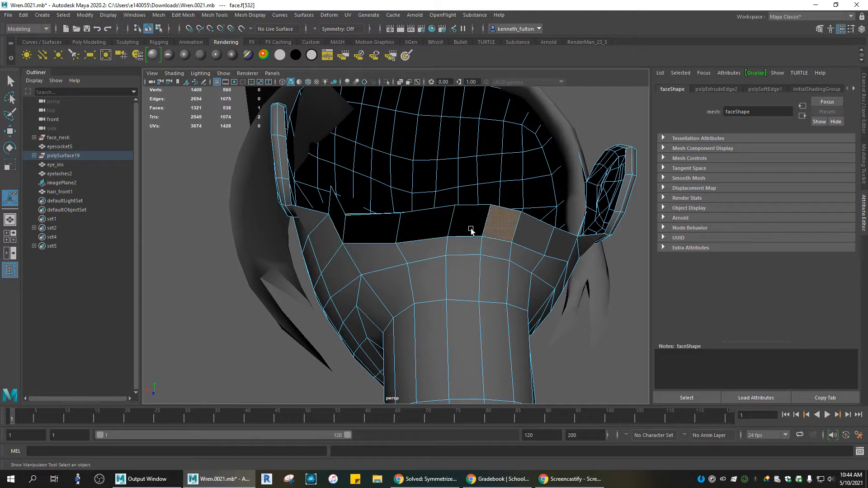
left_click(534, 200)
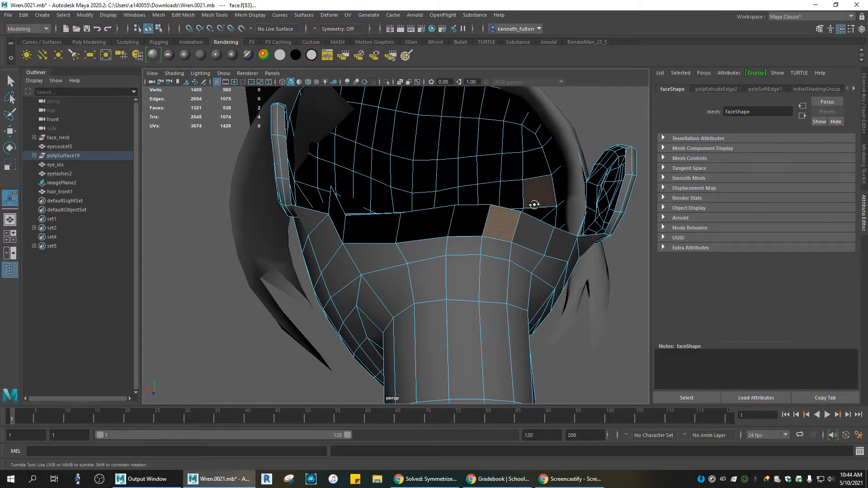
Step: Reverse the normals of the four dark faces along the rim at the back of the neck, using Selected faces, then extract
left_click_drag(534, 201, 536, 248, "alt")
scroll(497, 267, "up", 5)
scroll(538, 249, "down", 3)
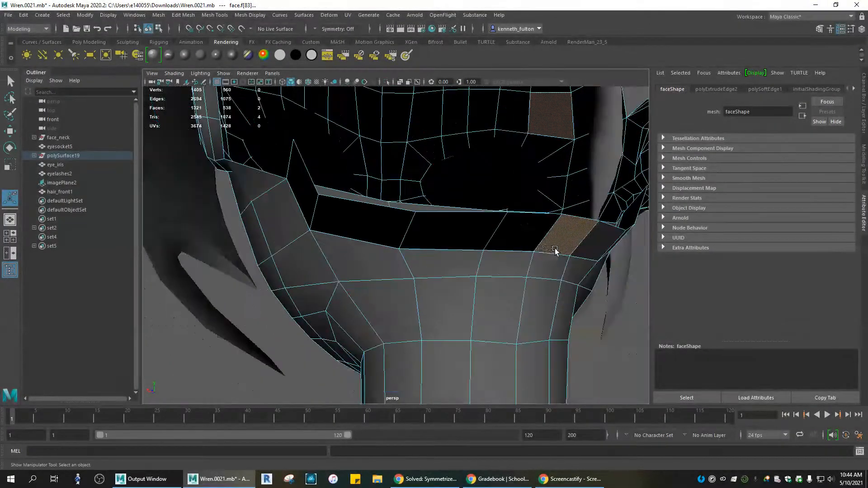
left_click(310, 197)
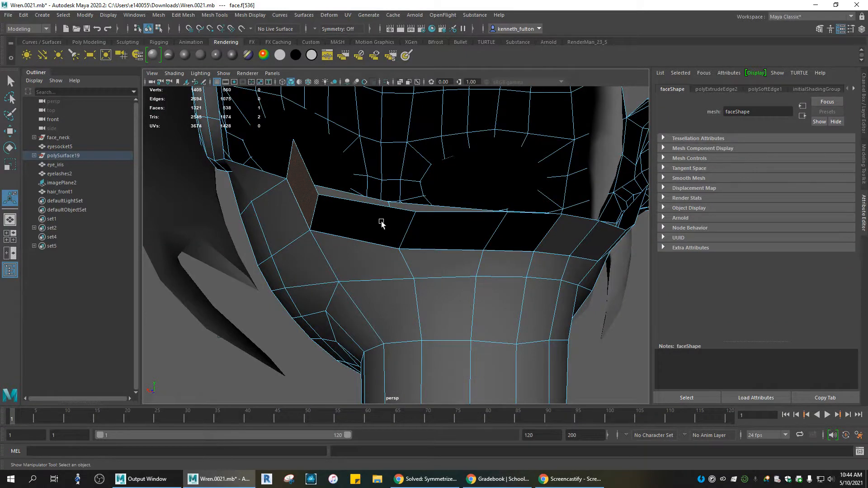
left_click(379, 228, "shift")
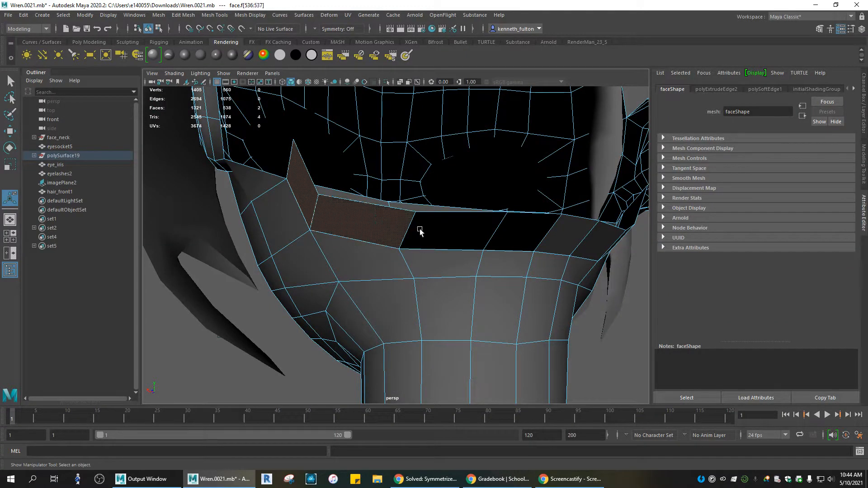
left_click(452, 229, "shift")
left_click(506, 233, "shift")
left_click(247, 15)
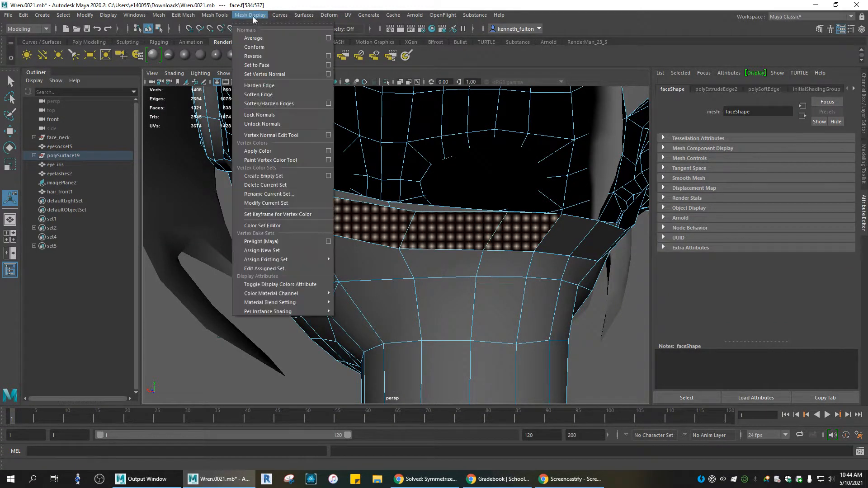
mouse_move(222, 23)
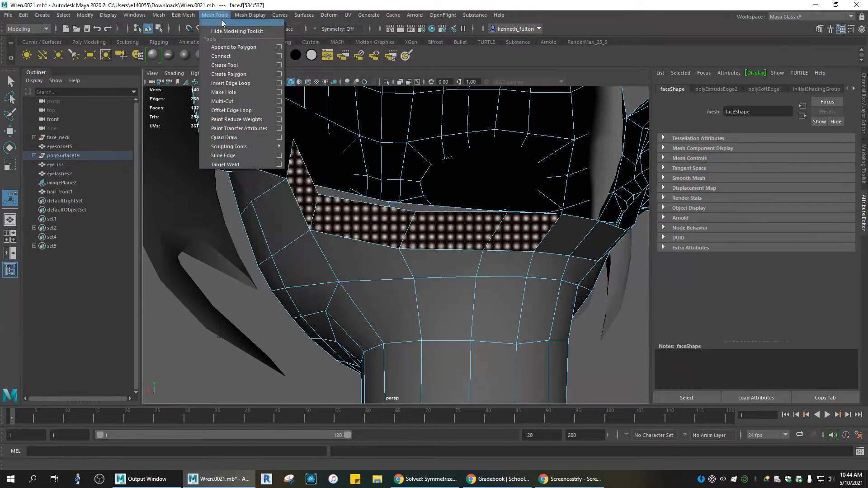
mouse_move(250, 17)
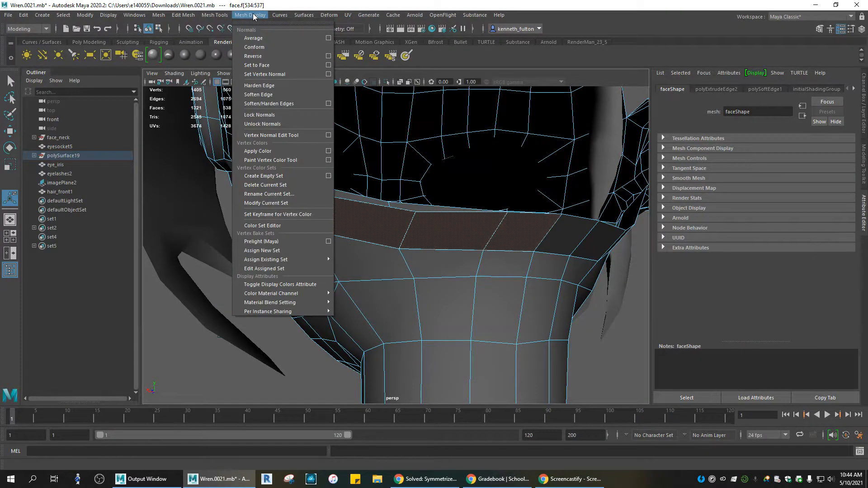
left_click(329, 56)
left_click(677, 165)
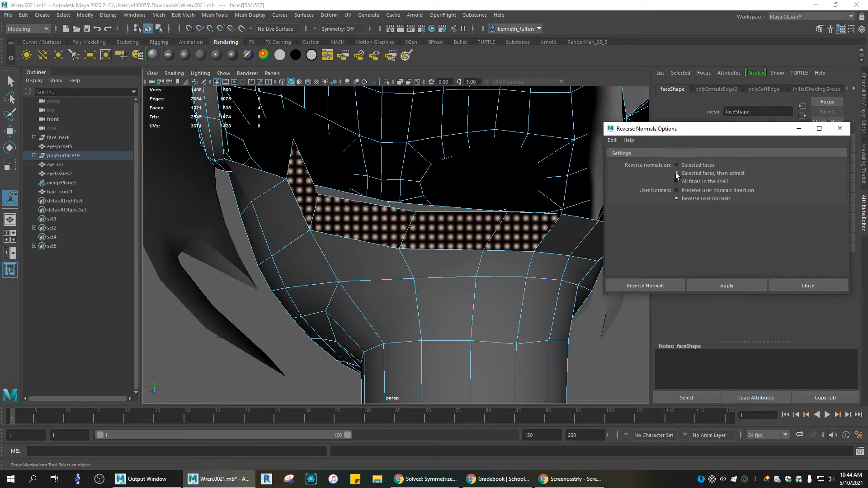
left_click(725, 287)
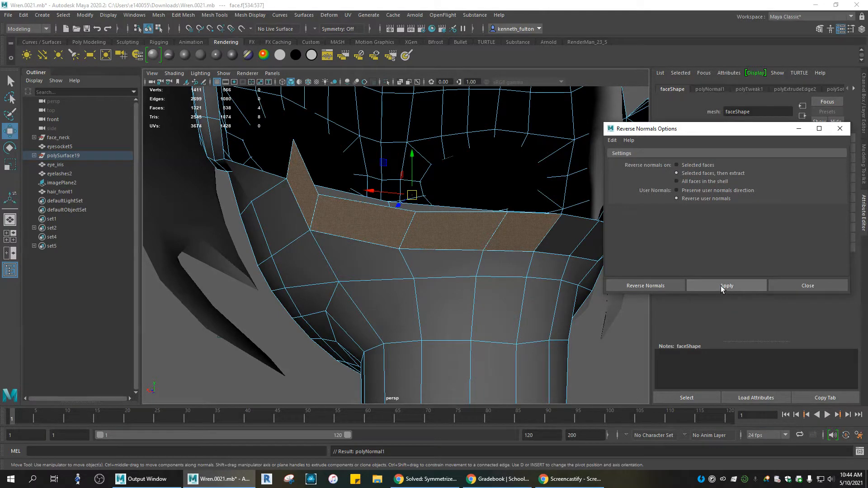
left_click(805, 286)
Step: Select the whole strip of eight faces along the open rim at the back of the neck, from ear to ear
left_click_drag(525, 286, 499, 264)
left_click(520, 283)
left_click(322, 194)
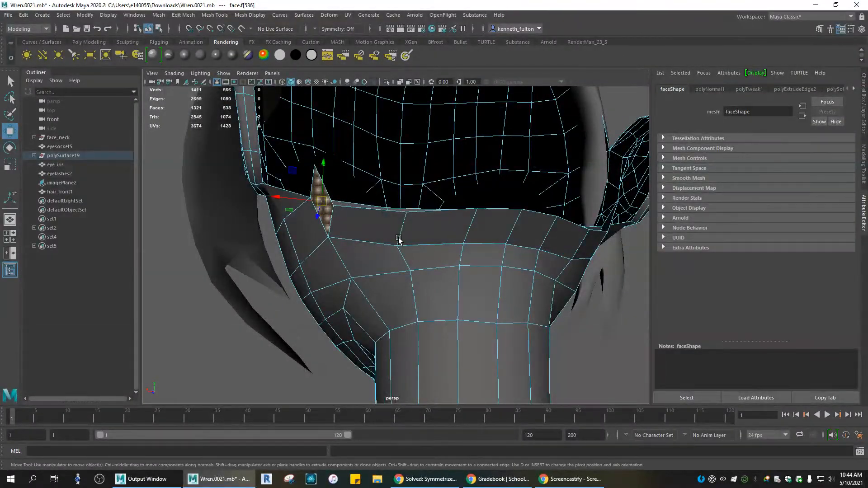
left_click(378, 227, "shift")
double_click(379, 226, "shift")
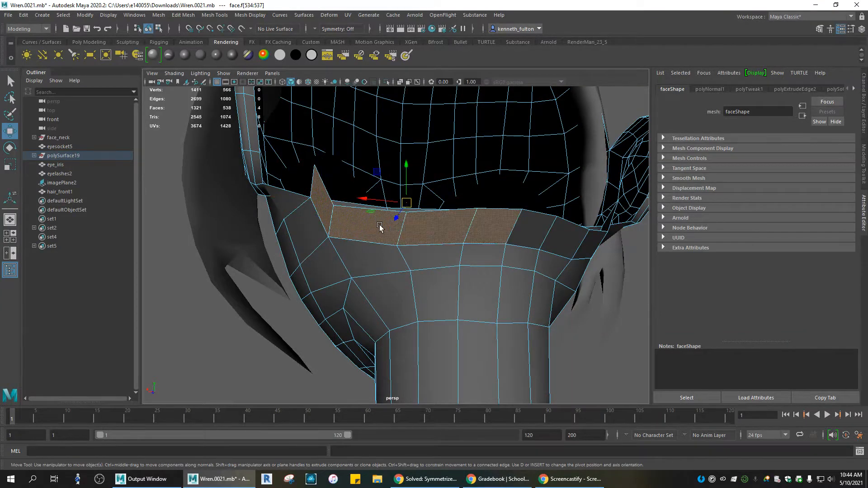
double_click(534, 232, "shift")
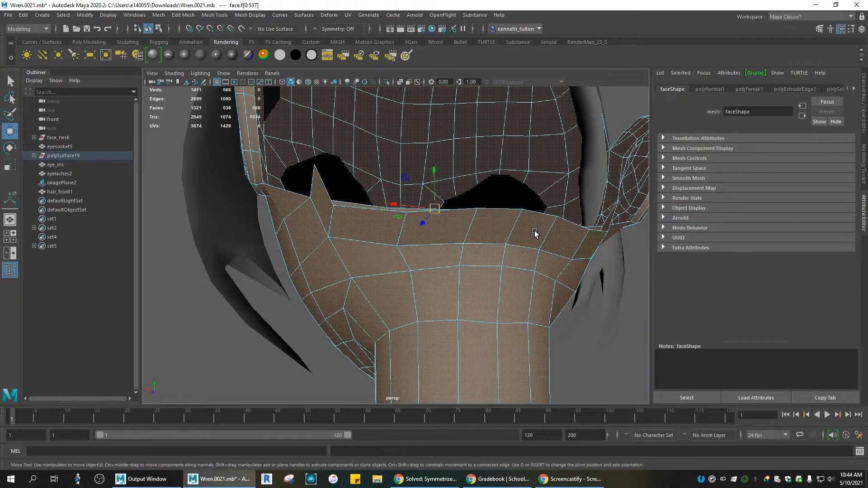
left_click(534, 231)
double_click(325, 204, "shift")
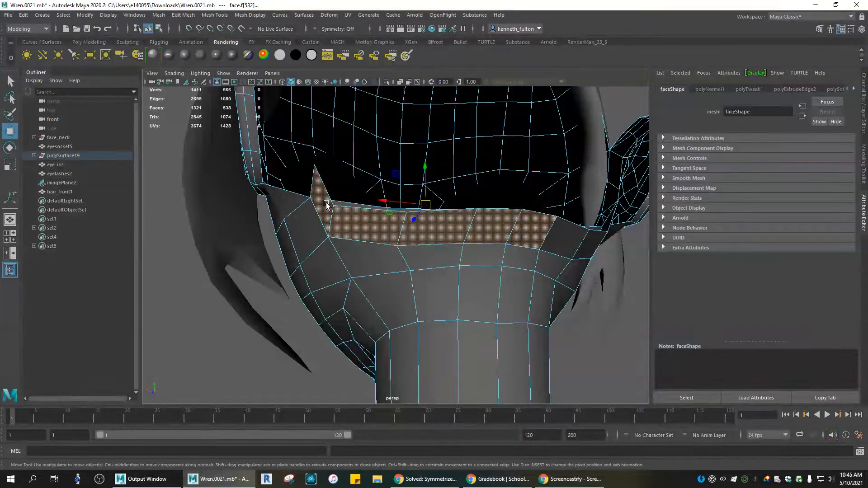
left_click_drag(549, 266, 492, 273, "alt")
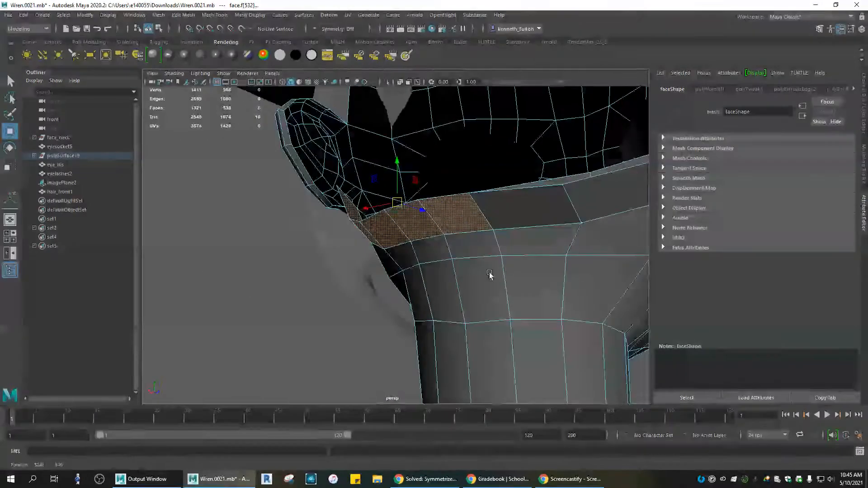
left_click(408, 260, "shift")
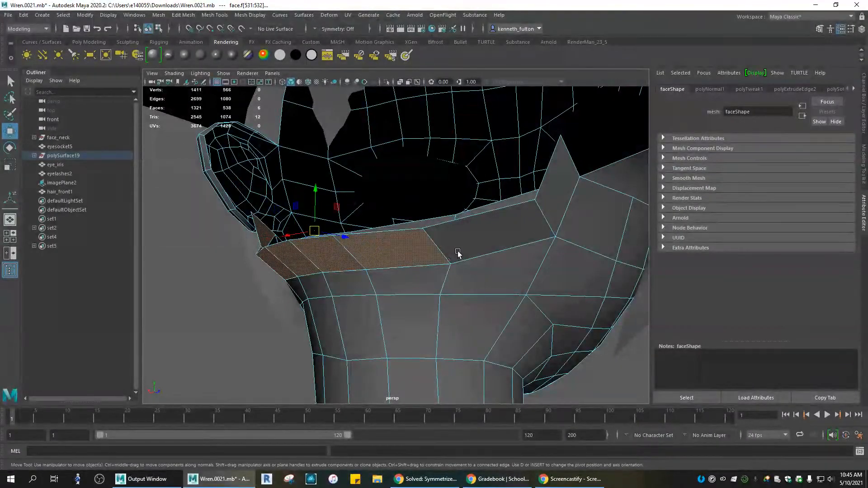
left_click(482, 248, "shift")
left_click(547, 201, "shift")
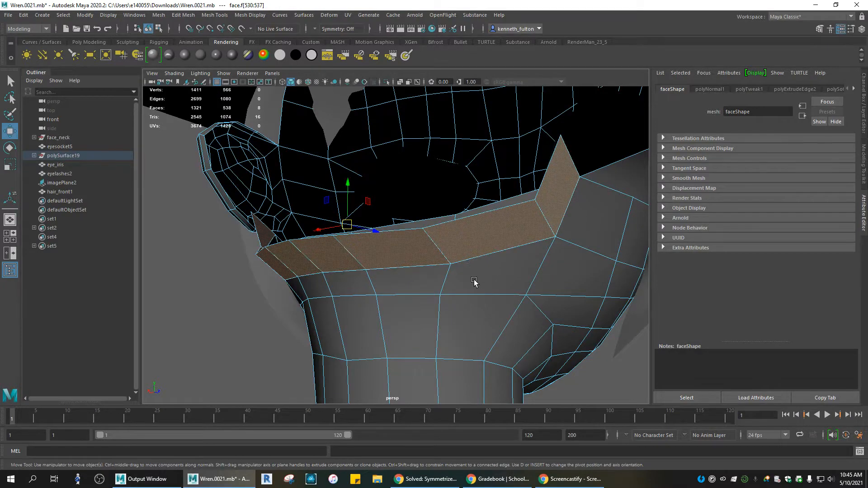
left_click_drag(474, 281, 523, 291, "alt")
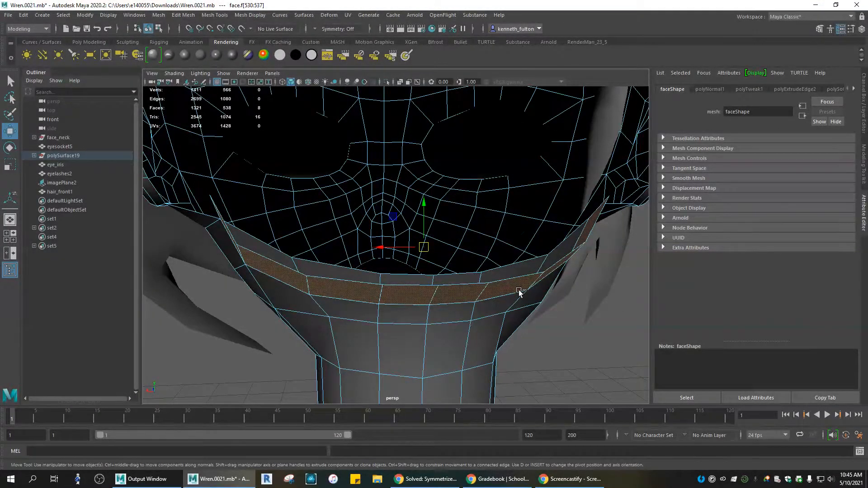
Step: Extrude the eight selected rim faces and shift them about -0.129 in local Y
key("ctrl+e")
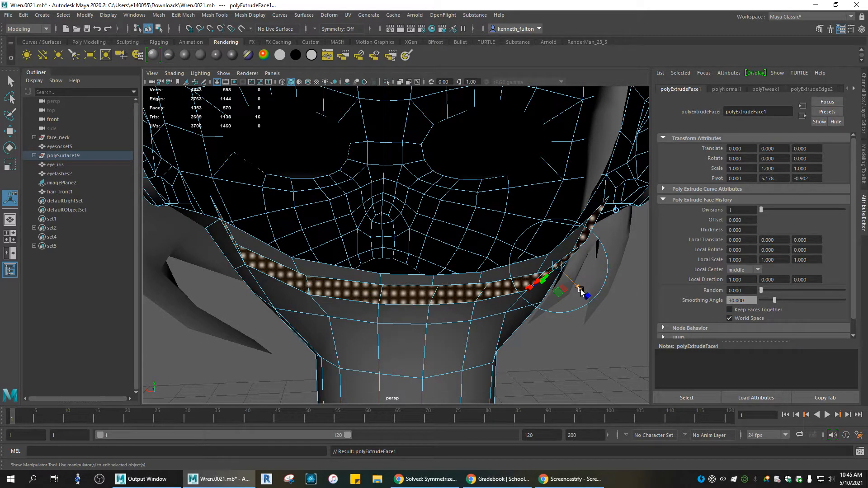
mouse_move(580, 290)
left_mouse_down()
mouse_move(588, 293)
mouse_move(587, 287)
left_mouse_up()
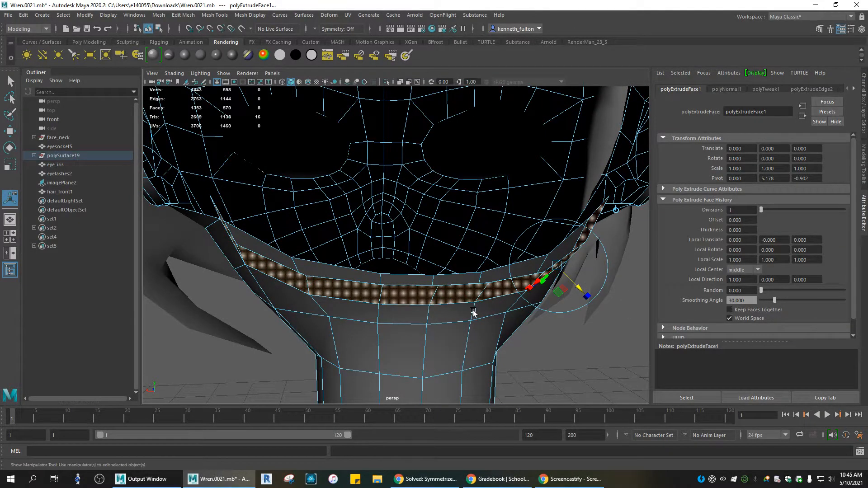
left_click_drag(491, 283, 527, 296, "shift")
key("ctrl+z")
mouse_move(518, 264)
left_mouse_down()
mouse_move(556, 242)
mouse_move(515, 257)
left_mouse_up()
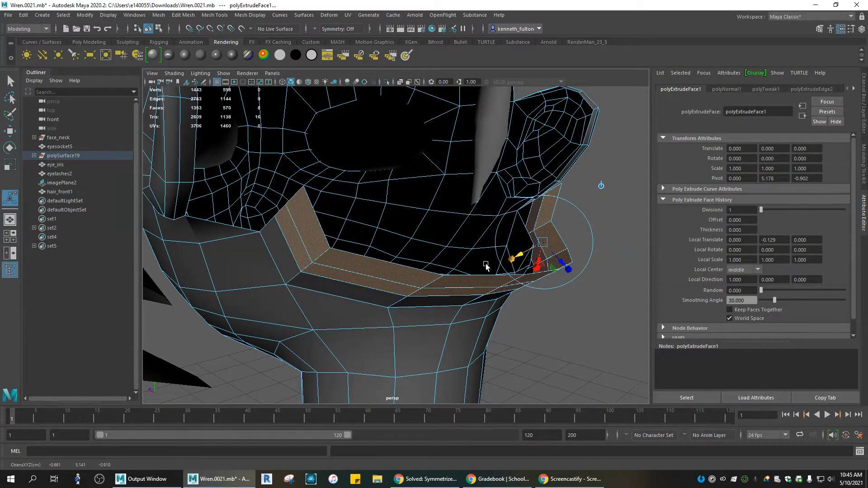
Step: Turn on Keep Faces Together for the extrusion and pull it to local translate values of about -0.281 in Y and -0.209 in Z
left_click_drag(565, 267, 554, 253)
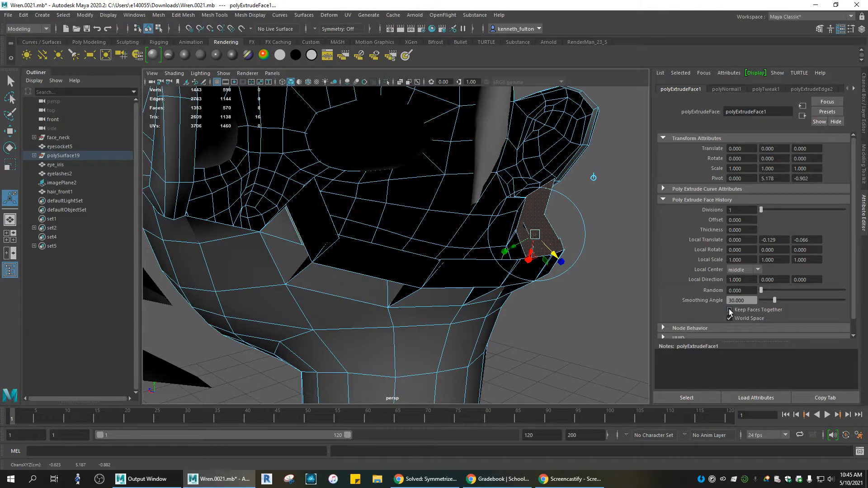
key("ctrl+z")
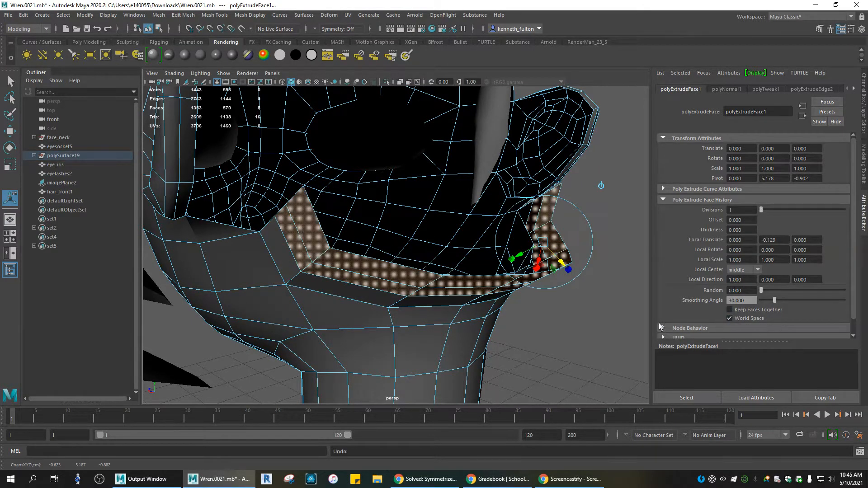
left_click(728, 310)
left_click_drag(504, 266, 483, 229)
Step: Select the faces of the extruded strip across the back of the head and try to rotate them
left_click(454, 238)
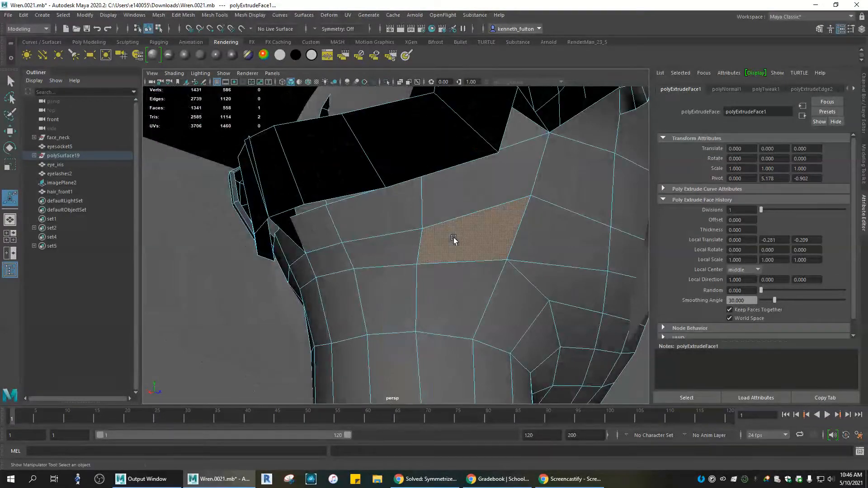
left_click_drag(393, 261, 448, 243, "alt")
left_click(465, 215)
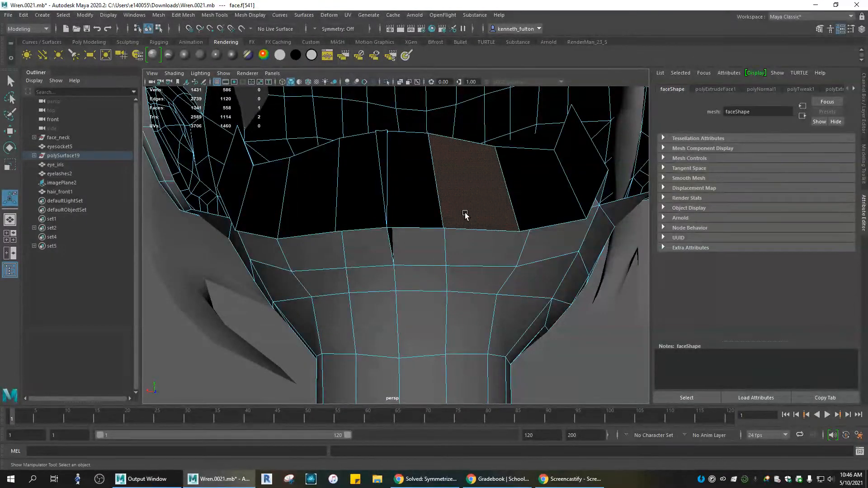
left_click(231, 176)
left_click(272, 202, "shift")
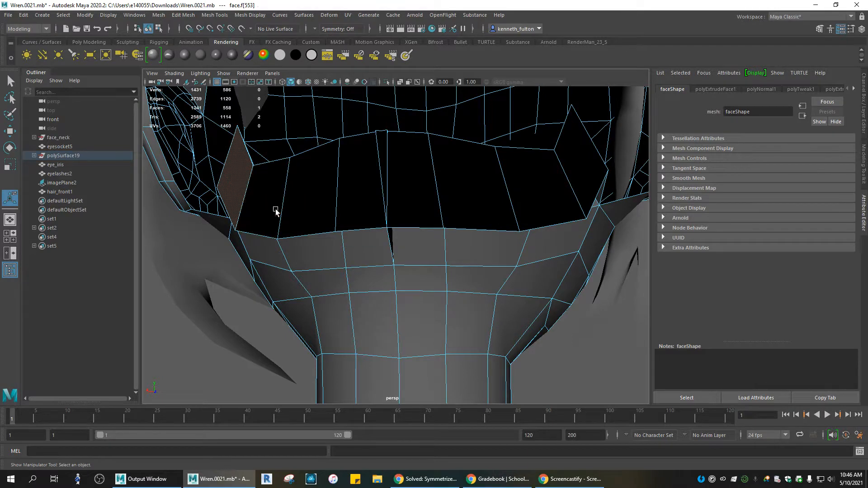
double_click(378, 211, "shift")
left_click(379, 156, "shift")
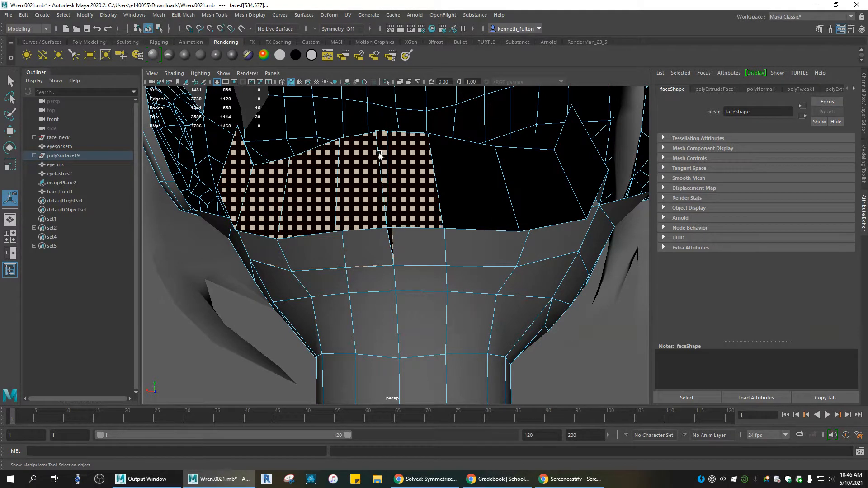
left_click(457, 169, "shift")
left_click(545, 180, "shift")
left_click(579, 175, "shift")
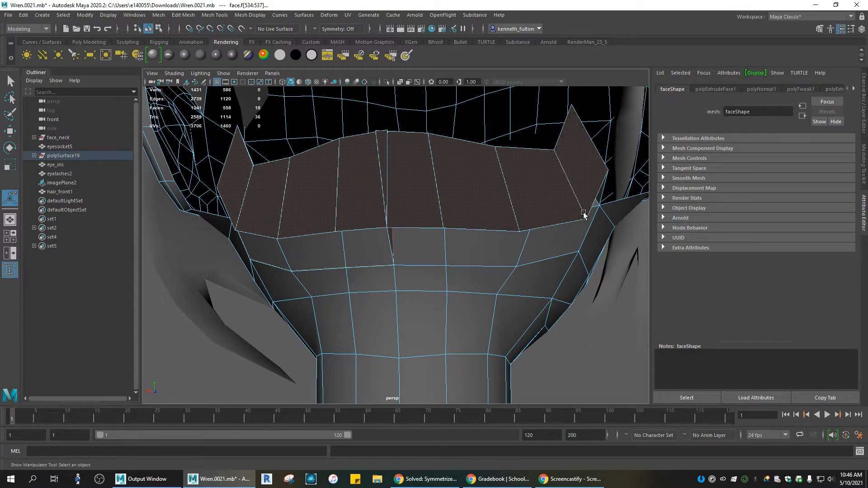
key("e")
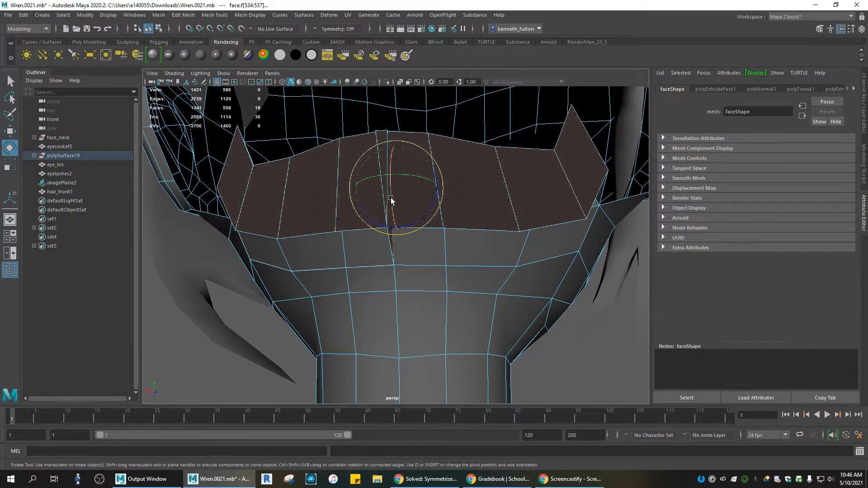
mouse_move(391, 196)
left_mouse_down()
mouse_move(394, 152)
mouse_move(387, 245)
mouse_move(387, 188)
mouse_move(383, 196)
left_mouse_up()
Step: Undo the rotation attempt, the face selections and the extrusion's offset
key("ctrl+z")
key("ctrl+z")
key("ctrl+z")
key("ctrl+z")
key("ctrl+z")
key("ctrl+z")
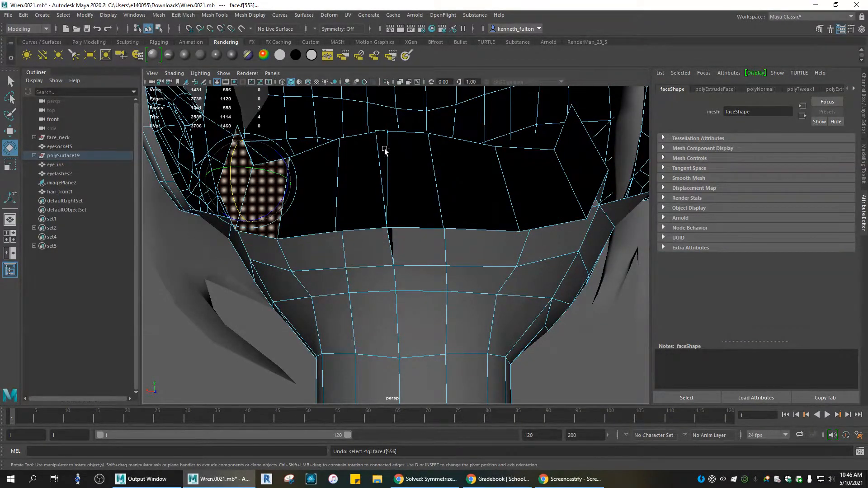
key("ctrl+z")
key("ctrl+z")
key("ctrl+z")
key("ctrl+z")
key("ctrl+z")
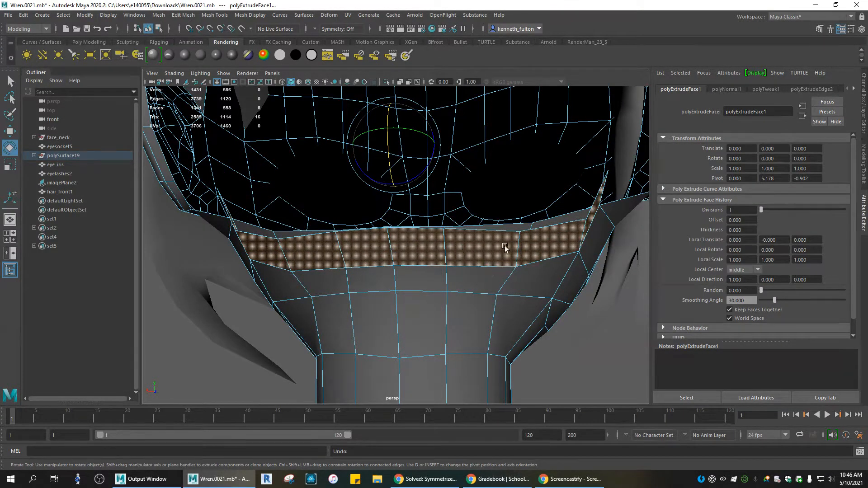
Step: Extrude the eight selected rim faces to about -0.124 in local translate Y and extrude the same faces again without an offset
key("ctrl+e")
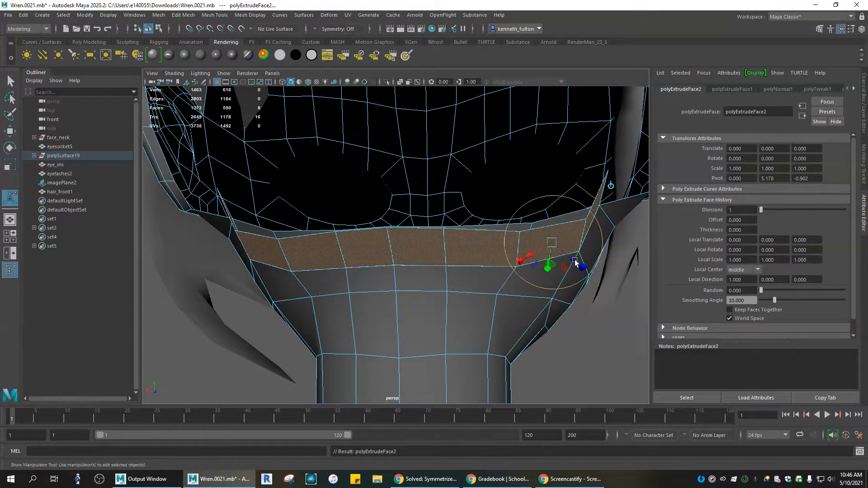
mouse_move(484, 269)
left_mouse_down()
mouse_move(512, 284)
mouse_move(483, 261)
left_mouse_up()
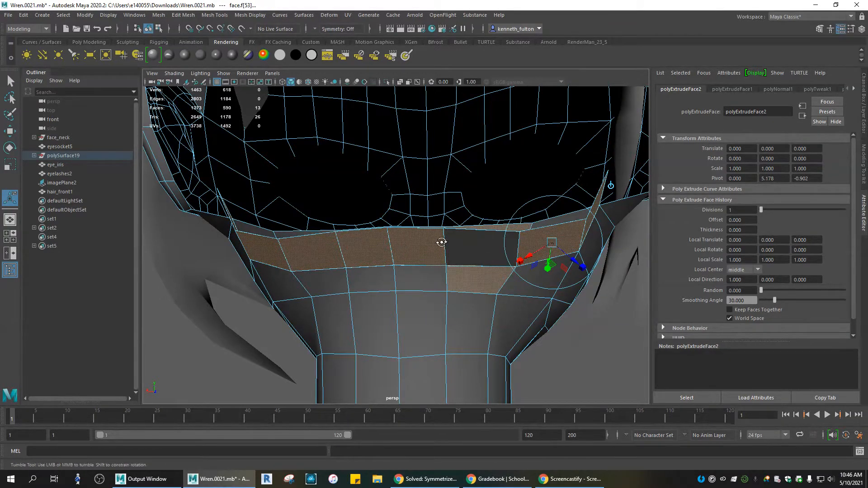
left_click_drag(441, 243, 480, 248, "alt")
key("ctrl+z")
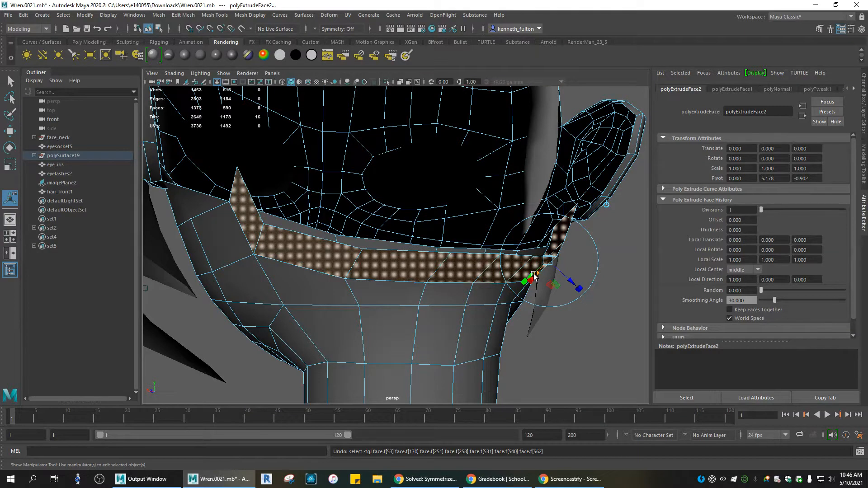
left_click_drag(530, 277, 540, 261)
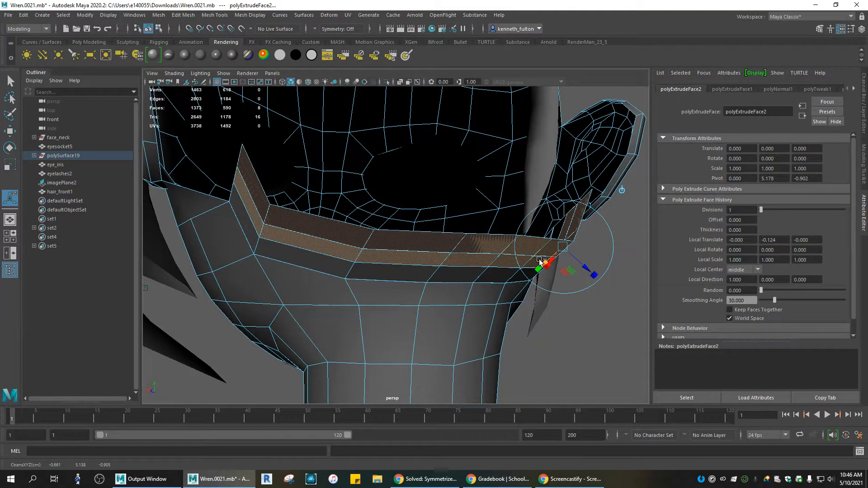
key("ctrl+e")
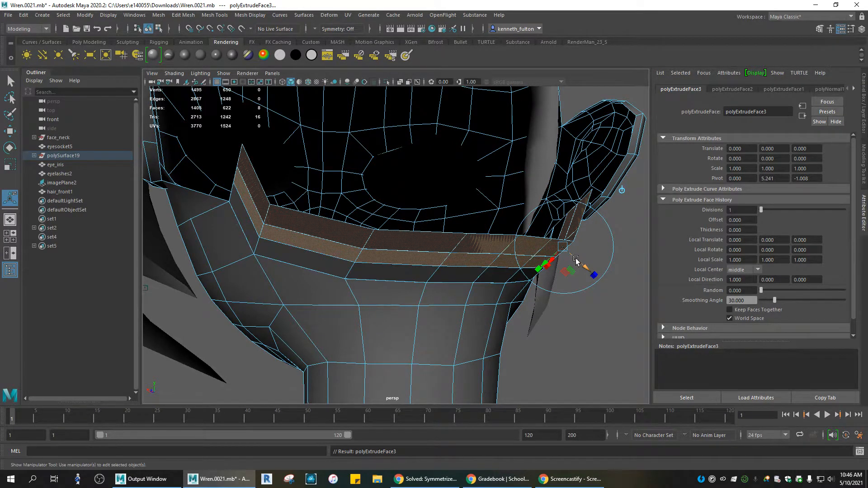
mouse_move(575, 261)
left_mouse_down()
mouse_move(569, 247)
mouse_move(577, 264)
left_mouse_up()
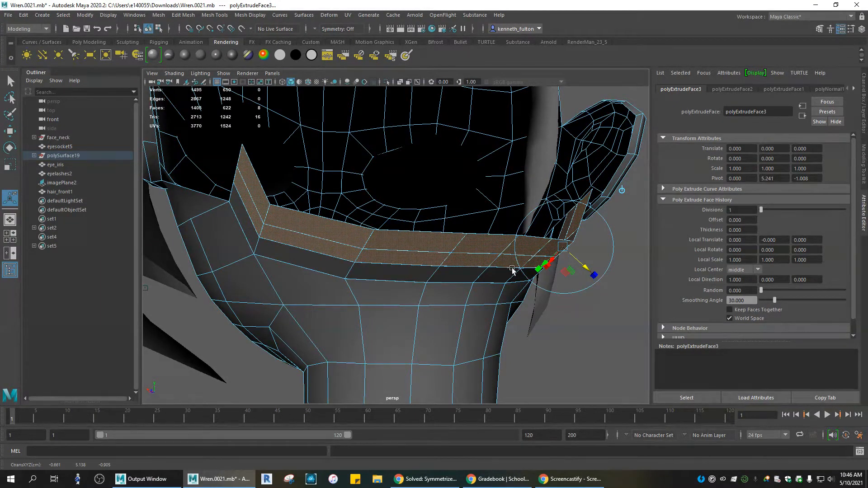
Step: Try to rotate the newly extruded rim faces and undo the rotation
key("e")
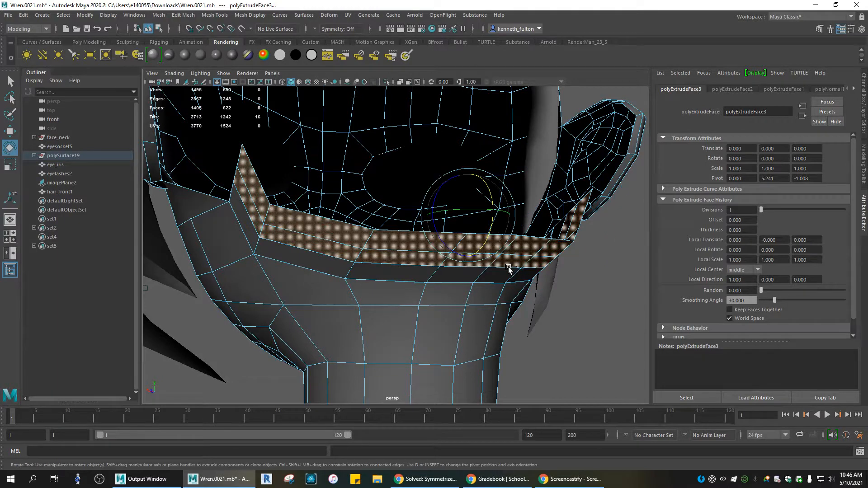
left_click_drag(491, 232, 490, 226)
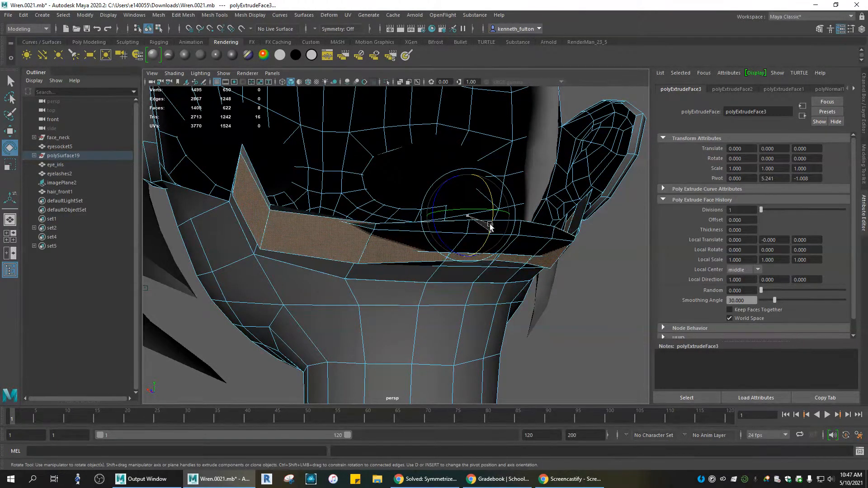
key("ctrl+z")
left_click(515, 289)
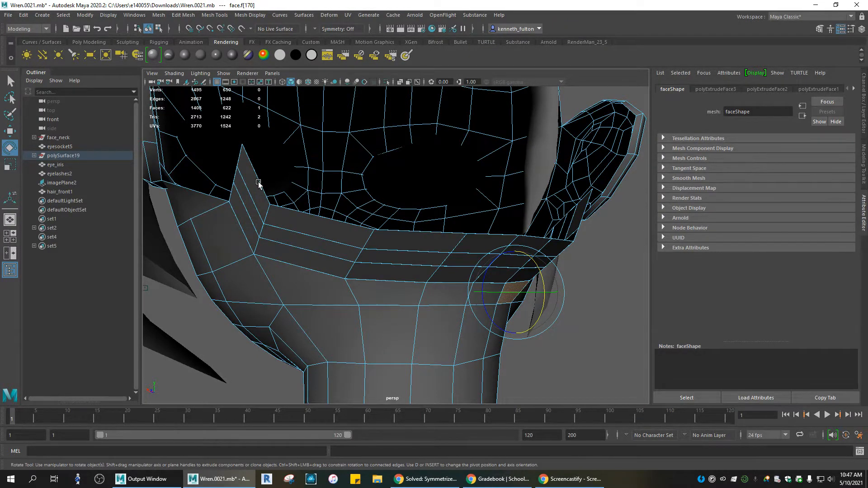
left_click(251, 188)
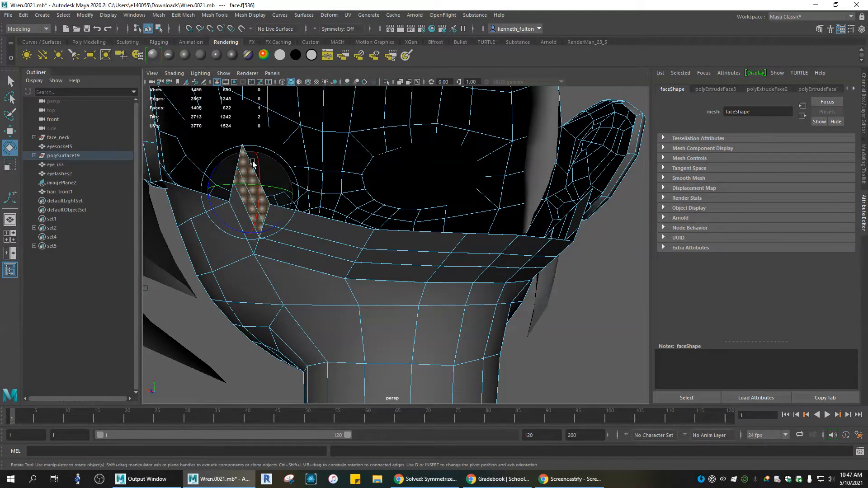
left_click(13, 81)
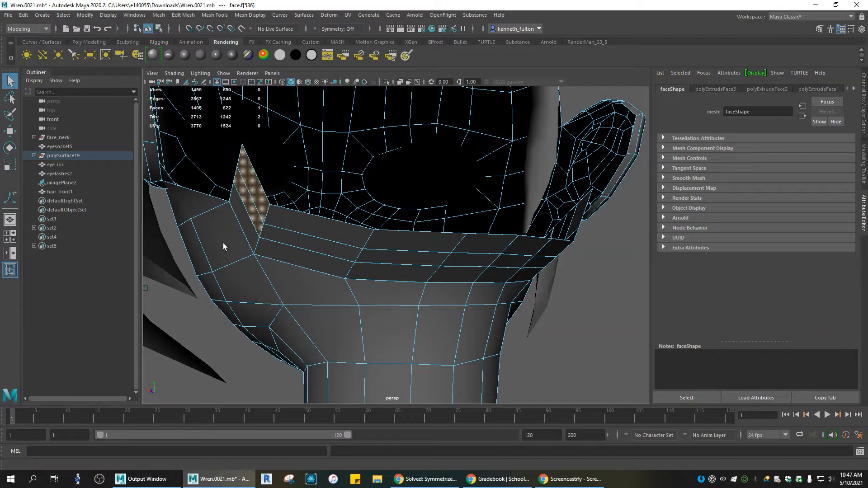
left_click(286, 224)
left_click(250, 191, "shift")
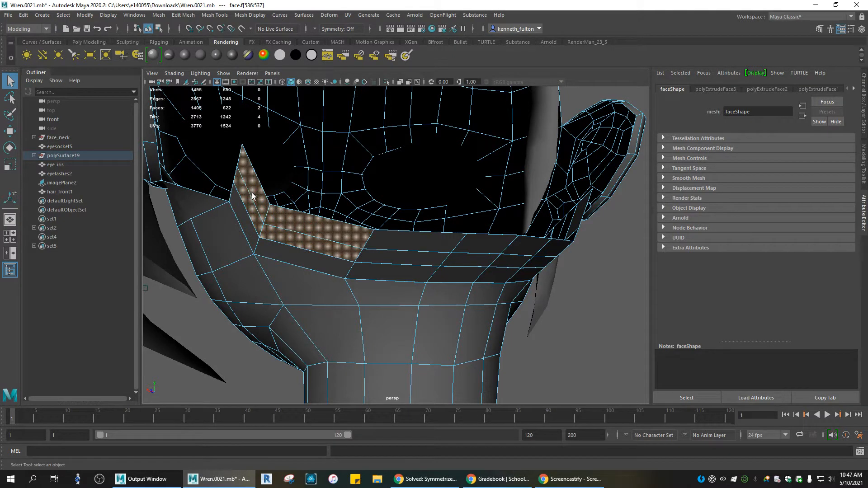
left_click(393, 241, "shift")
double_click(393, 242, "shift")
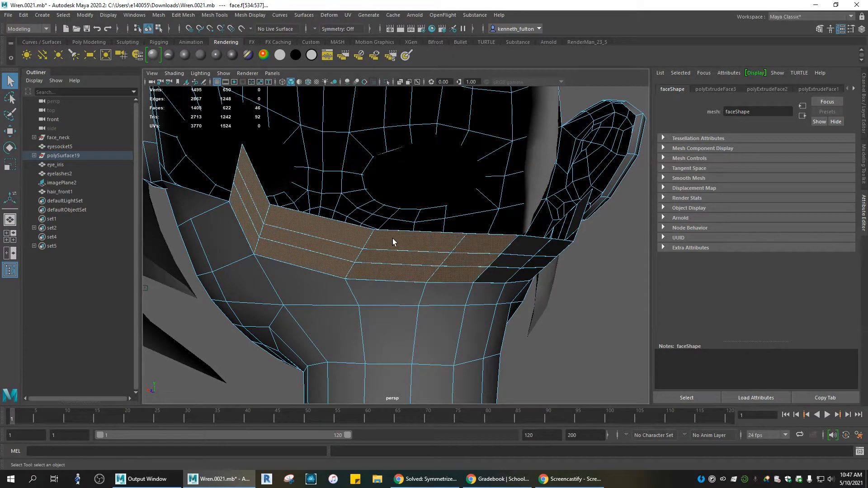
Step: Select the eight faces of the outermost extruded strip around the back of the head
left_click(248, 205)
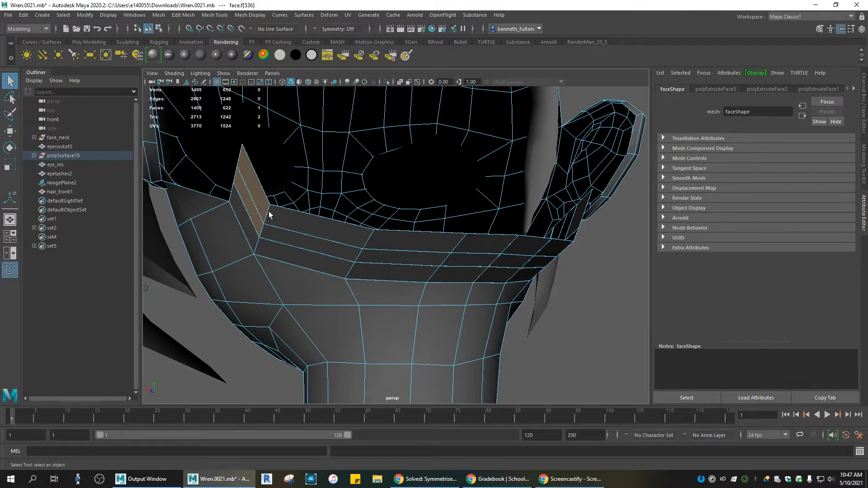
left_click(428, 235, "shift")
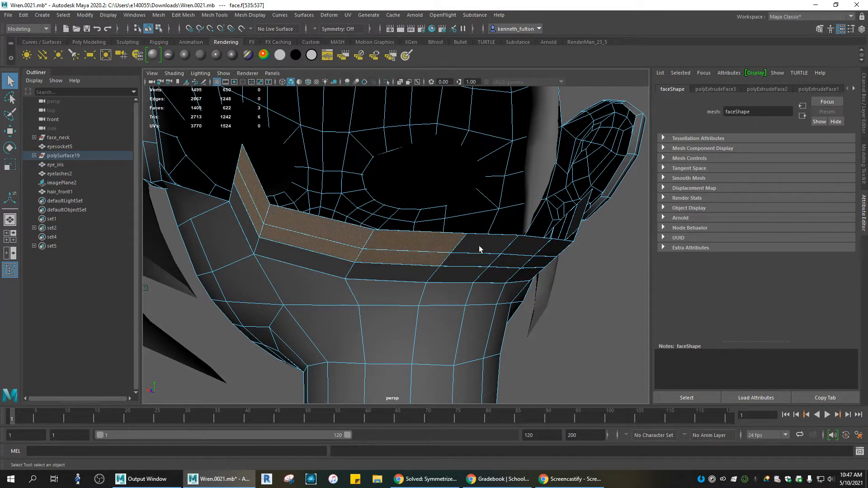
left_click(479, 246, "shift")
left_click(534, 248, "shift")
left_click_drag(553, 264, 421, 242, "alt")
left_click(380, 215, "shift")
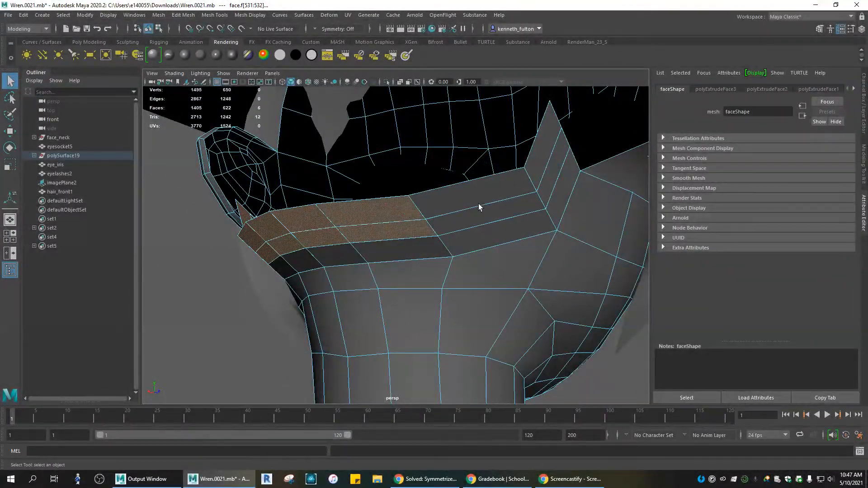
left_click(481, 208, "shift")
left_click(541, 171, "shift")
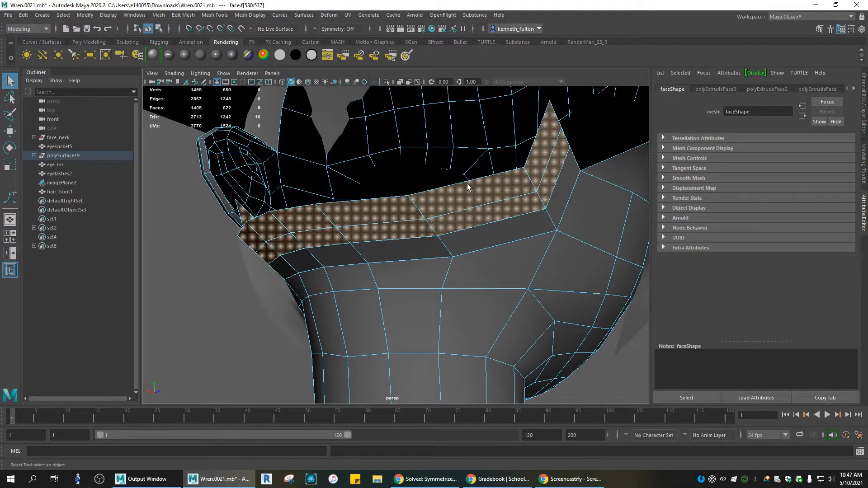
Step: Try rotating the selected outer strip about different axes and undo the rotations
key("r")
key("e")
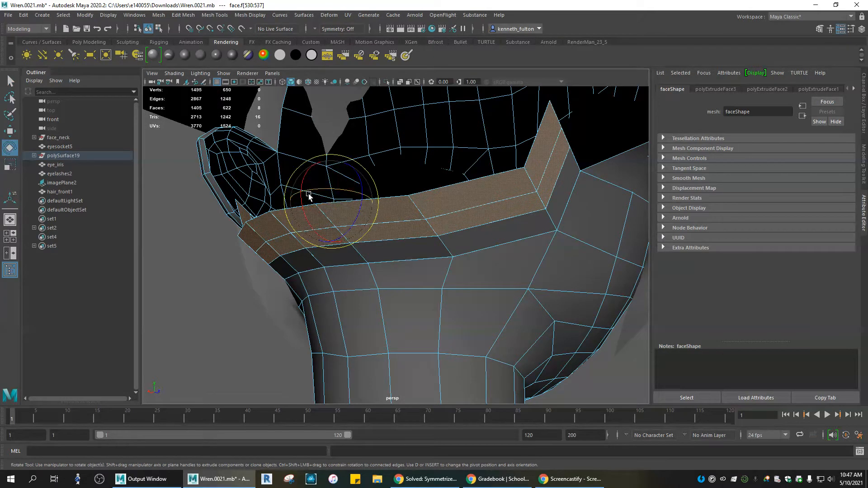
left_click_drag(300, 201, 303, 204)
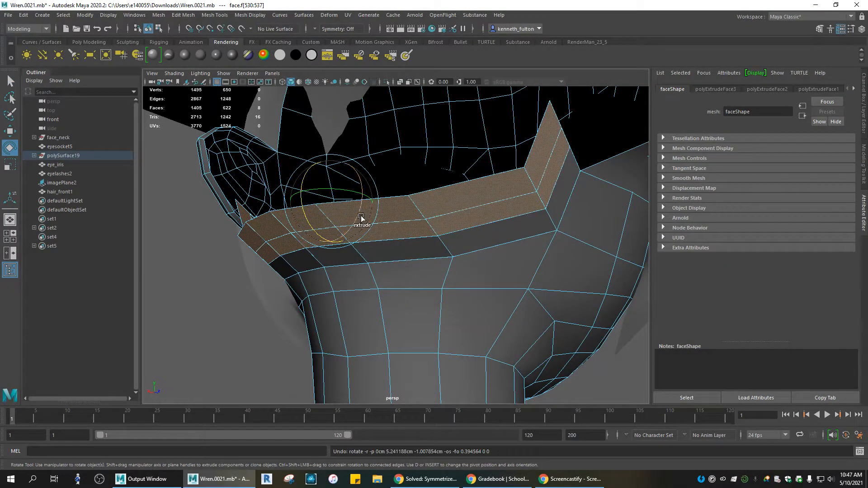
mouse_move(362, 219)
left_mouse_down("shift")
mouse_move(372, 232)
mouse_move(372, 219)
left_mouse_up("shift")
key("ctrl+z")
Step: Switch the head mesh to vertex editing
right_click(358, 214)
right_click_drag(358, 214, 323, 211)
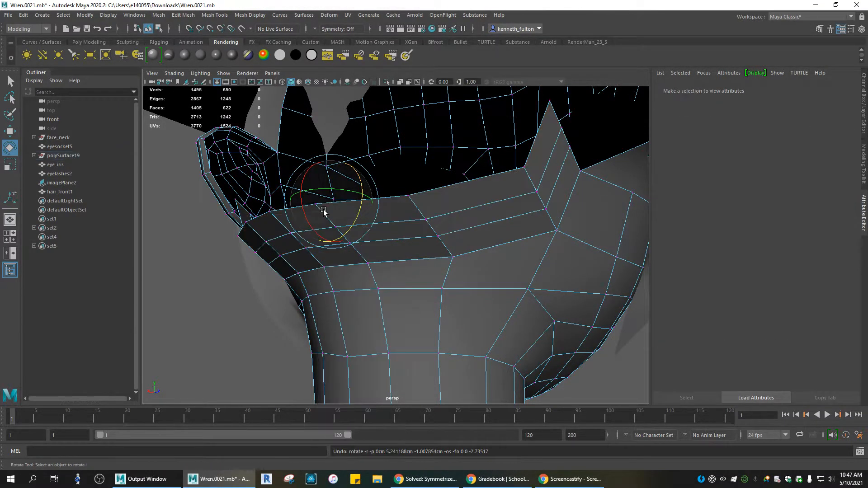
left_click(401, 216)
left_click(401, 215)
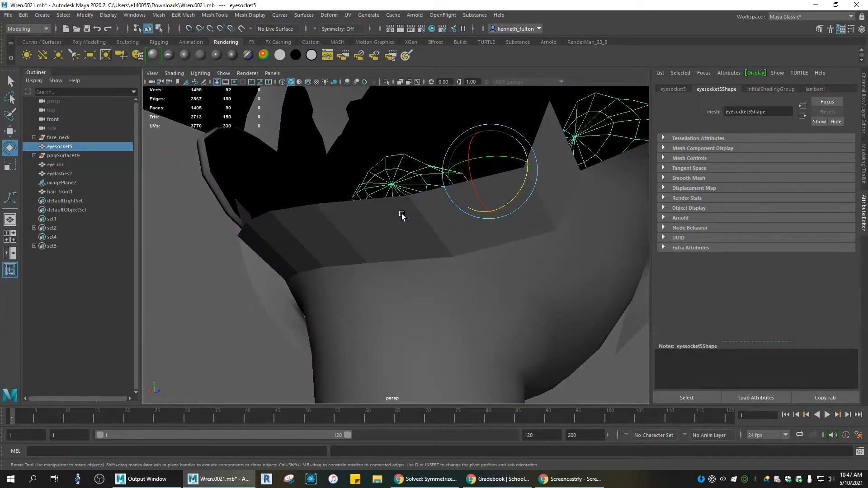
left_click_drag(394, 216, 497, 219, "alt")
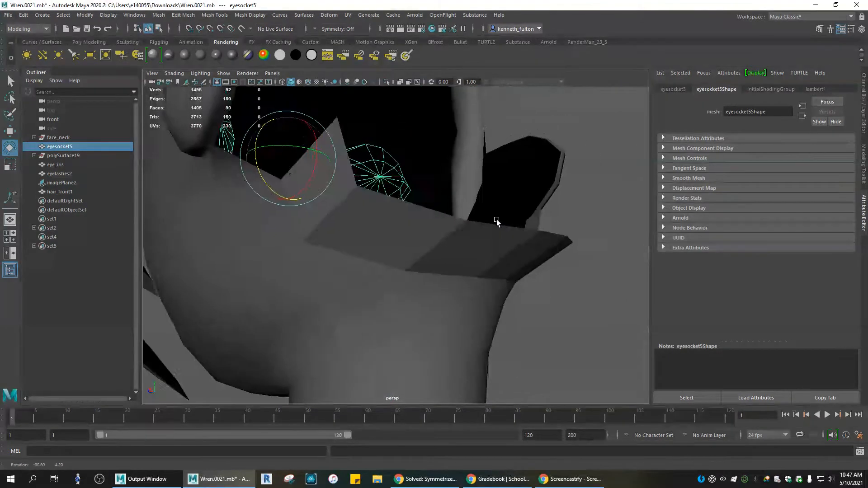
left_click(432, 228)
right_click(433, 225)
right_click_drag(433, 227, 391, 225)
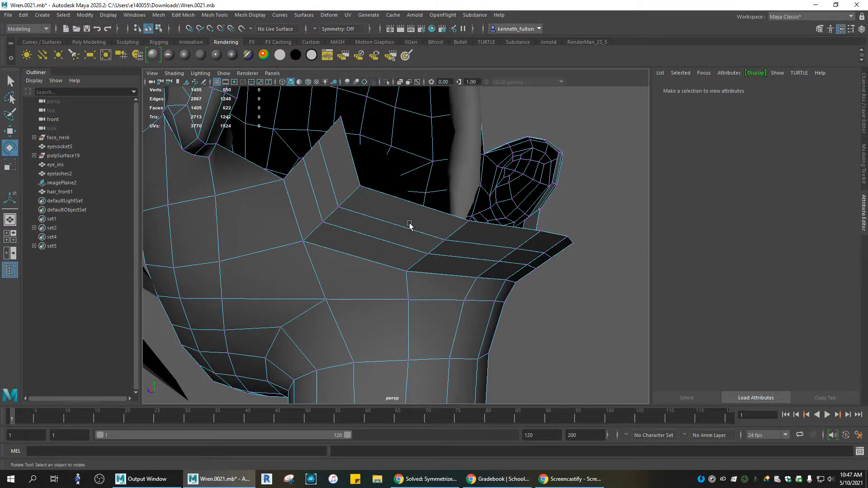
Step: Select the vertices along the outer edge of the extruded strip, from one end to the other, for moving
left_click_drag(410, 224, 427, 249, "alt")
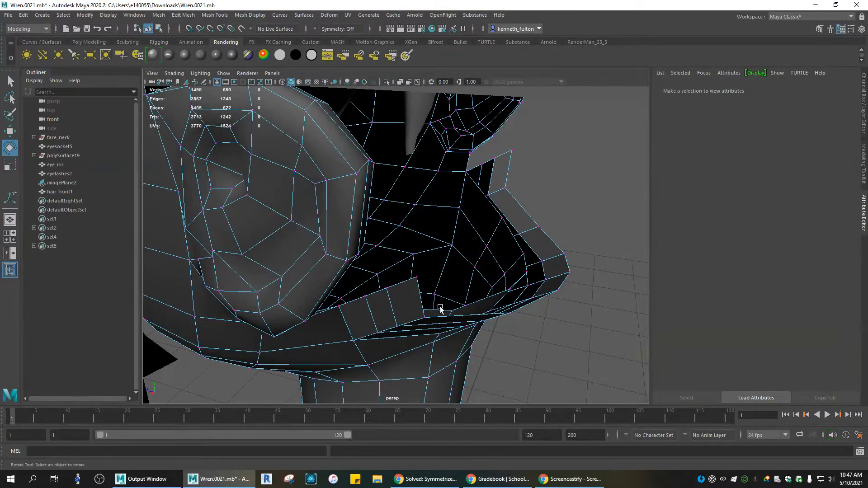
left_click_drag(440, 309, 292, 296, "alt")
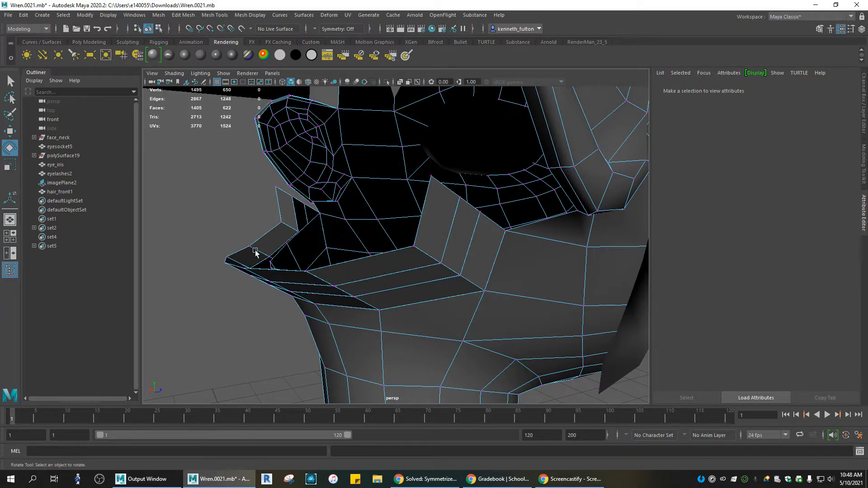
left_click_drag(255, 252, 167, 272, "alt")
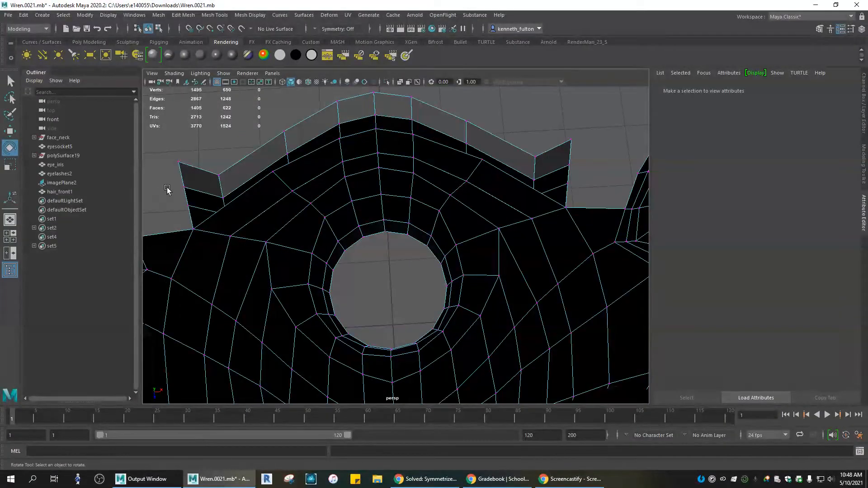
left_click(181, 161)
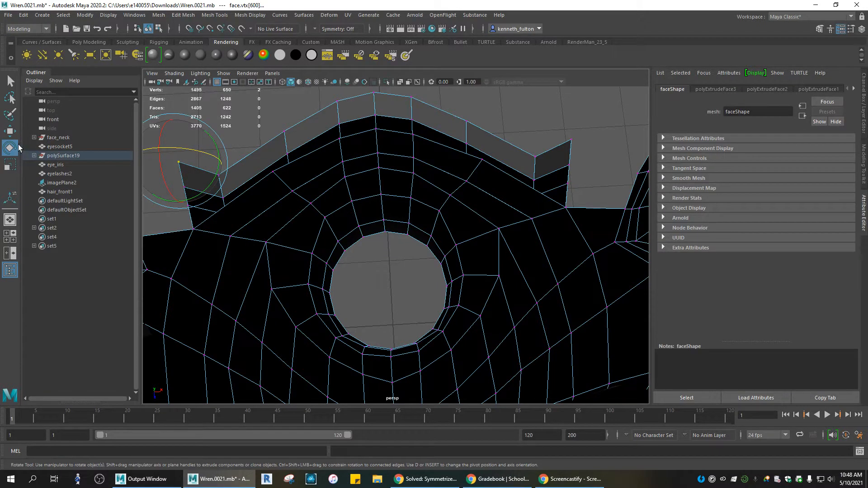
left_click(10, 131)
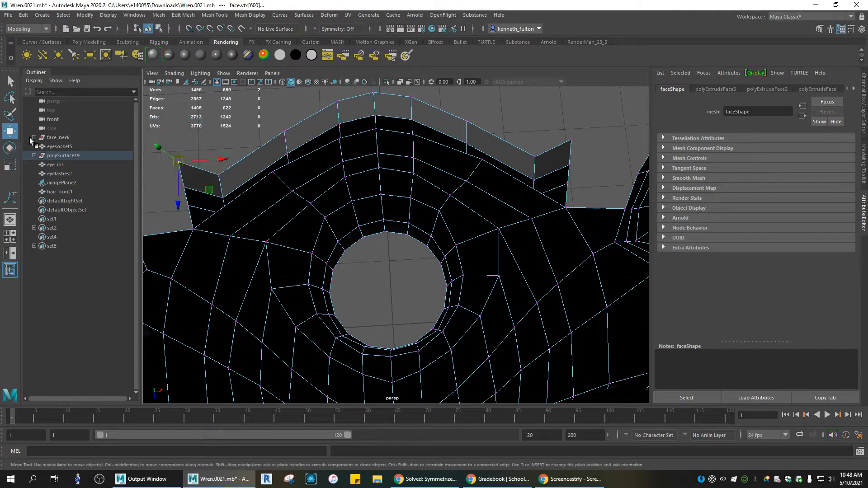
left_click(218, 175, "shift")
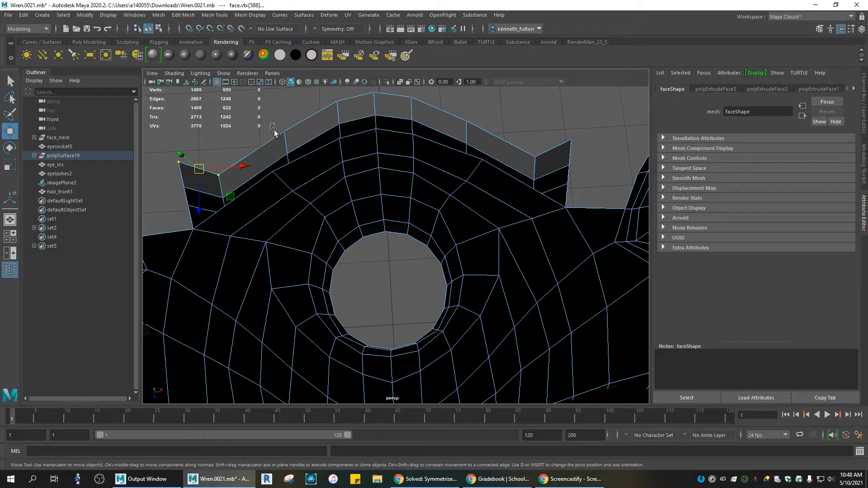
left_click(283, 131, "shift")
left_click_drag(329, 96, 432, 119, "shift")
left_click_drag(362, 89, 387, 104, "shift")
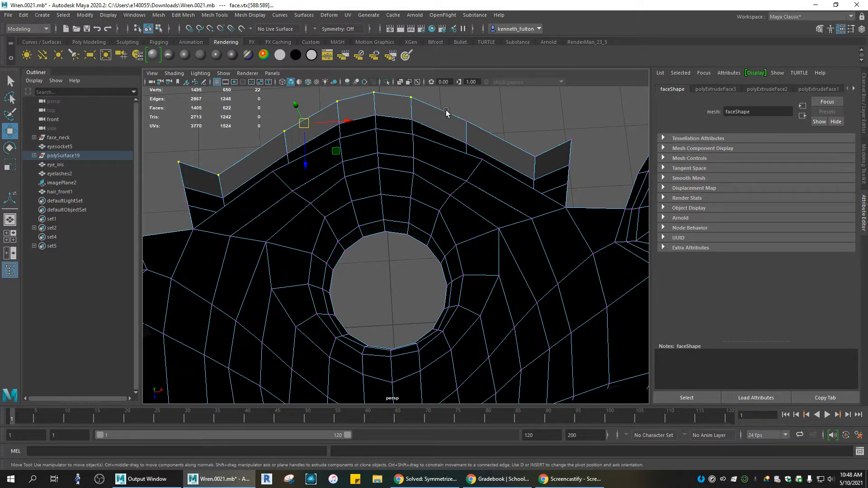
left_click_drag(457, 112, 588, 151, "shift")
Step: Raise the selected outer-edge vertices of the strip and shift them slightly in X
left_click_drag(511, 193, 674, 124, "alt")
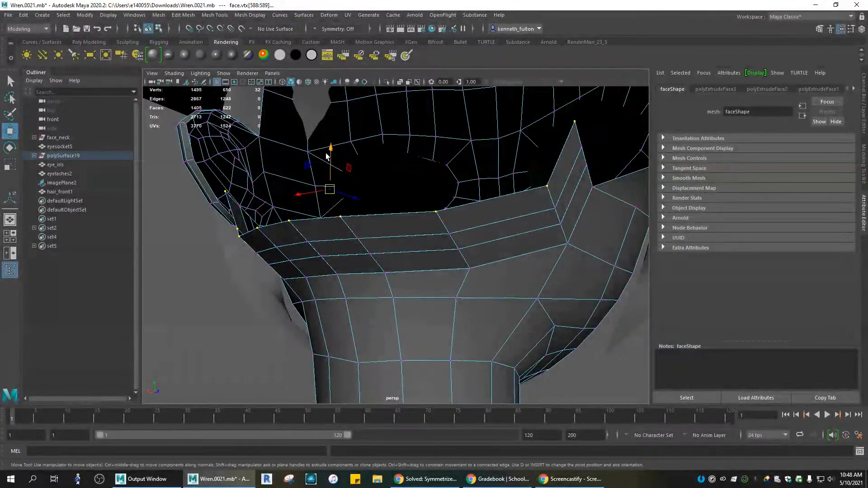
left_click_drag(330, 150, 332, 137)
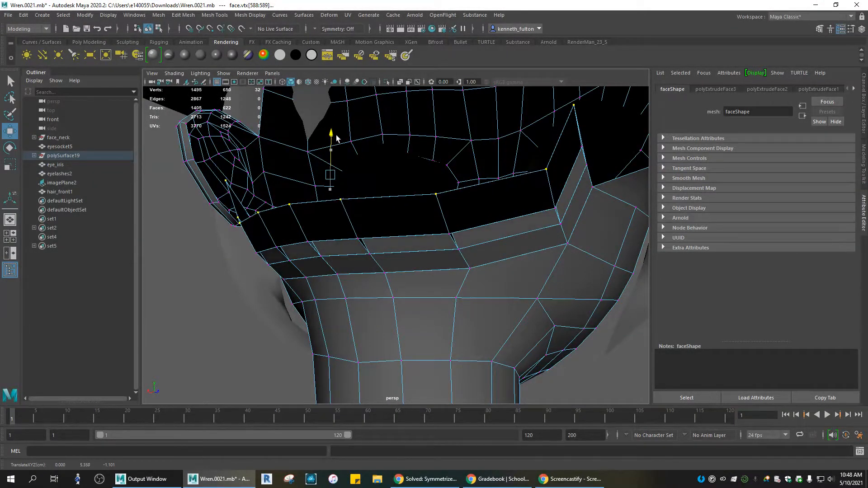
left_click_drag(306, 179, 319, 179)
left_click_drag(409, 194, 266, 217, "alt")
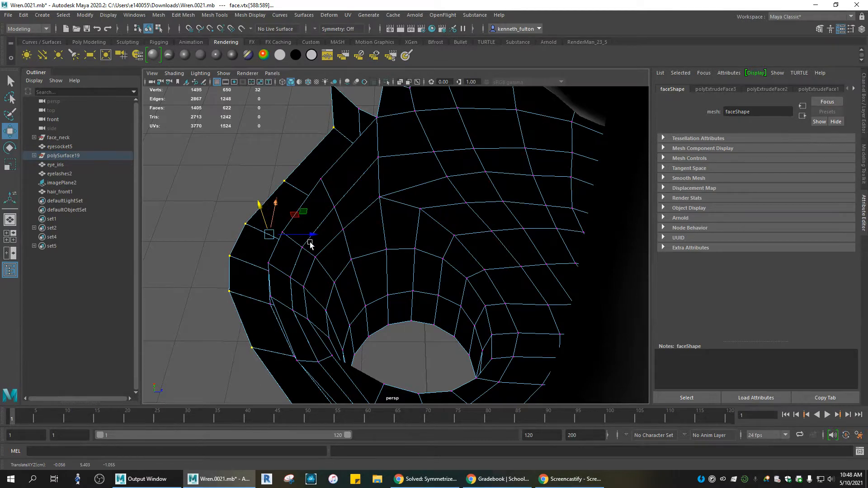
left_click_drag(310, 244, 392, 174, "alt")
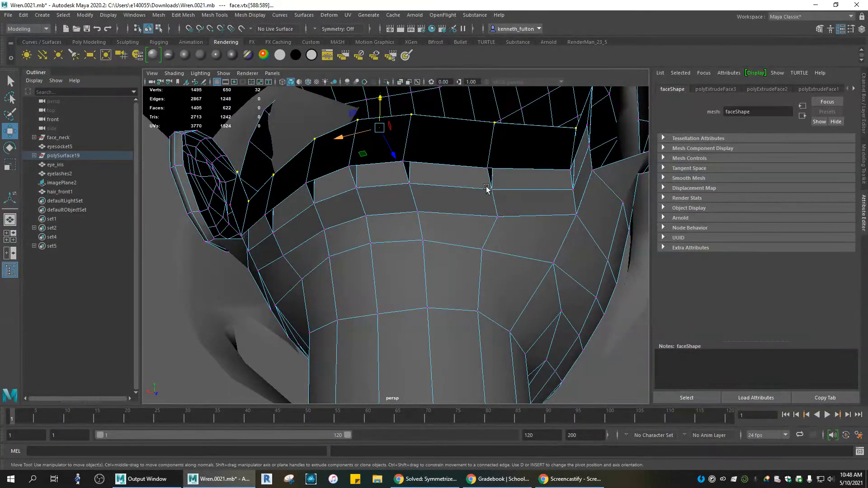
left_click_drag(441, 162, 555, 193, "alt")
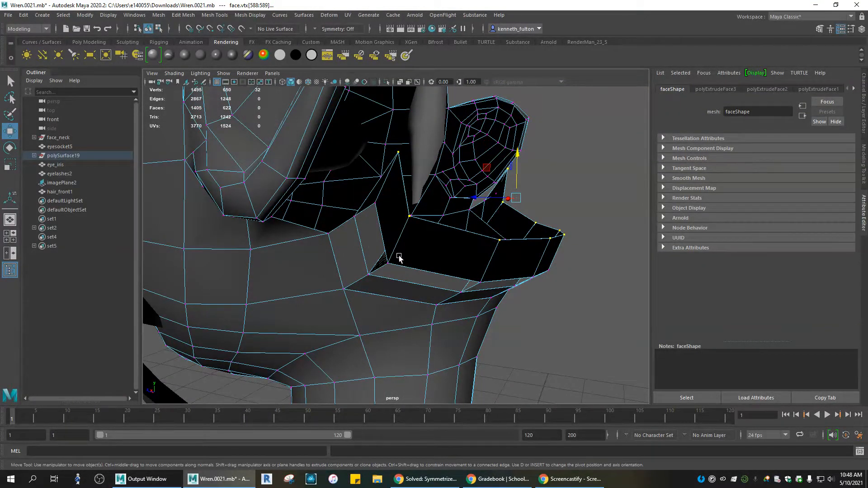
Step: Undo the outer-edge vertex moves and selections on the strip, back to before the switch to vertex editing
key("ctrl+z")
key("ctrl+z")
key("ctrl+z")
key("ctrl+z")
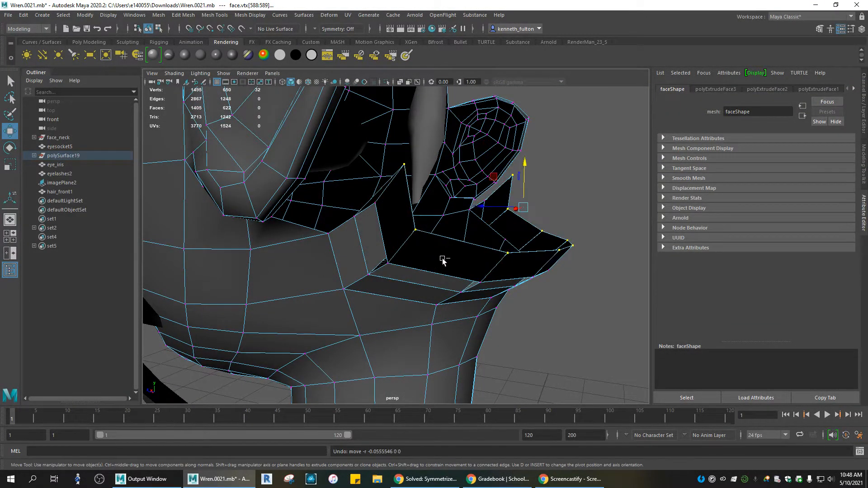
key("ctrl+z")
key("ctrl+z")
key("ctrl+z")
key("ctrl+z")
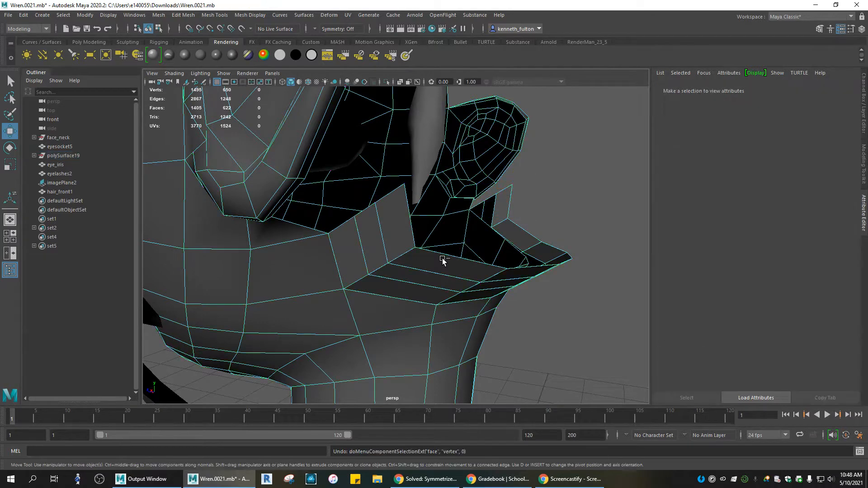
Step: Undo the face selections and the latest extrusion of the strip at the back of the head
key("ctrl+z")
key("ctrl+z")
key("ctrl+z")
key("ctrl+z")
key("ctrl+z")
key("ctrl+z")
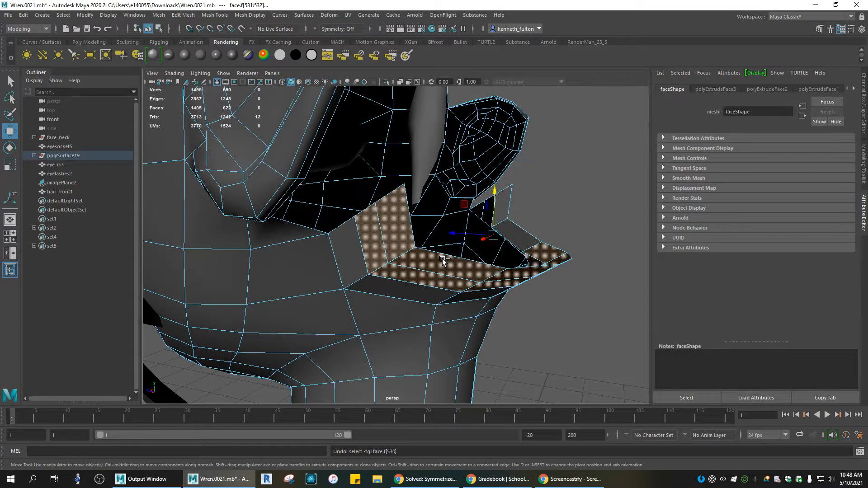
key("ctrl+z")
key("ctrl+z")
key("ctrl+z")
key("ctrl+z")
key("ctrl+z")
key("ctrl+z")
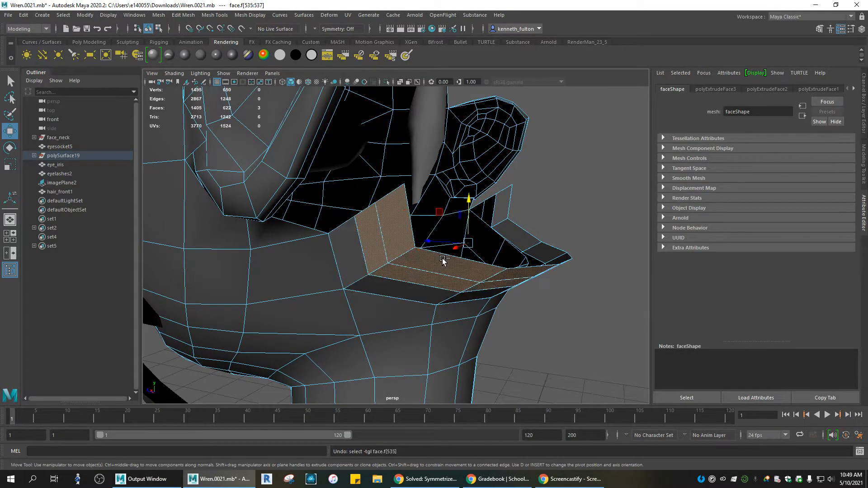
key("ctrl+z")
key("ctrl+z")
key("ctrl+z")
key("ctrl+z")
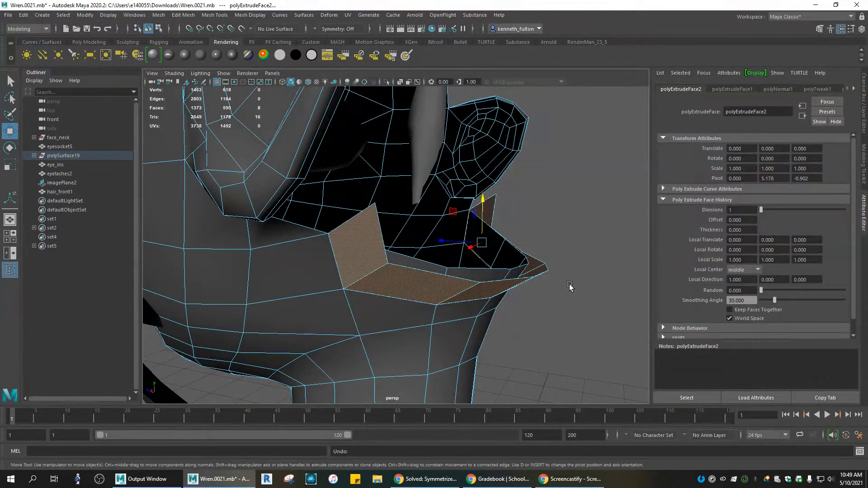
Step: Switch the head mesh to vertex editing and select the outer-edge vertices of the remaining strip from end to end
left_click_drag(383, 273, 509, 326, "alt")
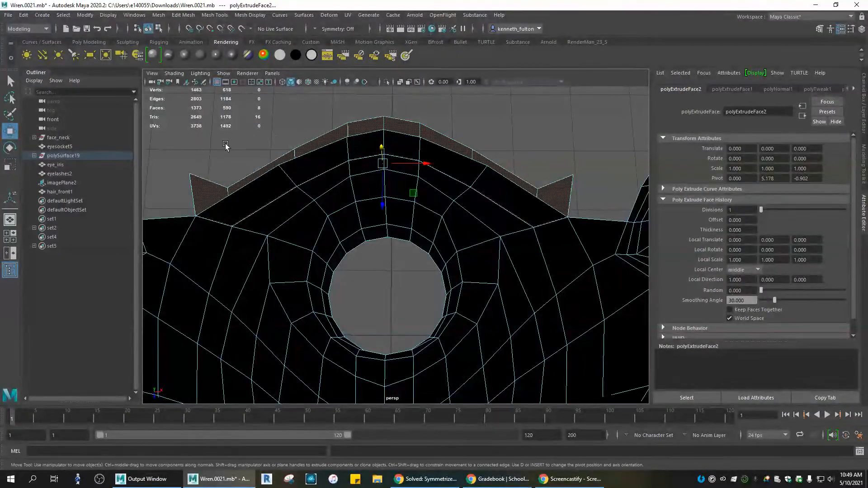
right_click_drag(204, 184, 164, 185)
left_click_drag(187, 167, 234, 192)
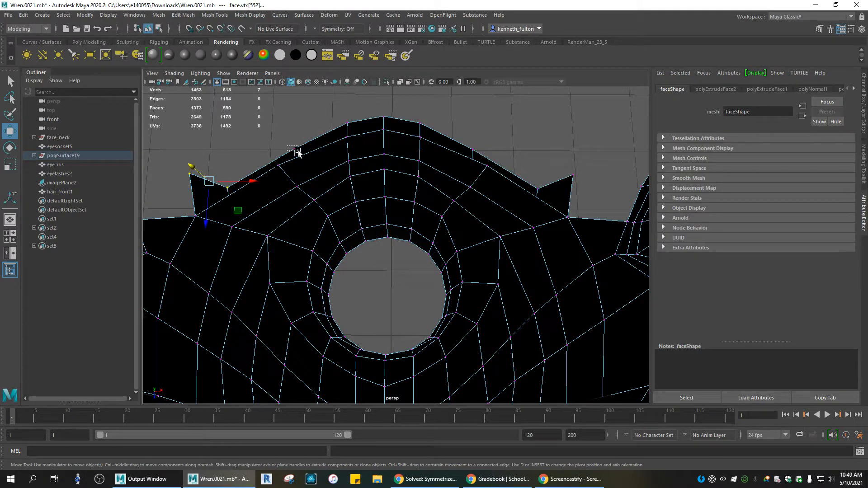
left_click_drag(298, 153, 299, 152, "shift")
left_click_drag(325, 103, 482, 154, "shift")
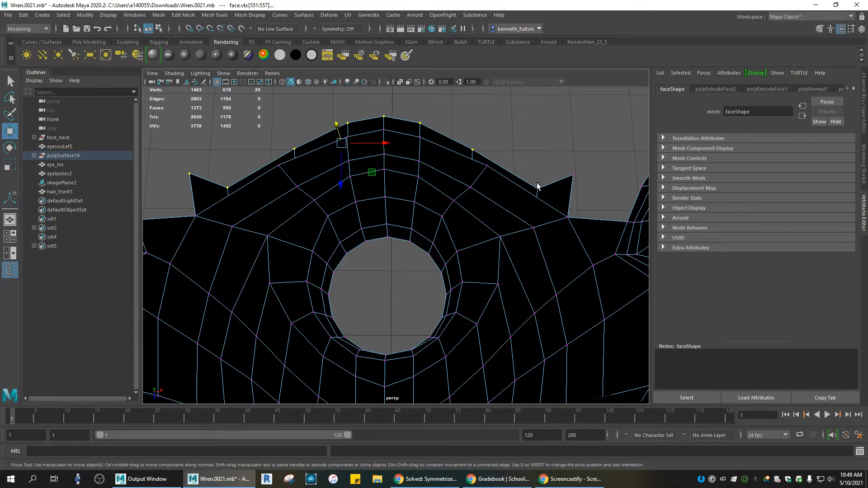
left_click_drag(539, 190, 573, 179, "shift")
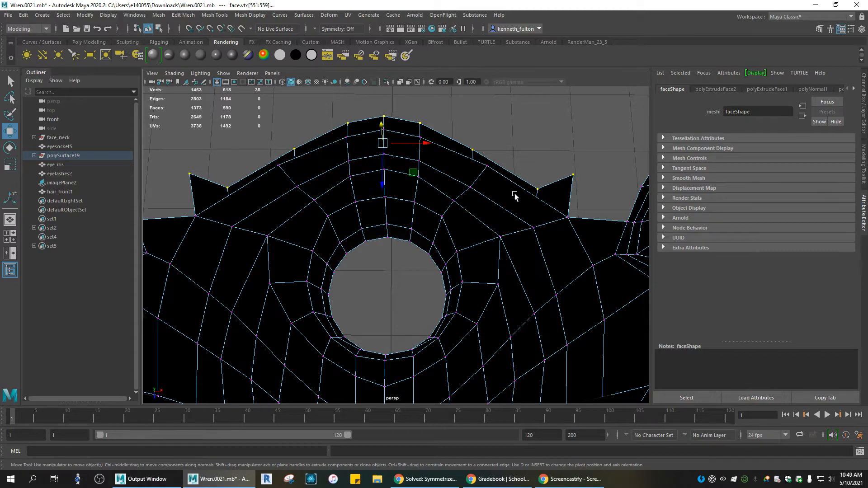
Step: Try to extrude the selected outer-edge vertices and undo the extrusion
left_click_drag(486, 223, 636, 156, "alt")
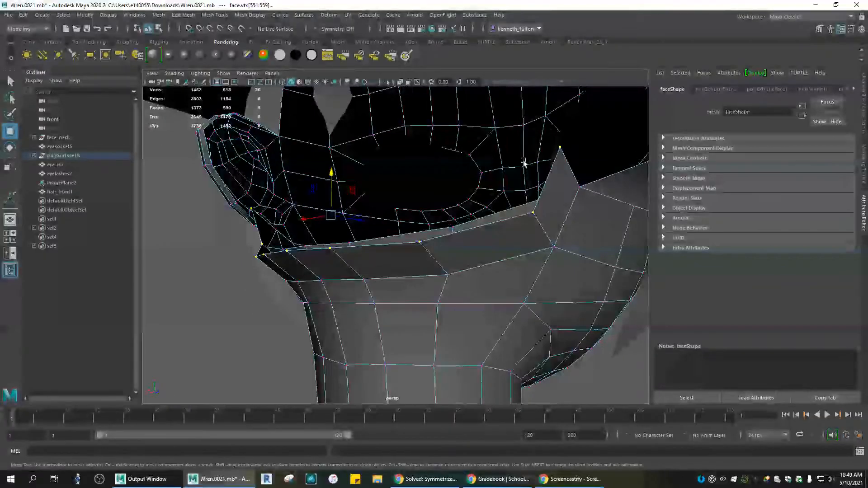
mouse_move(332, 177)
left_mouse_down()
mouse_move(331, 166)
mouse_move(331, 179)
left_mouse_up()
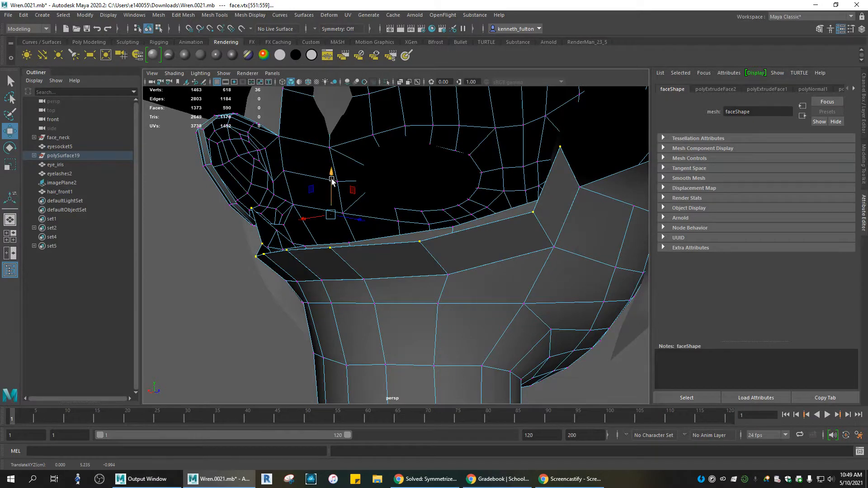
key("ctrl+e")
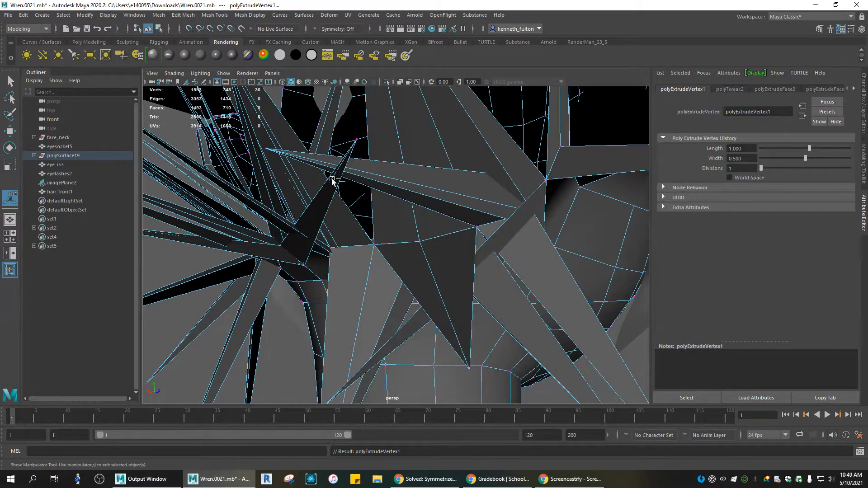
key("ctrl+z")
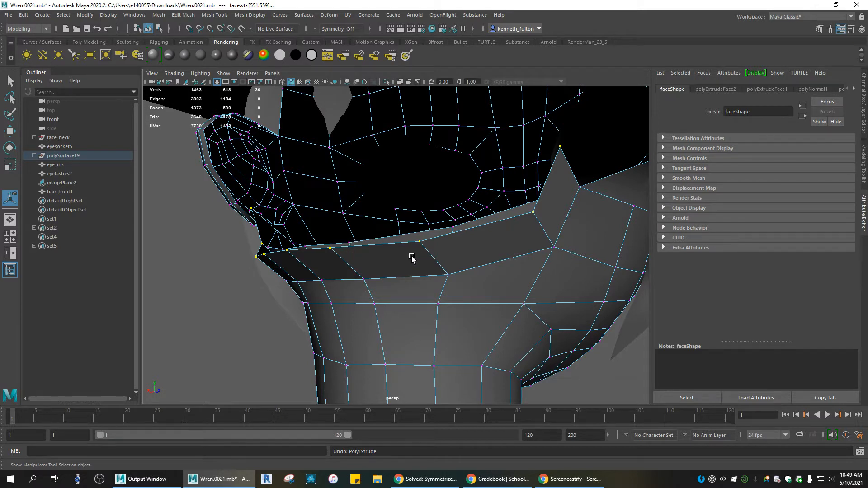
Step: Switch the head mesh to face editing and select the first three strip faces, starting at the pointed end
left_click_drag(411, 257, 423, 261)
mouse_move(439, 261)
right_mouse_down()
mouse_move(425, 246)
mouse_move(445, 261)
right_mouse_up()
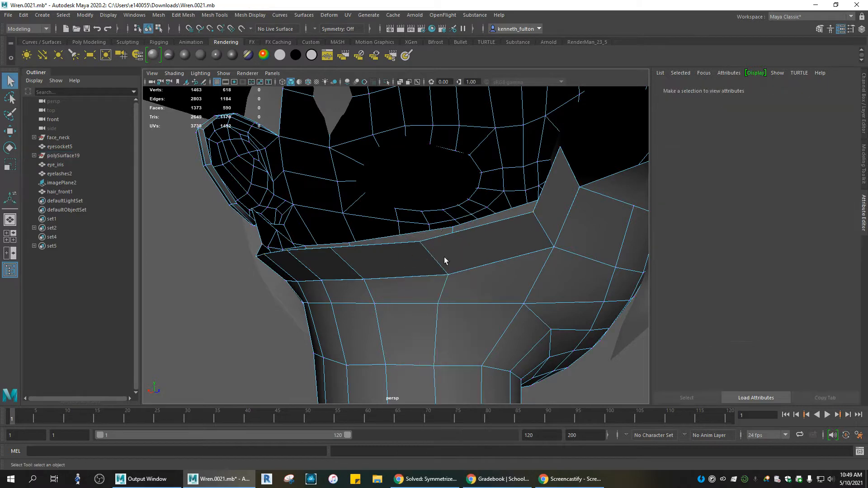
left_click(551, 214)
double_click(549, 217)
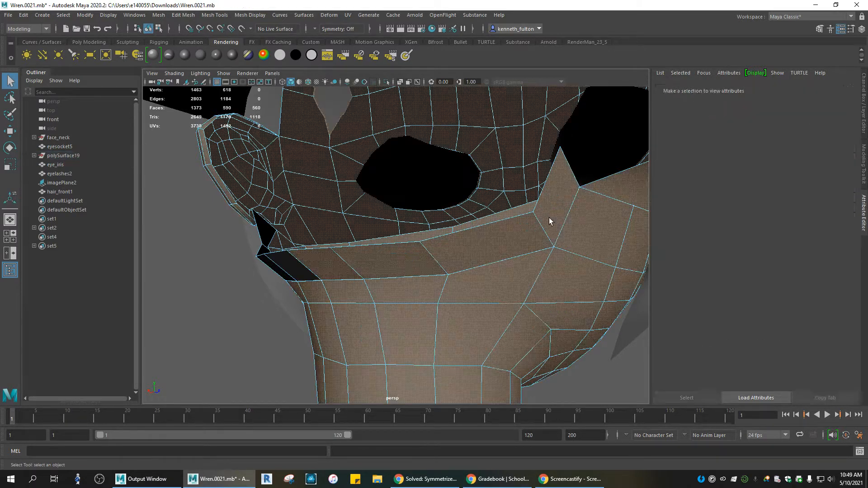
left_click(549, 218)
left_click(497, 248, "shift")
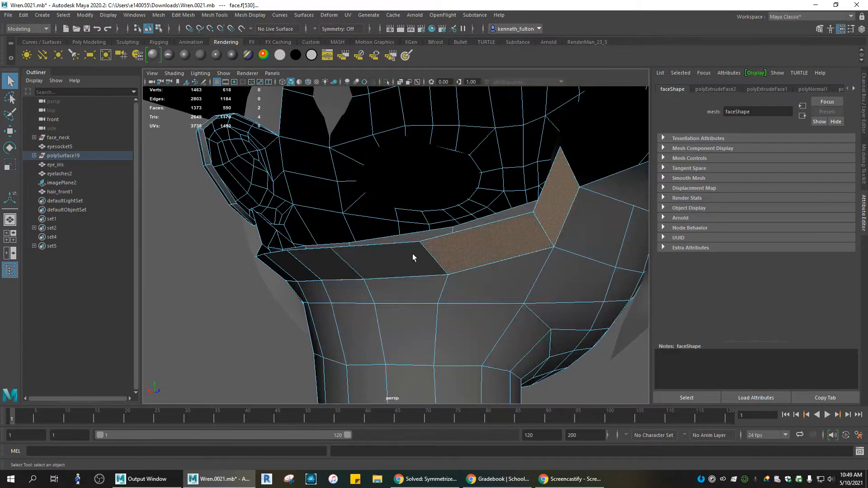
left_click(411, 255, "shift")
Step: Add the remaining strip faces around the back of the head to the selection, up to the opposite pointed end
left_click_drag(405, 265, 498, 252, "alt")
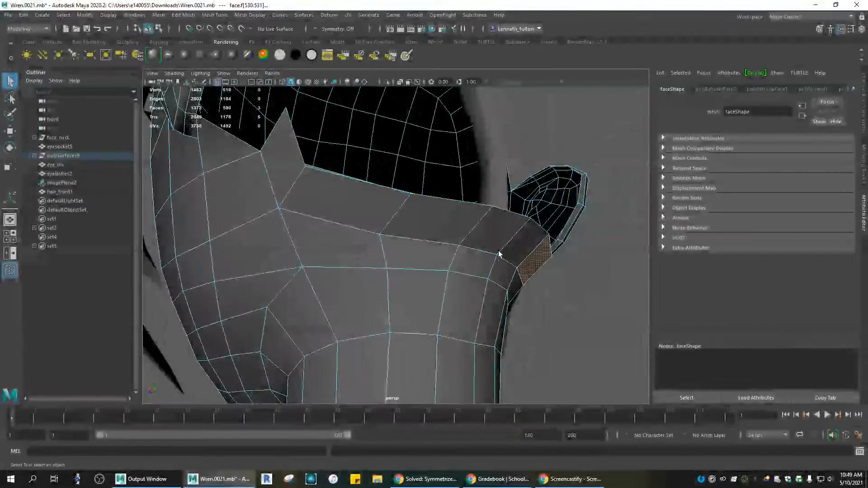
left_click(522, 241, "shift")
left_click(495, 235, "shift")
left_click(455, 226, "shift")
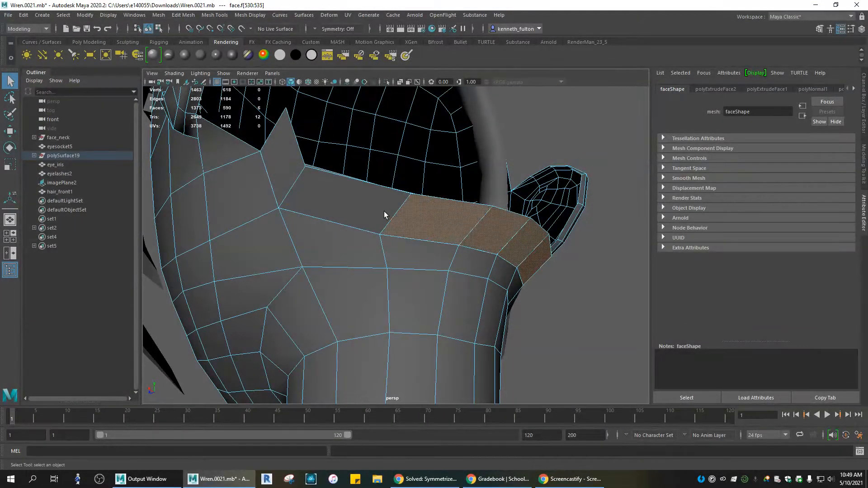
left_click(383, 210, "shift")
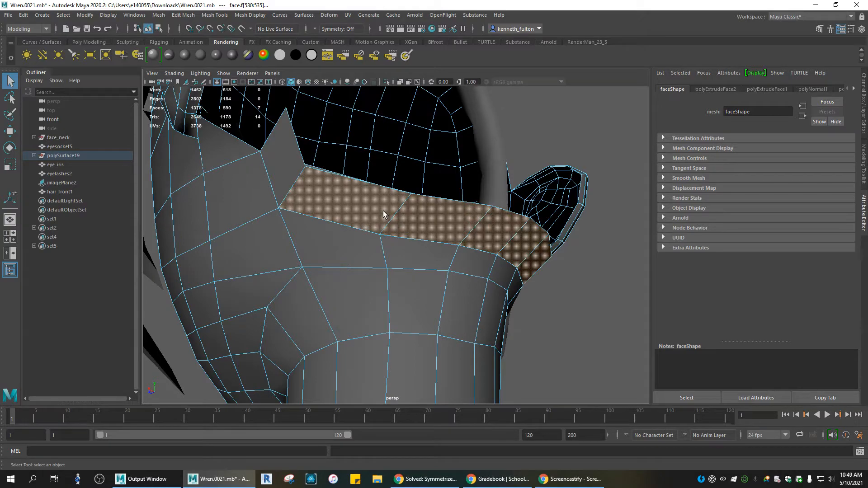
left_click(279, 166, "shift")
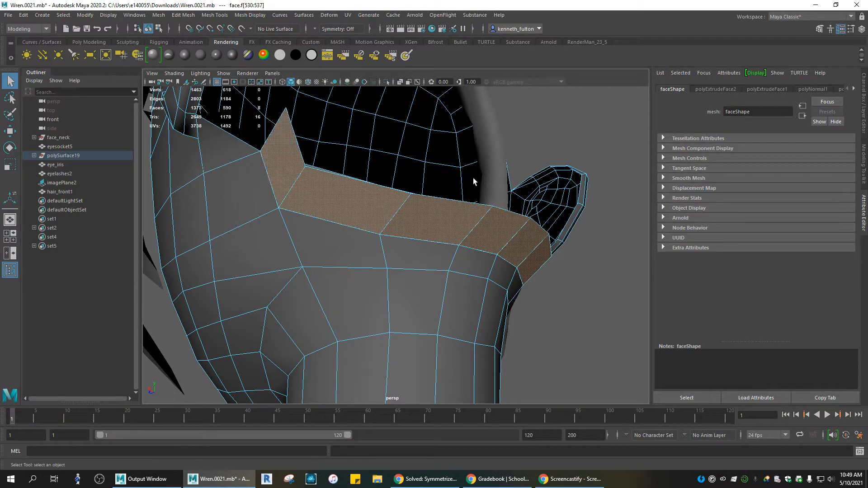
Step: Extrude the selected strip faces with a local Y translation of -0.080, undoing the small extra shift
left_click_drag(475, 186, 472, 216, "alt")
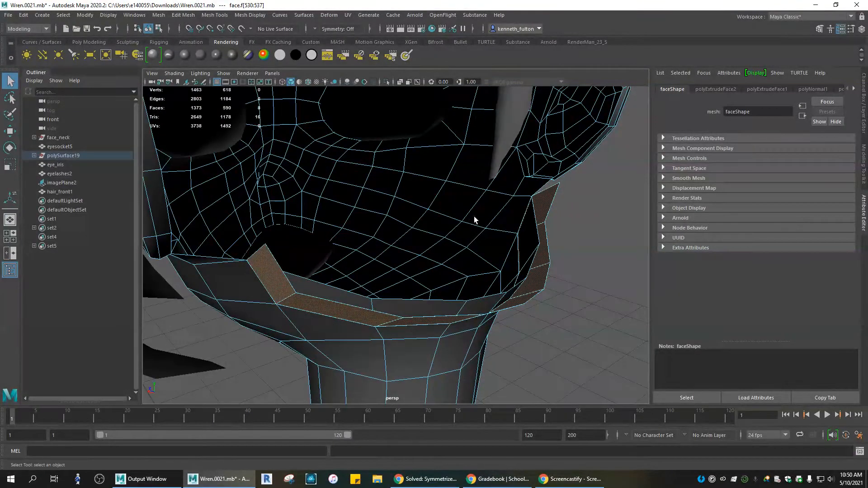
key("ctrl+e")
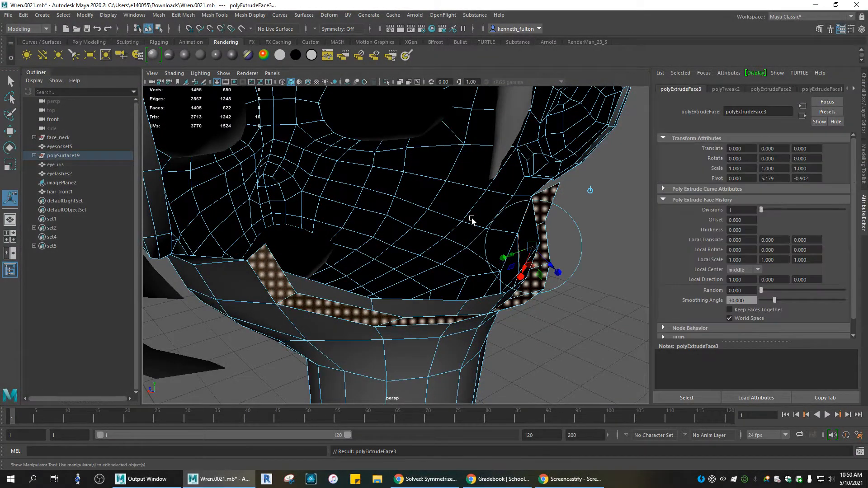
left_click_drag(514, 258, 564, 262)
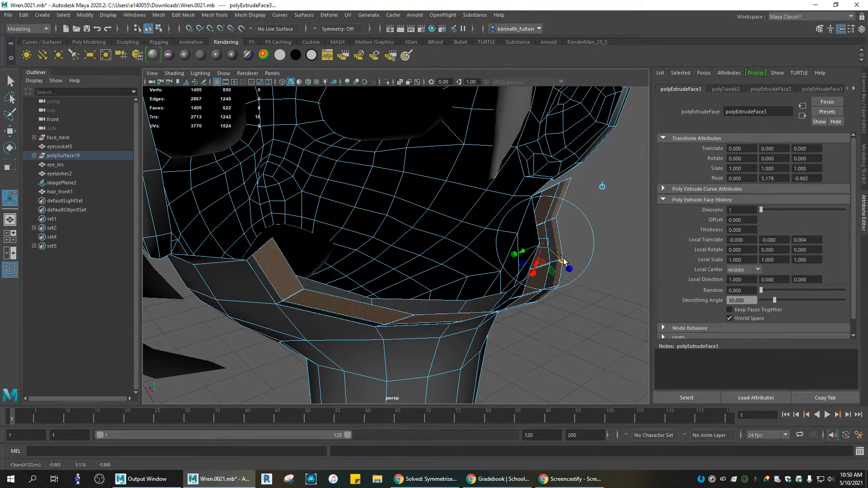
key("ctrl+z")
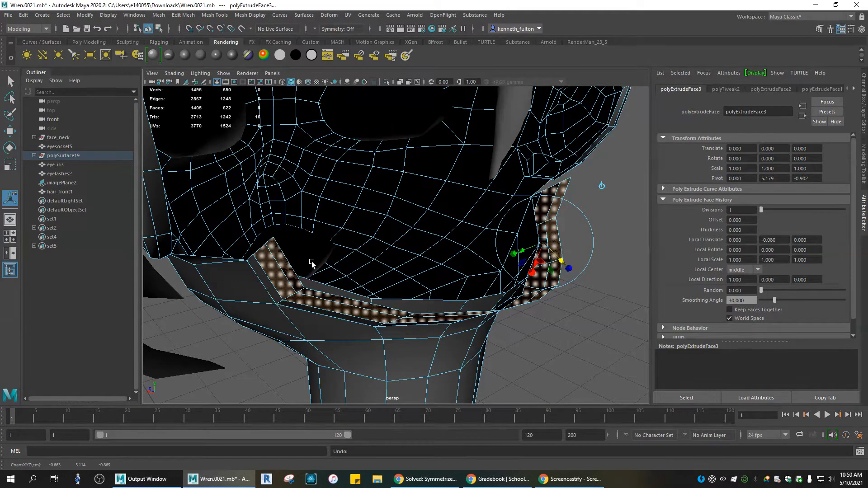
right_click_drag(402, 232, 364, 233)
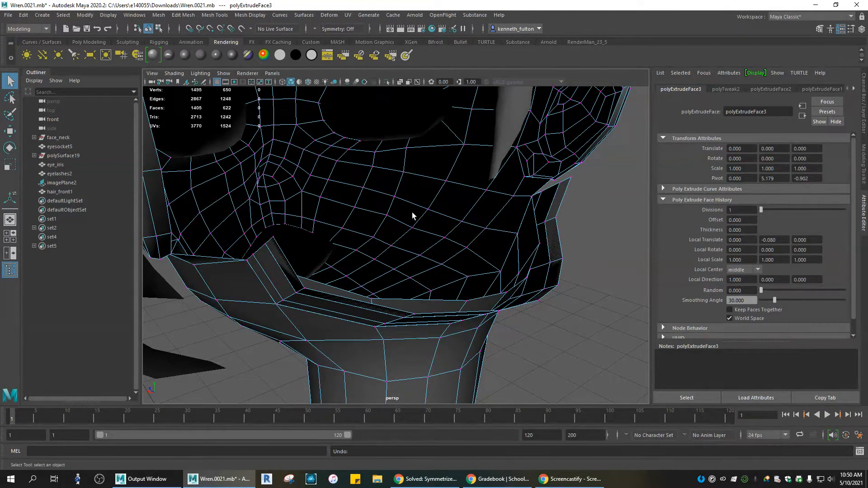
left_click_drag(411, 213, 401, 168, "alt")
left_click(299, 98)
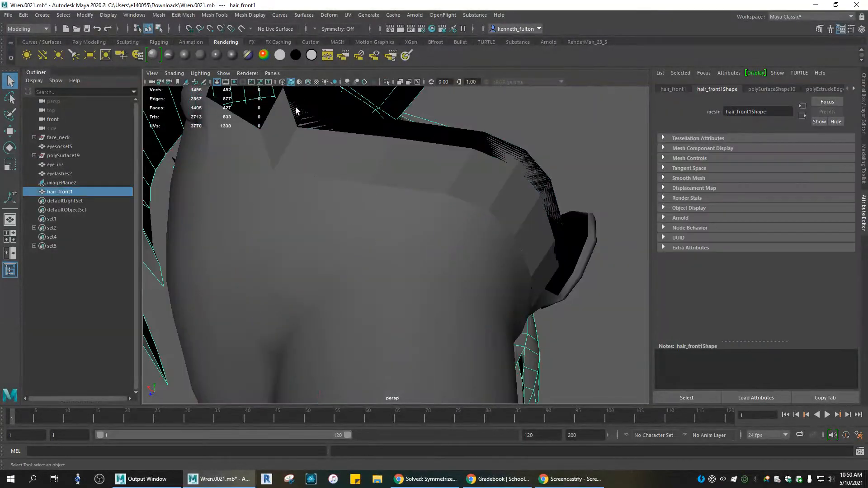
left_click(297, 111)
Step: Switch the head mesh back to face editing and select the first three narrow upper rim faces of the extruded strip
right_click_drag(296, 138, 301, 142)
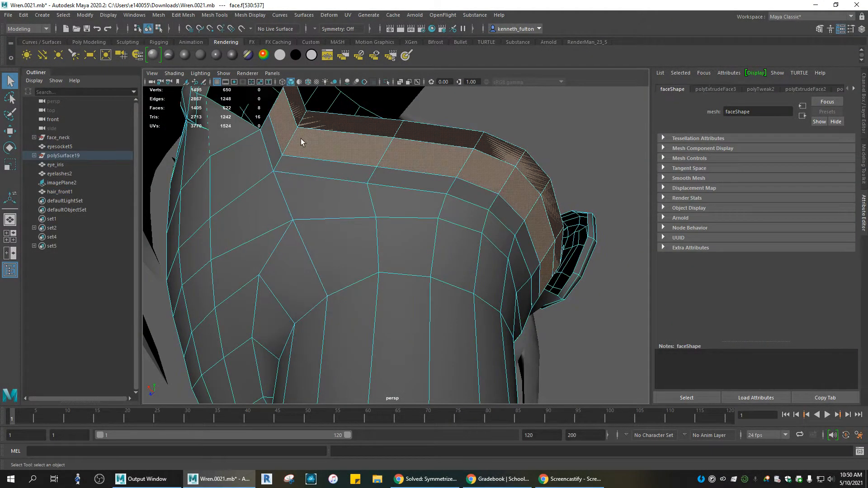
left_click(306, 111)
left_click(335, 128)
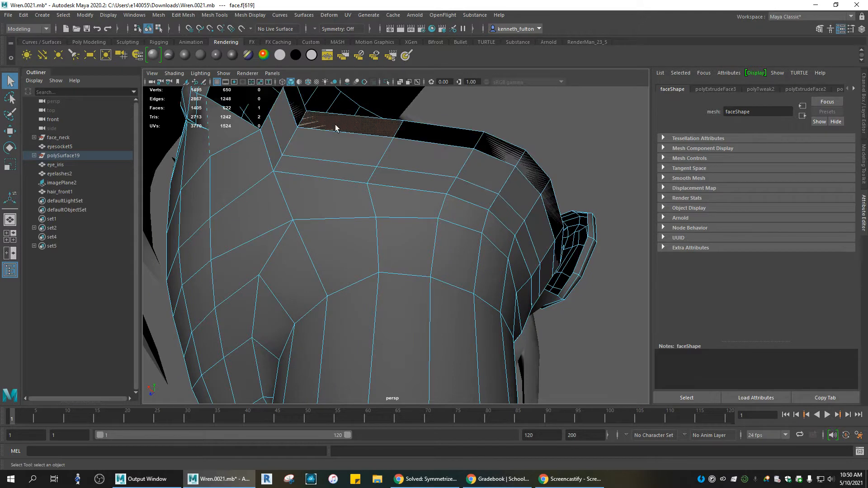
left_click(303, 110, "shift")
left_click(436, 138, "shift")
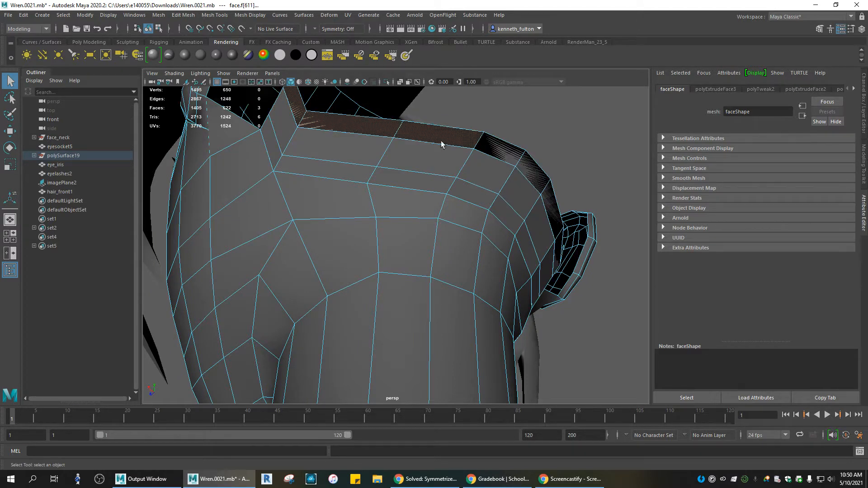
Step: Add the next two upper rim faces toward the curved side to the selection, keeping the larger faces below unselected
left_click(519, 159, "shift")
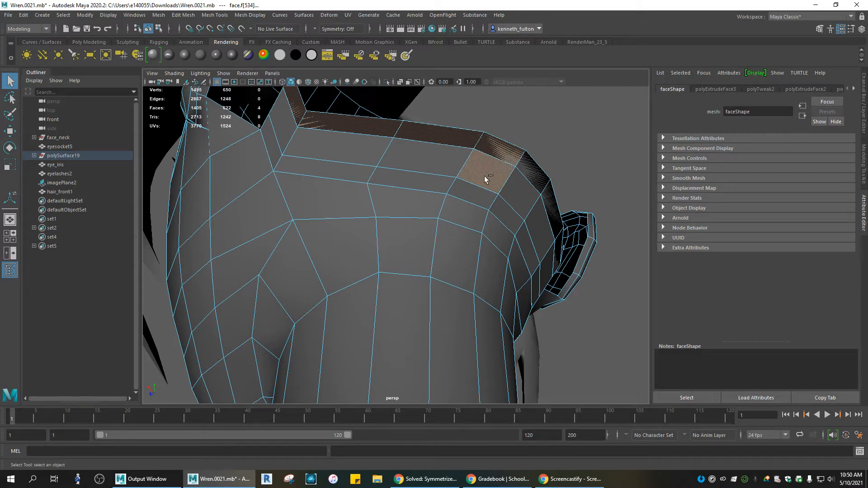
left_click(502, 159, "shift")
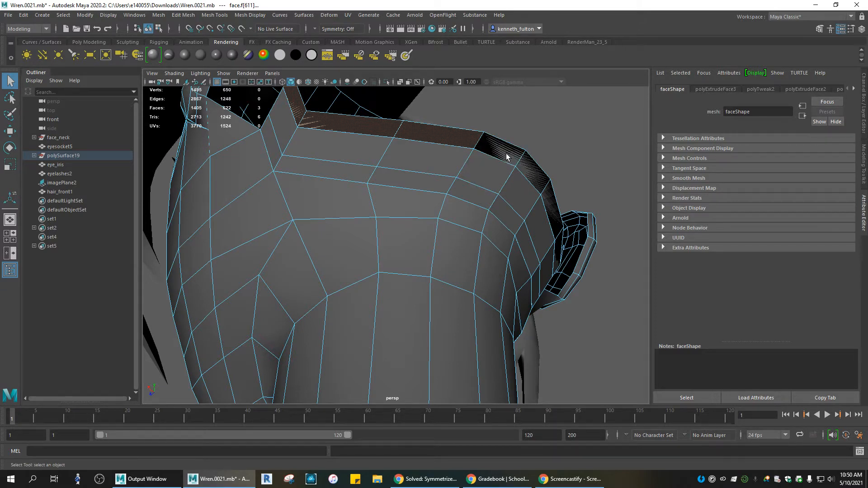
left_click(505, 153, "shift")
left_click(530, 167, "shift")
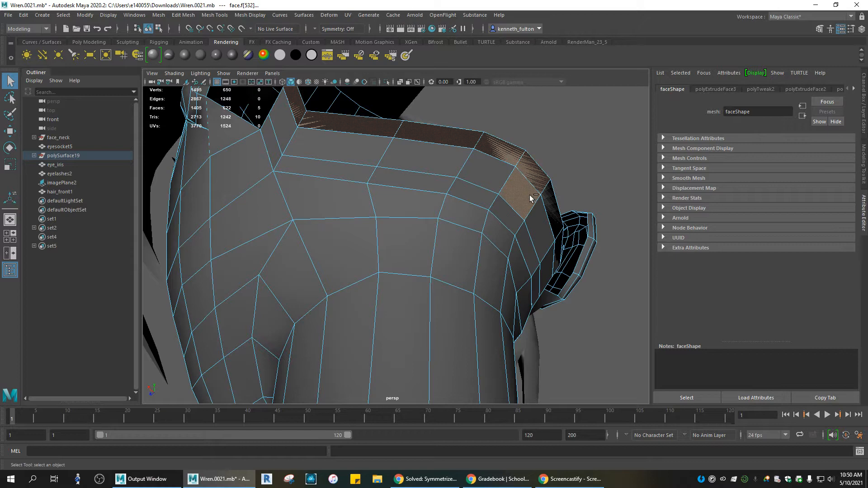
left_click(547, 180)
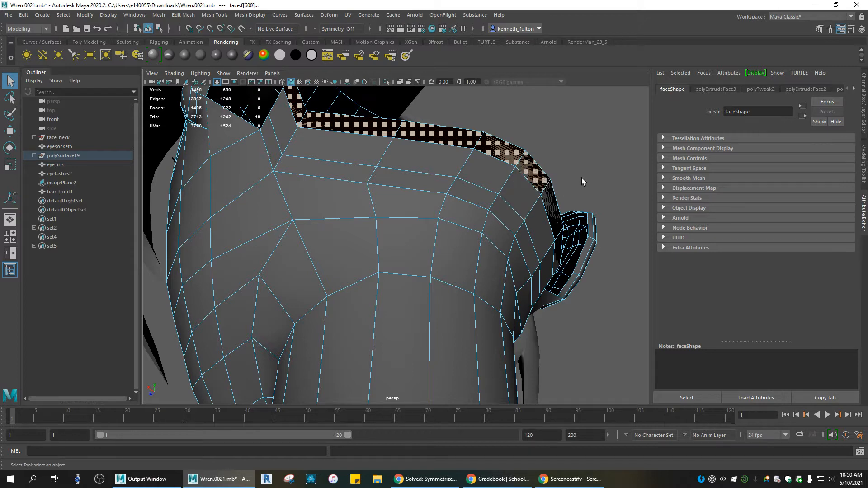
Step: Add the last three upper rim faces up to the opposite pointed end, leaving the larger face below out of the selection
left_click_drag(582, 182, 349, 120, "alt")
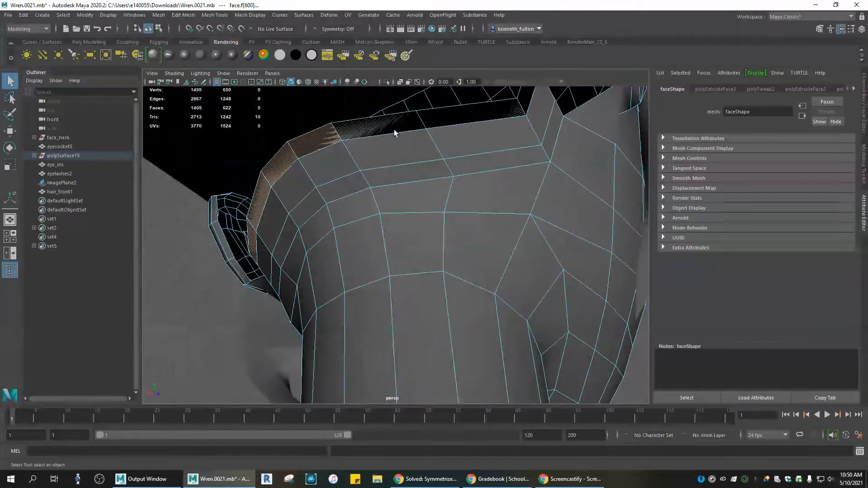
left_click(347, 123, "shift")
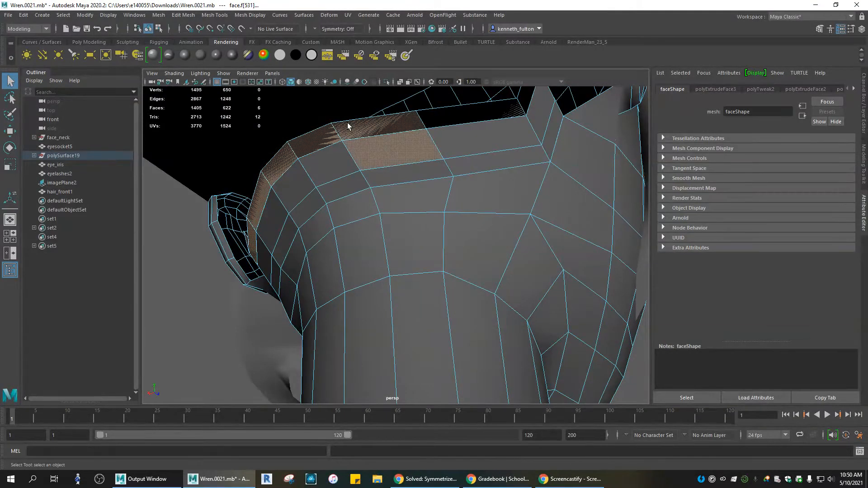
left_click(427, 117, "shift")
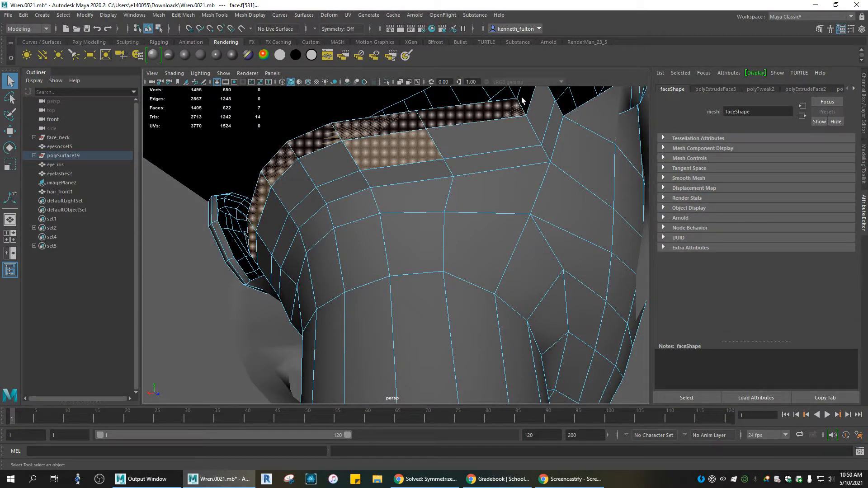
left_click(409, 145, "shift")
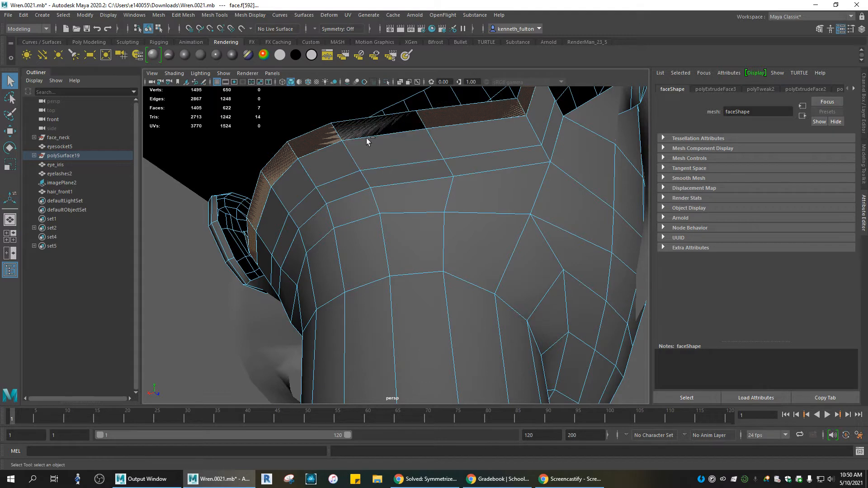
left_click(338, 128, "shift")
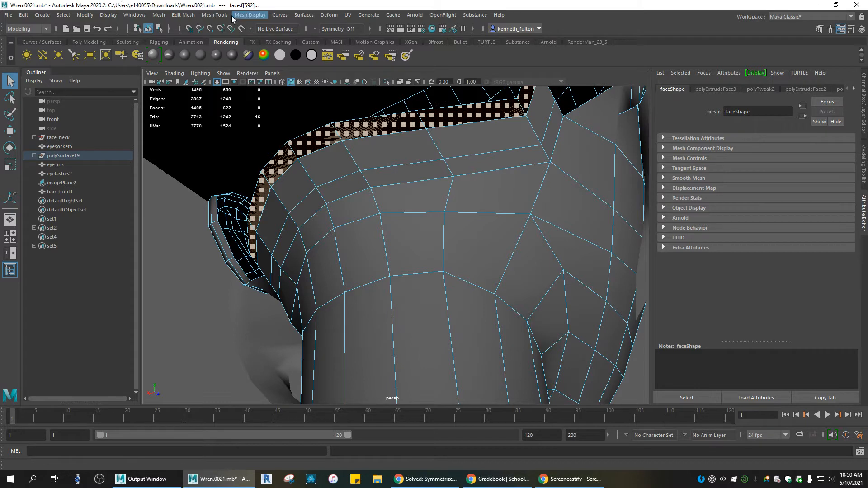
Step: Reverse the normals of the selected rim faces using the "Selected faces, then extract" and "Reverse user normals" options
left_click(250, 15)
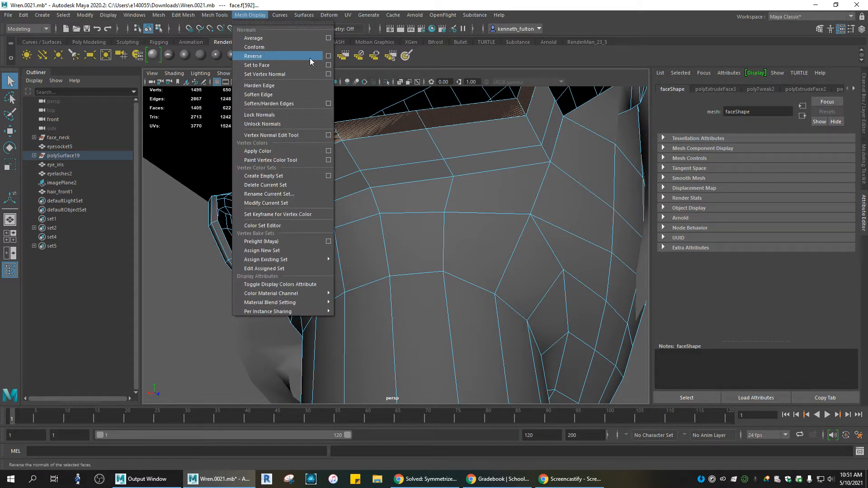
left_click(328, 56)
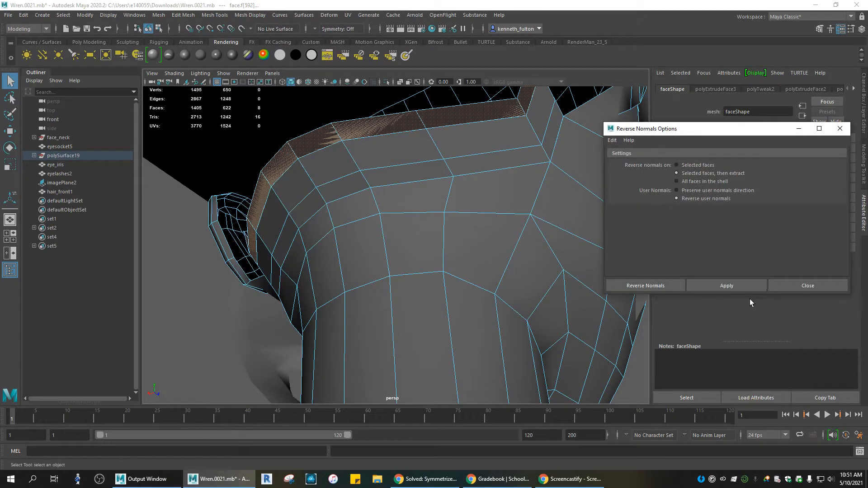
left_click(724, 287)
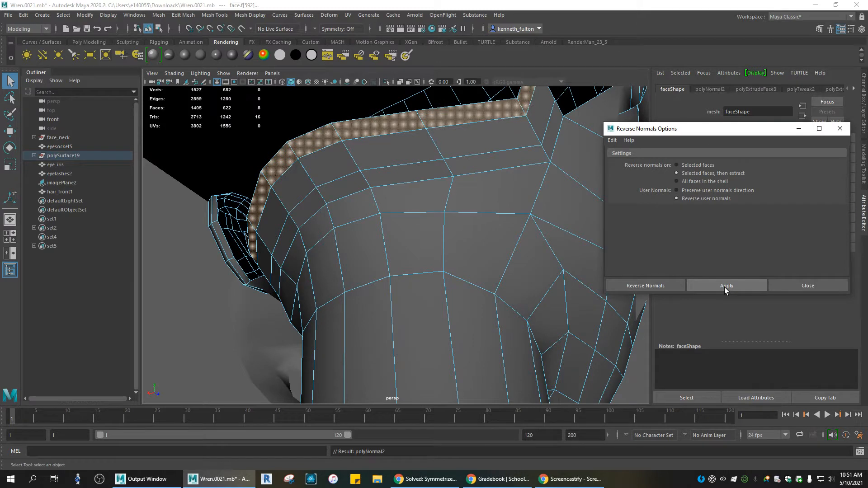
left_click(803, 286)
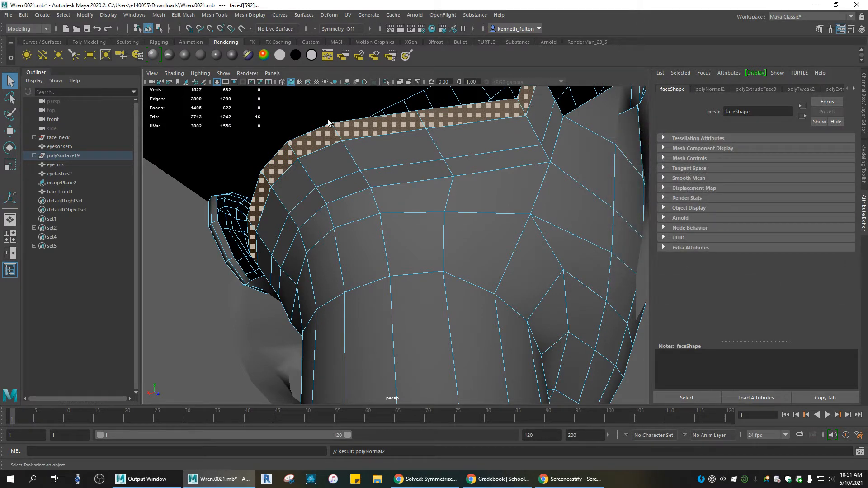
Step: Switch the head mesh to vertex editing, select the outer vertices along the whole rim strip, and move them straight up
left_click_drag(324, 121, 561, 210, "alt")
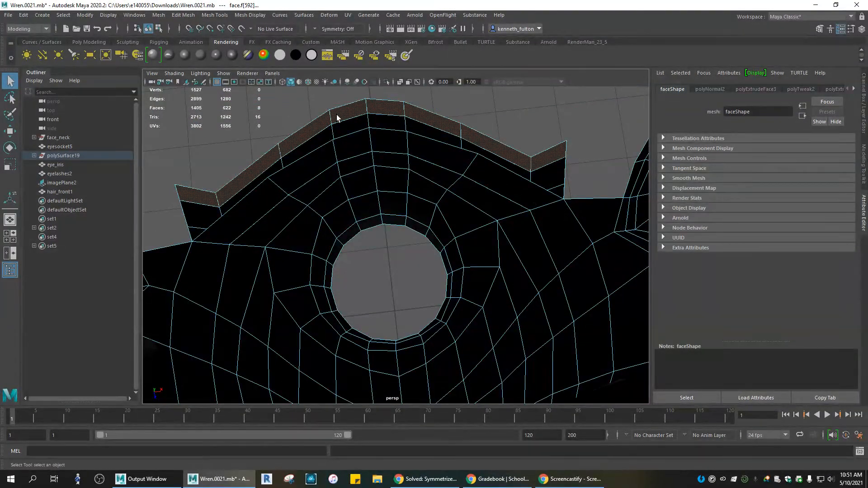
right_click_drag(337, 119, 294, 118)
left_click_drag(165, 179, 205, 189)
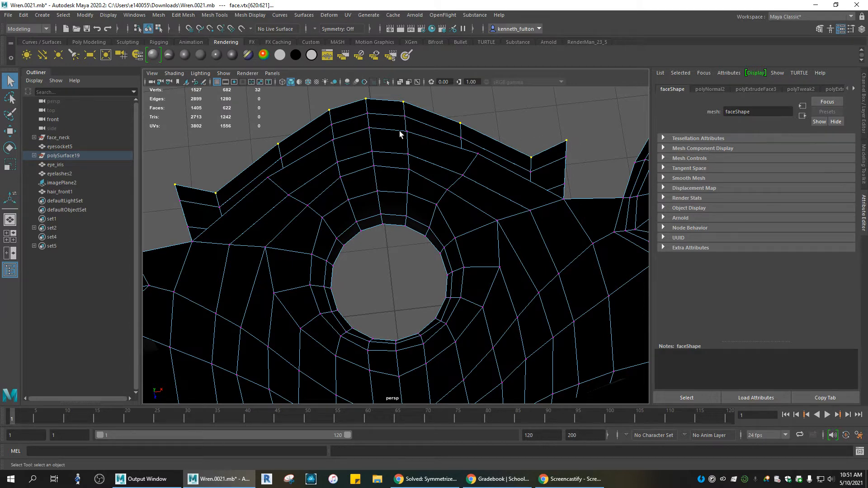
key("w")
left_click(369, 128)
left_click_drag(411, 172, 334, 155, "alt")
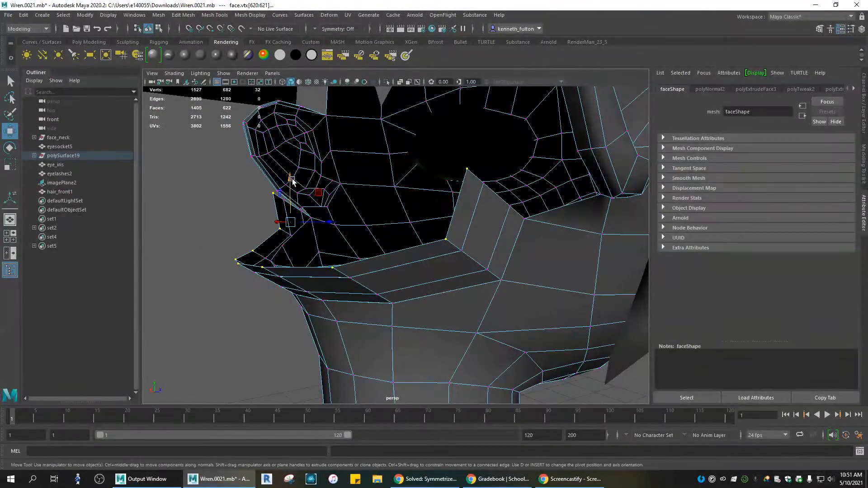
left_click_drag(292, 181, 293, 147)
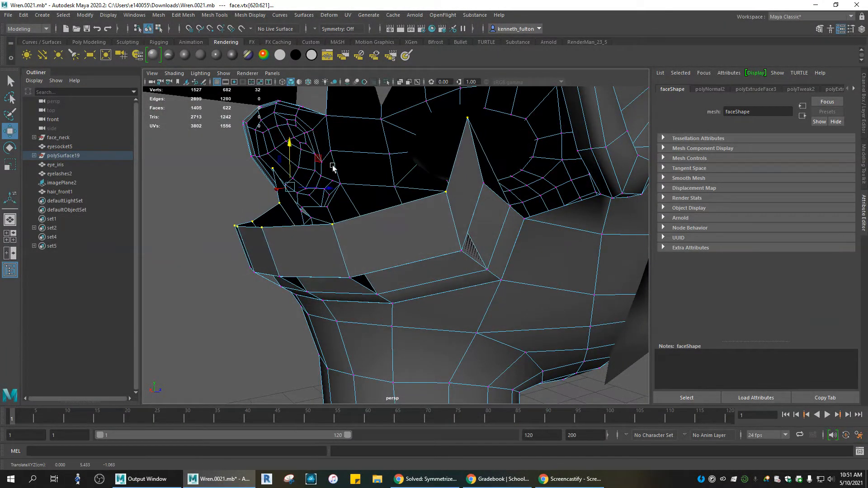
Step: Switch the head mesh to edge editing and delete the extra edge beside the raised rim's pointed end
left_click_drag(332, 168, 319, 214, "alt")
mouse_move(397, 212)
left_mouse_down("alt")
mouse_move(348, 223)
mouse_move(352, 243)
mouse_move(359, 229)
mouse_move(399, 229)
left_mouse_up("alt")
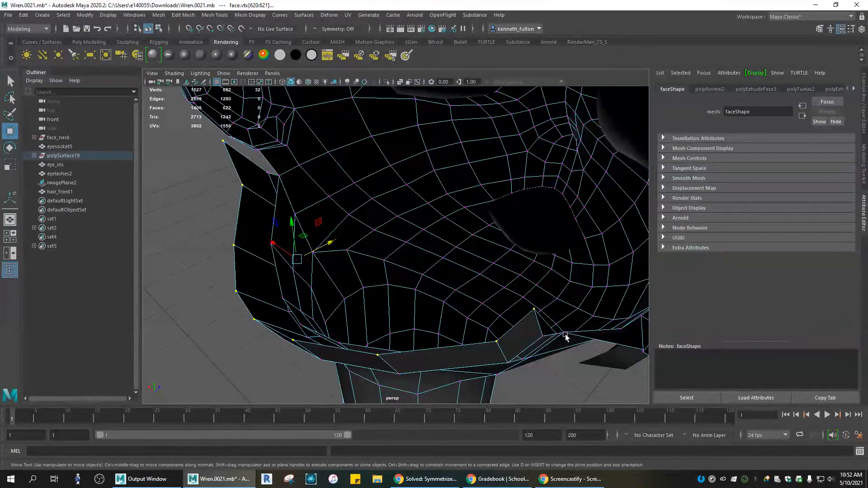
left_click(549, 330)
right_click_drag(549, 230, 557, 214)
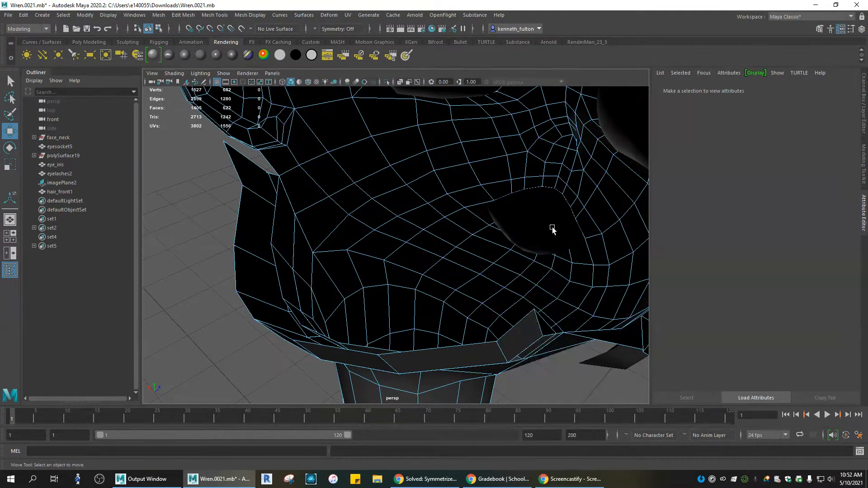
left_click(549, 327)
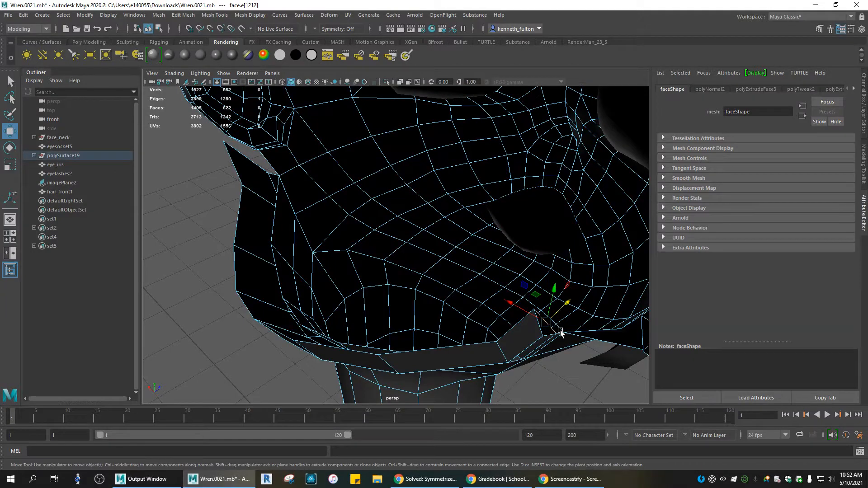
key("Delete")
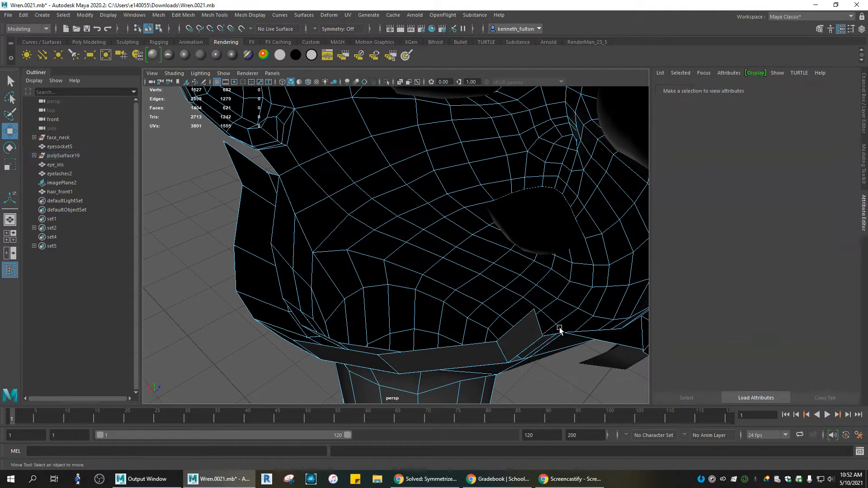
Step: Delete the two edges forming the sliver triangle at the fold near the raised rim's pointed end
double_click(513, 365)
left_click_drag(523, 368, 481, 347, "alt")
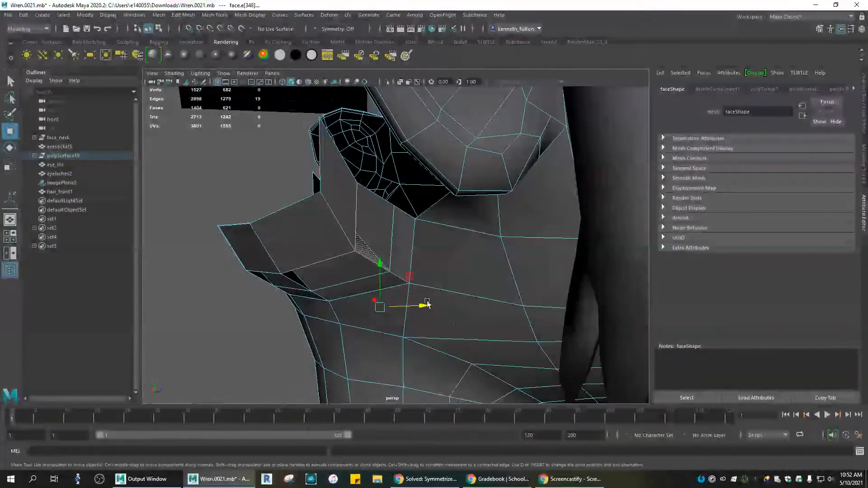
left_click(376, 255)
key("Delete")
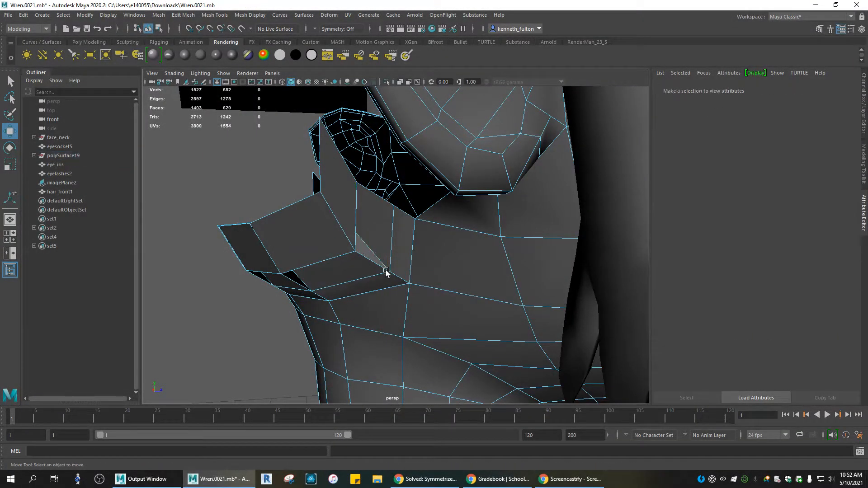
left_click(368, 249)
key("Delete")
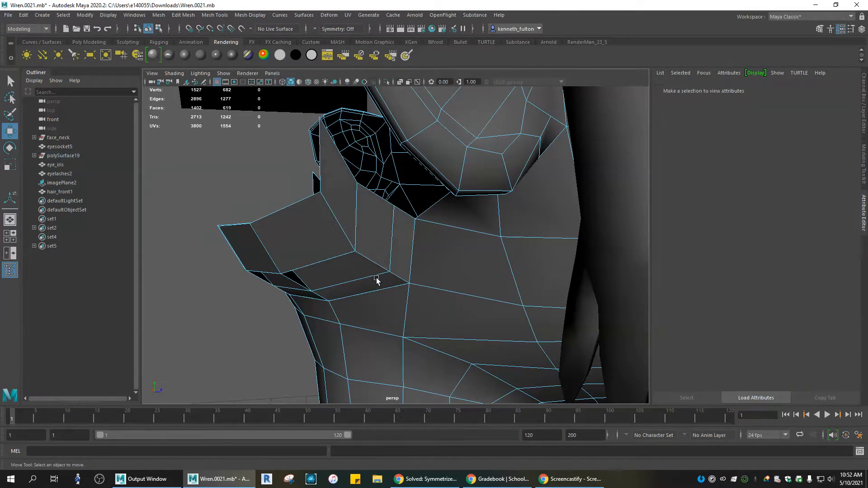
Step: Delete the three extra edges at the dark triangular gaps along the seam below the raised rim
scroll(377, 279, "up", 3)
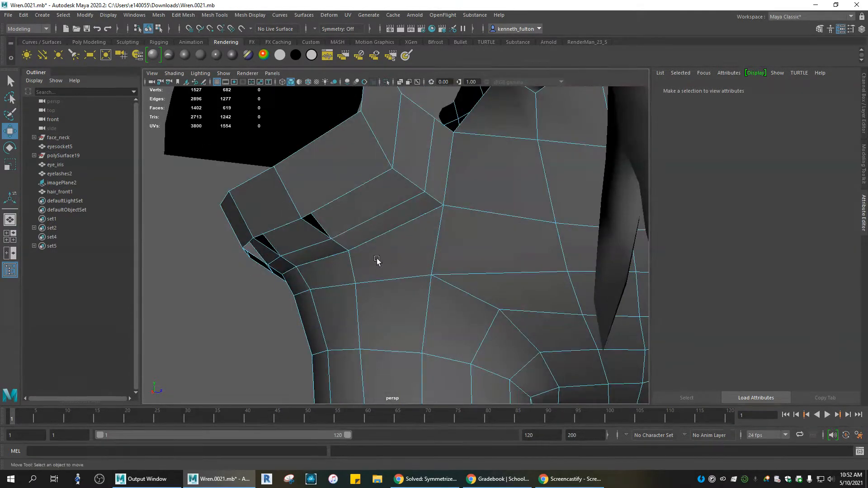
left_click(319, 222)
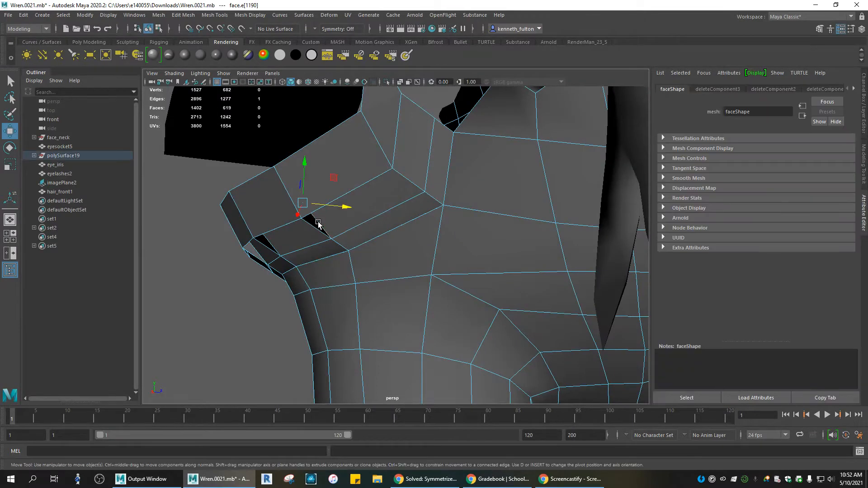
key("Delete")
left_click(272, 244)
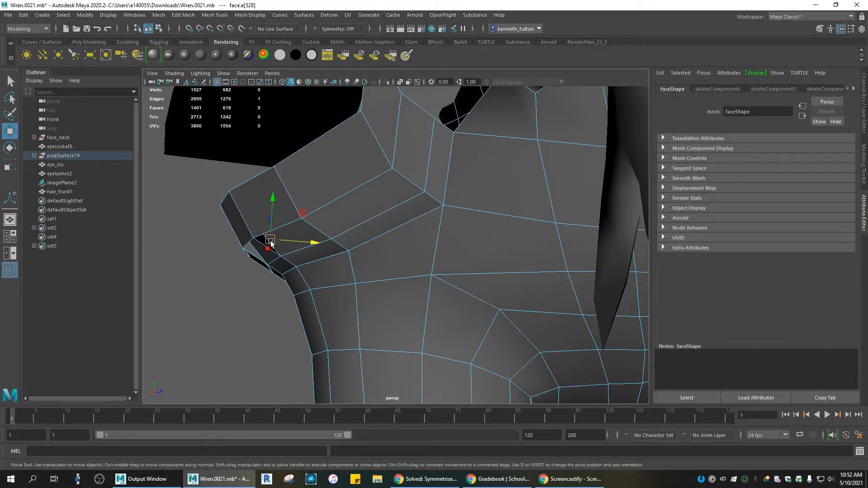
left_click(270, 241)
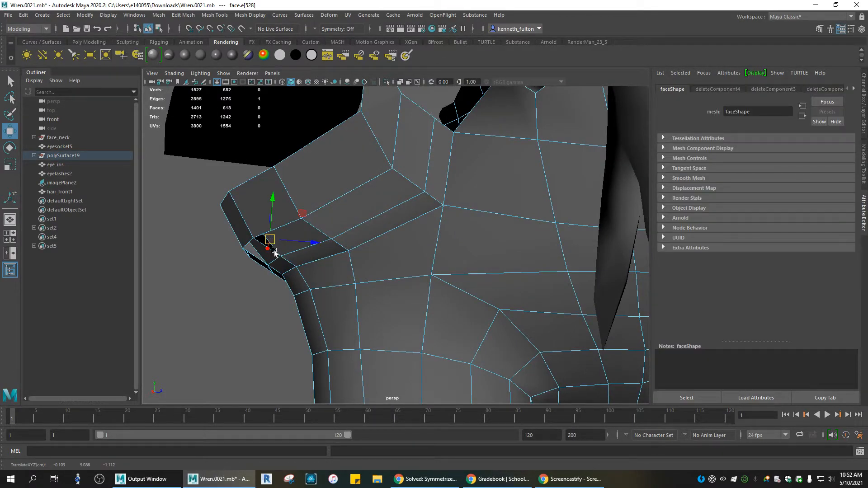
key("Delete")
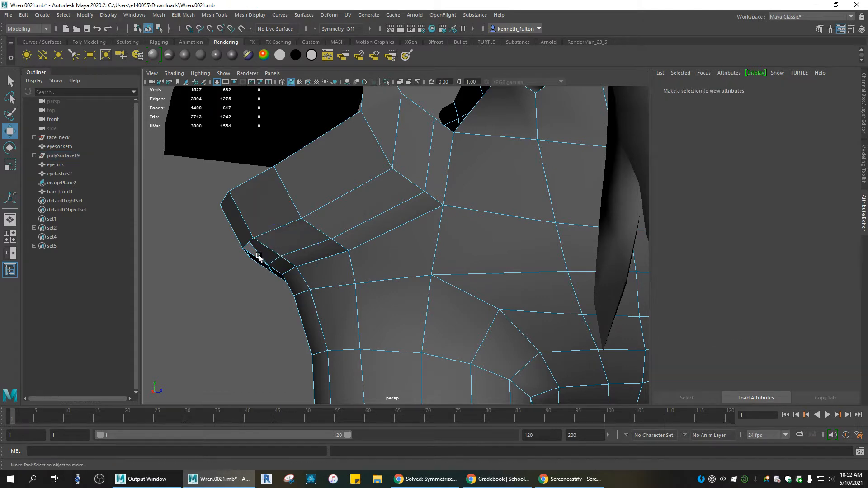
left_click(258, 257)
key("Delete")
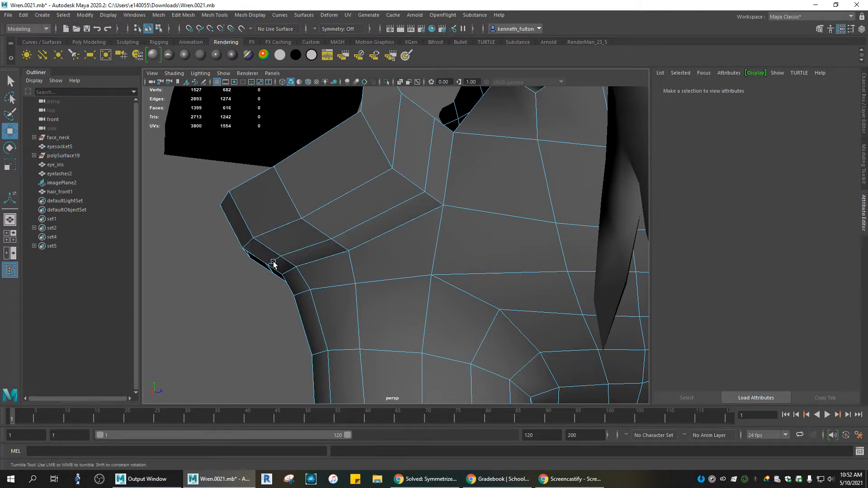
Step: Delete the two extra edges at the triangular gaps below the rim on the curved side near the ear
left_click_drag(277, 259, 321, 247, "alt")
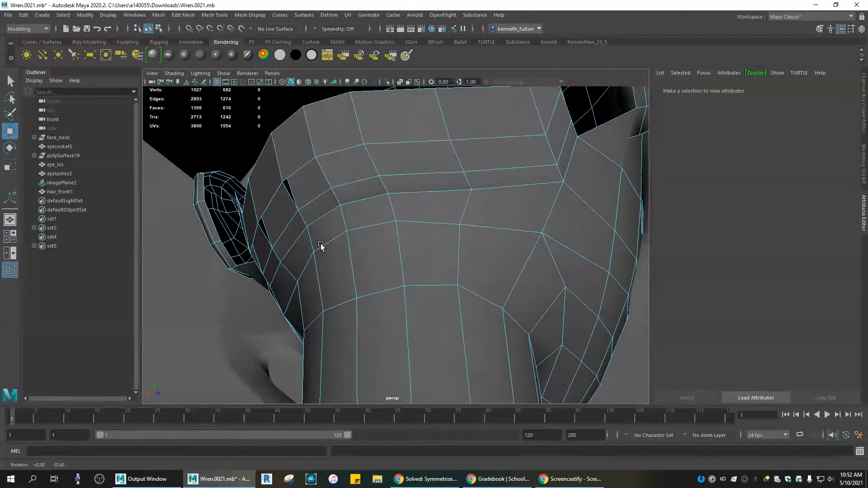
left_click(289, 189)
key("Delete")
left_click(265, 224)
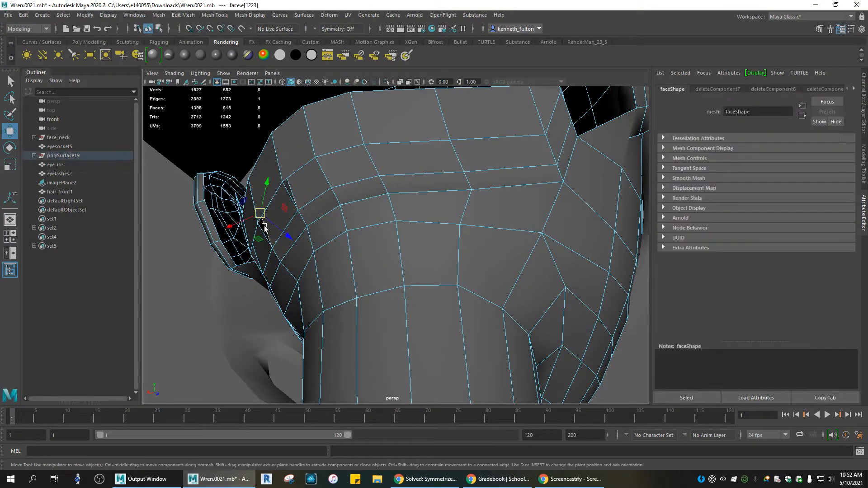
key("Delete")
Step: Delete the four extra edges at the triangular gaps along the other half of the seam below the raised rim
left_click_drag(273, 243, 356, 245, "alt")
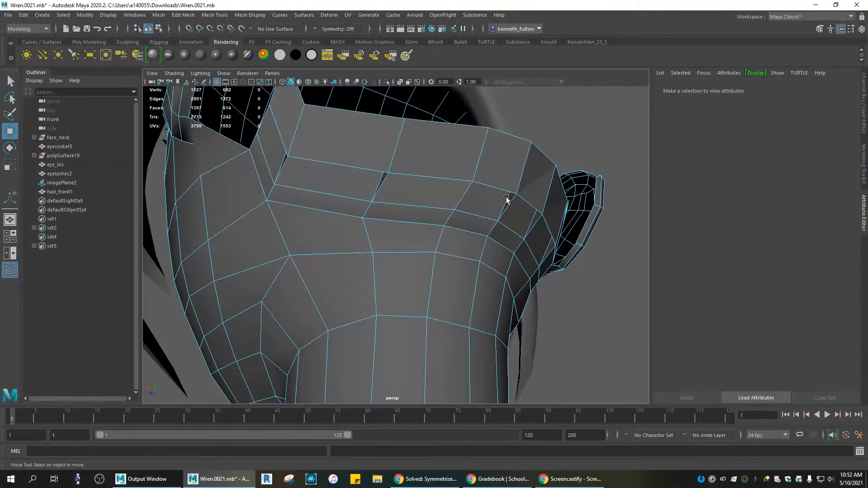
left_click(506, 197)
key("Delete")
left_click(539, 230)
key("Delete")
left_click(548, 249)
key("Delete")
left_click(381, 180)
key("Delete")
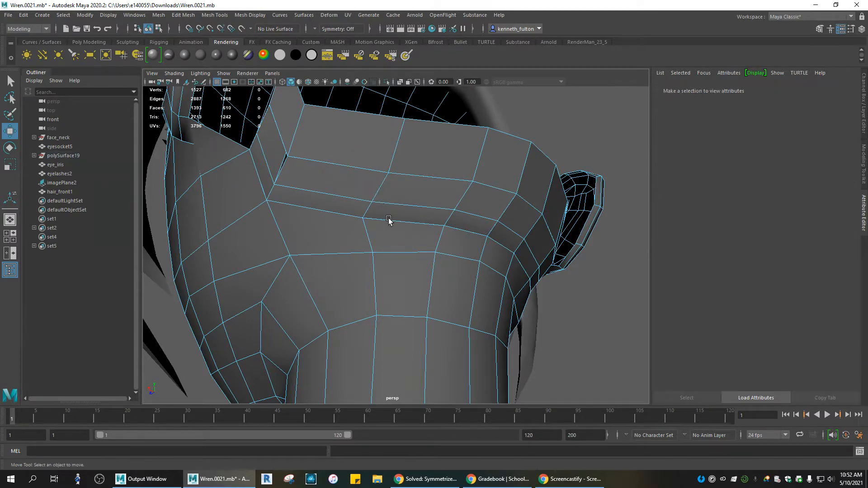
mouse_move(388, 220)
left_mouse_down("alt")
mouse_move(416, 239)
mouse_move(374, 214)
left_mouse_up("alt")
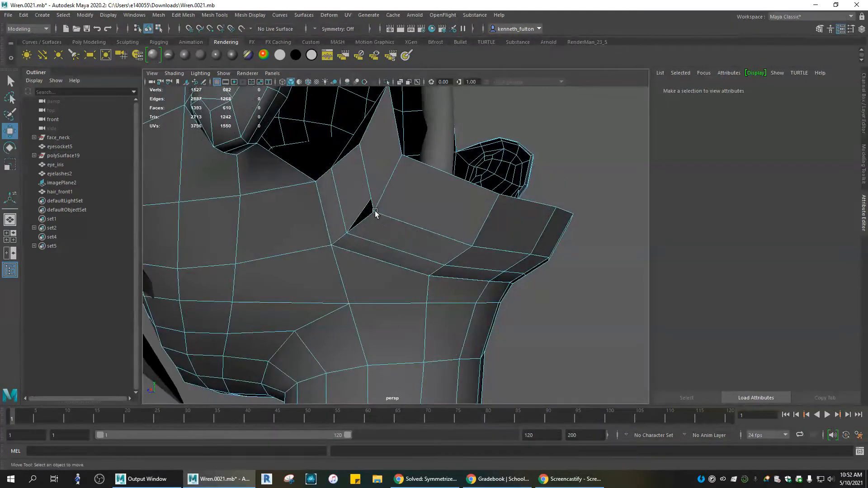
Step: Delete the two extra edges at the dark triangular gap by the fold near the raised rim's pointed end
left_click(374, 215)
key("Delete")
left_click(367, 211)
key("Delete")
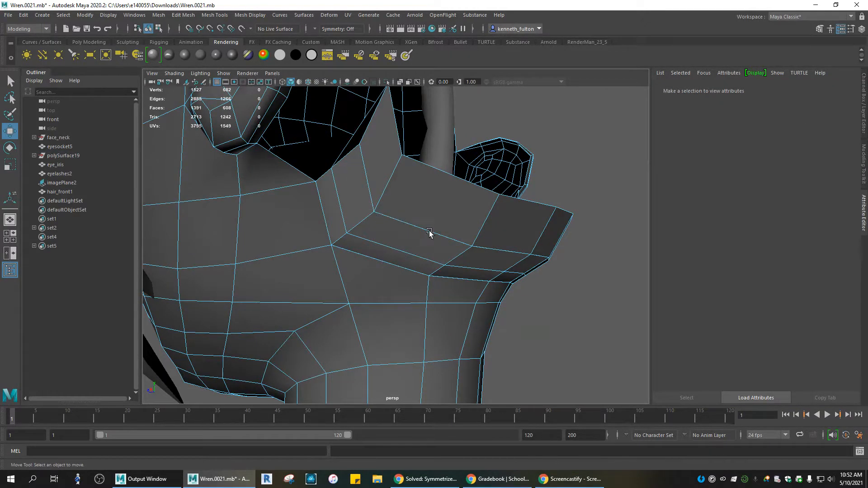
Step: Delete the remaining stray edges at the raised rim's folds, one near the ear and one beside the pointed tip
left_click(474, 242)
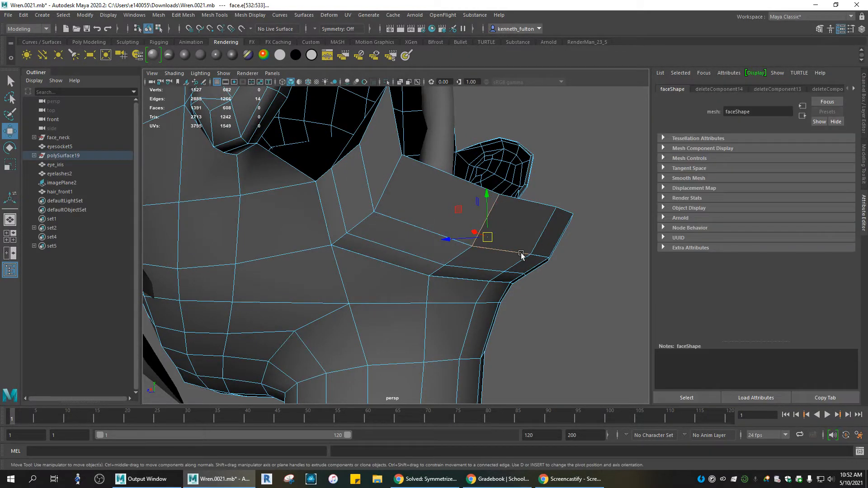
left_click_drag(520, 254, 412, 233, "alt")
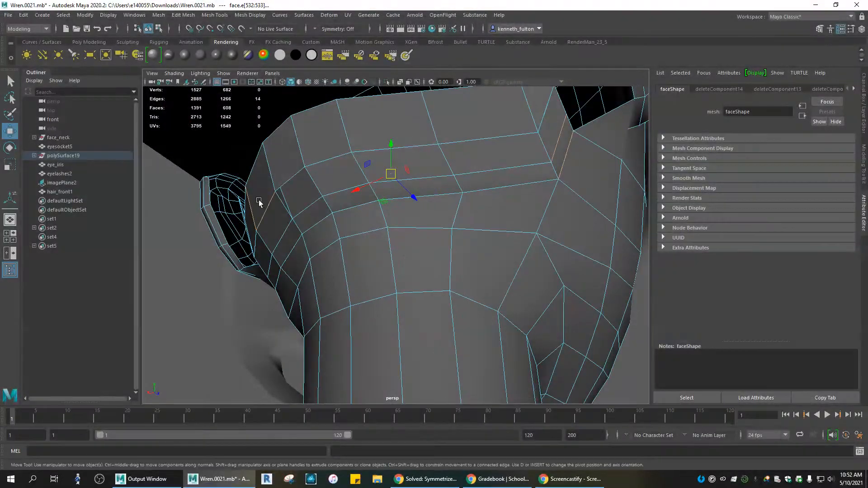
left_click(288, 199)
key("Delete")
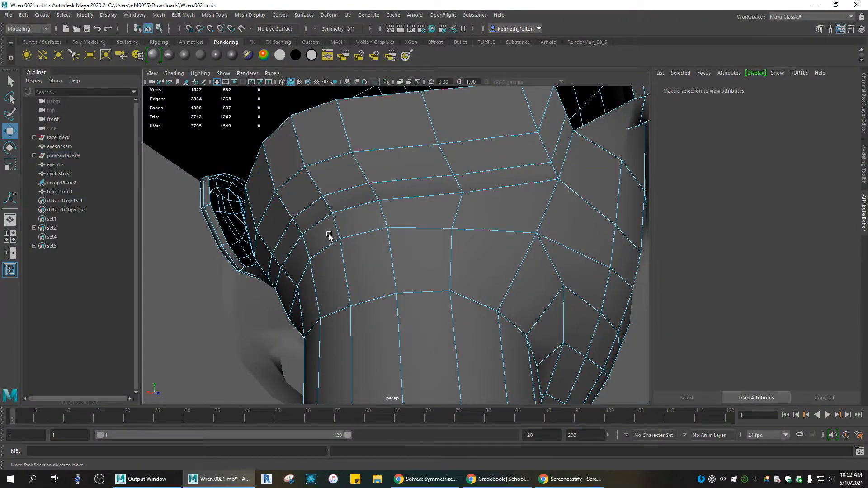
left_click_drag(388, 229, 487, 269, "alt")
left_click(413, 270)
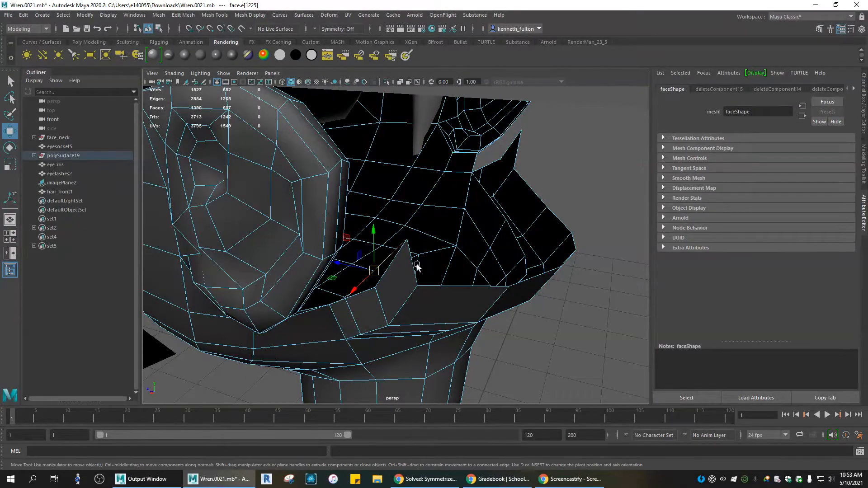
key("Delete")
Step: Select all vertices along the raised rim's upper border, including both pointed tips, and move them upward and slightly sideways
left_click_drag(435, 259, 292, 255, "alt")
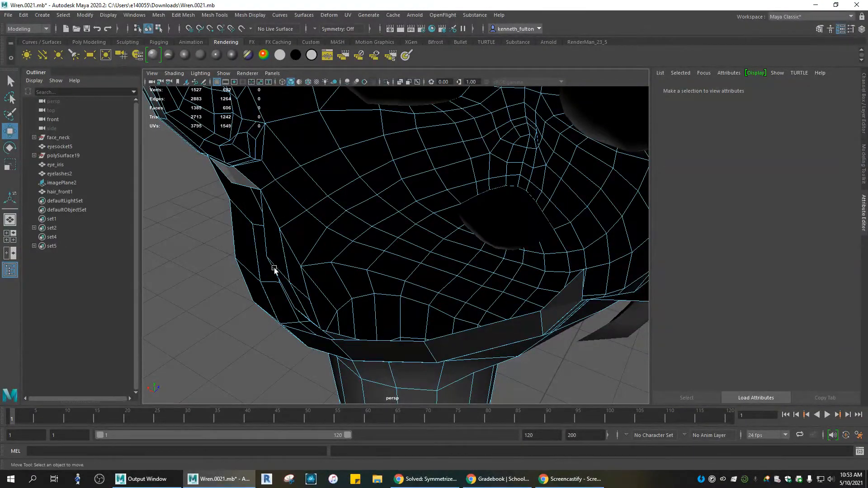
left_click_drag(369, 264, 486, 188, "alt")
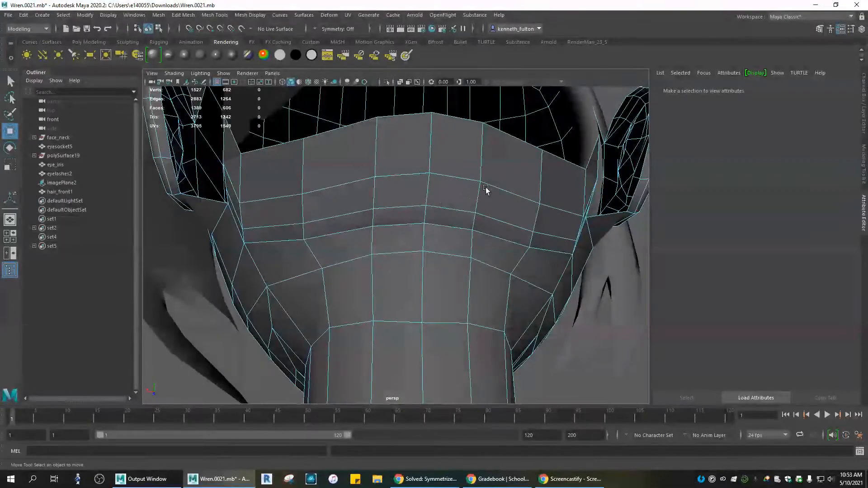
left_click_drag(569, 198, 428, 207, "alt")
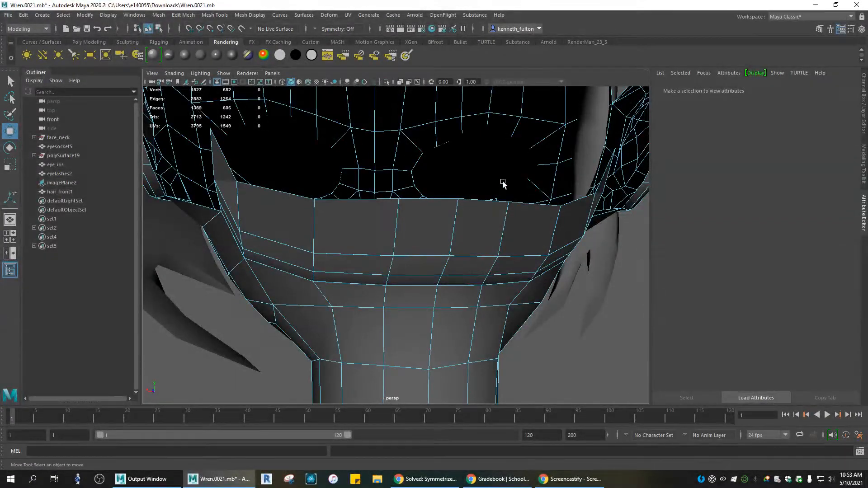
left_click_drag(503, 183, 370, 235, "alt")
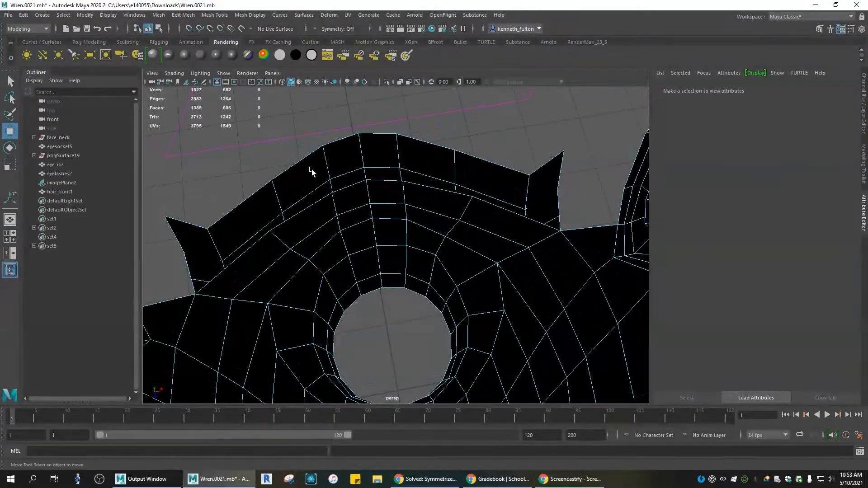
right_click_drag(311, 169, 285, 153)
left_click(164, 217)
left_click(210, 230, "shift")
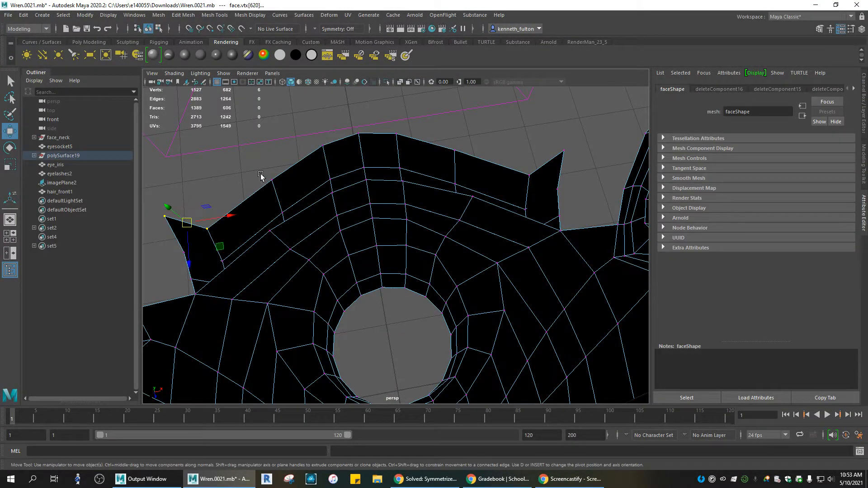
left_click_drag(275, 182, 276, 182, "shift")
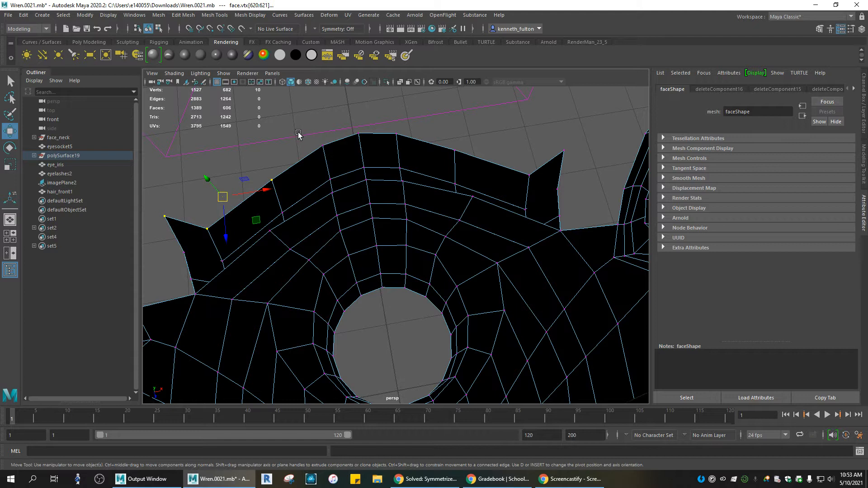
left_click_drag(298, 135, 459, 156, "shift")
left_click(525, 172, "shift")
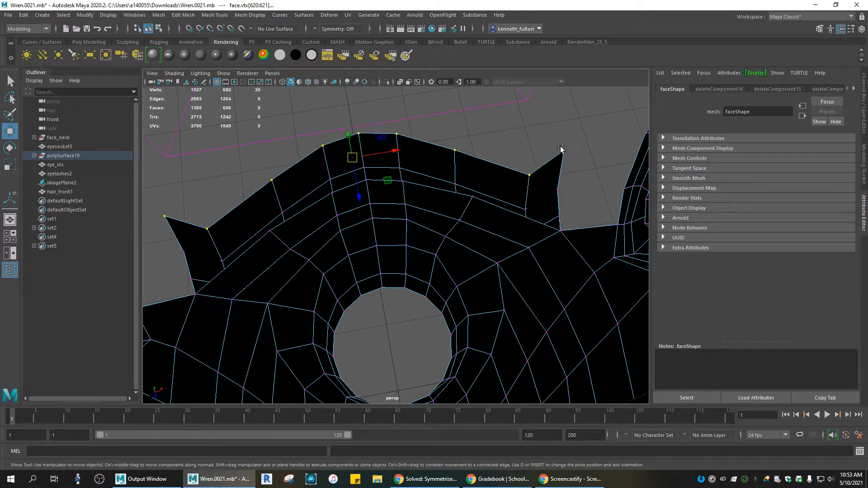
left_click_drag(560, 148, 570, 159, "shift")
left_click_drag(492, 219, 630, 176, "alt")
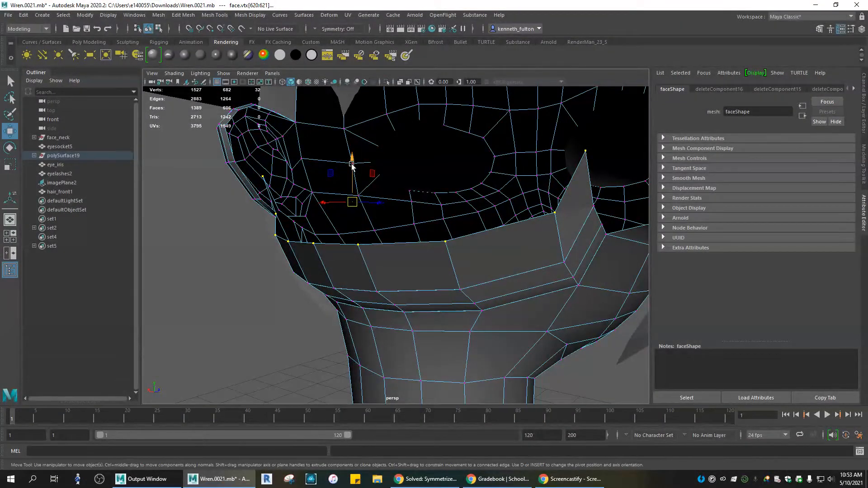
left_click_drag(352, 167, 352, 155)
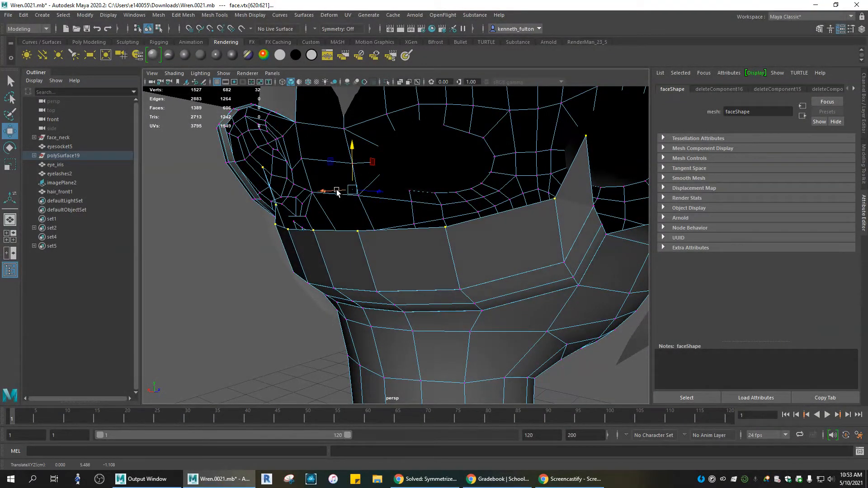
left_click_drag(339, 189, 341, 189)
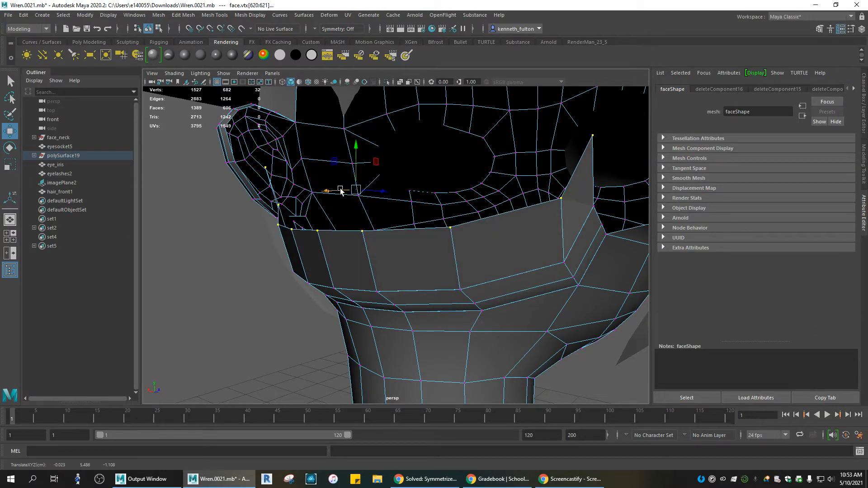
Step: Switch the head mesh to face selection and select the large face near the middle of the rim's upper row
left_click_drag(381, 231, 451, 224, "alt")
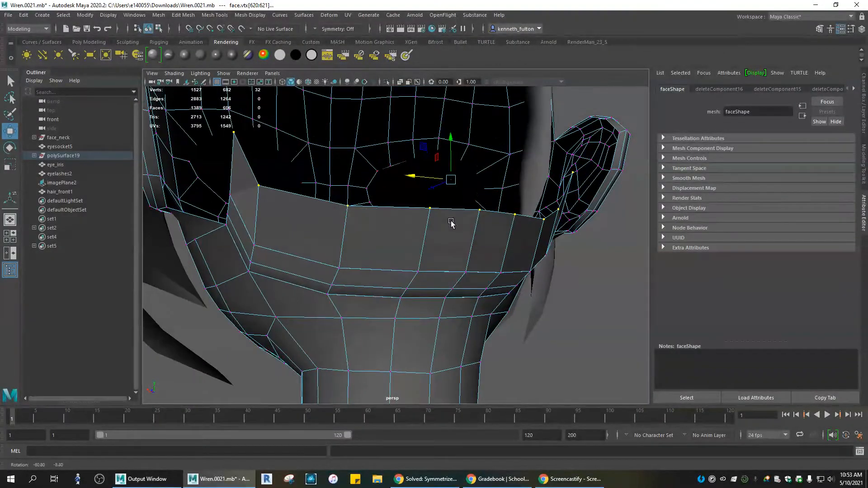
left_click(246, 190)
right_click_drag(248, 191, 259, 202)
right_click_drag(256, 202, 257, 223)
left_click(251, 196)
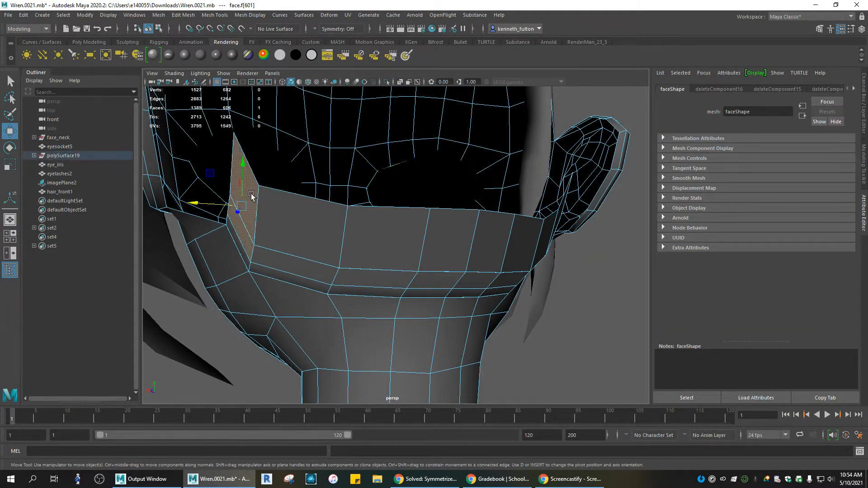
left_click(320, 217)
left_click(379, 219)
left_click(454, 228)
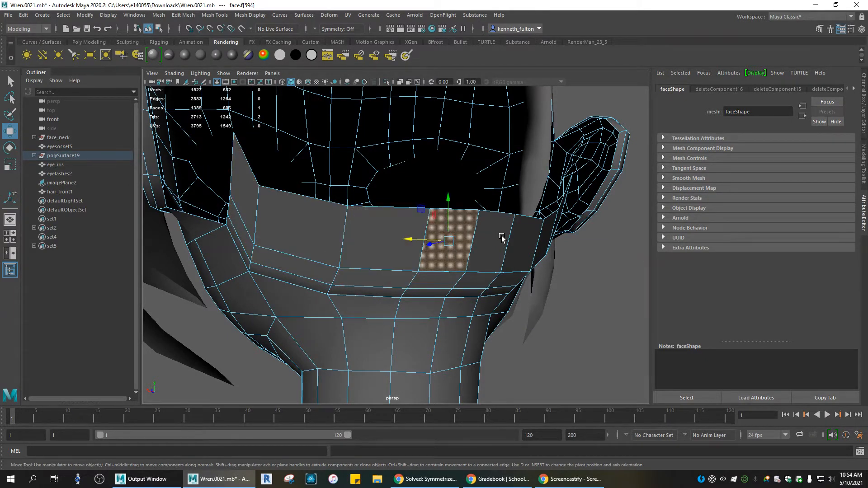
left_click(383, 243)
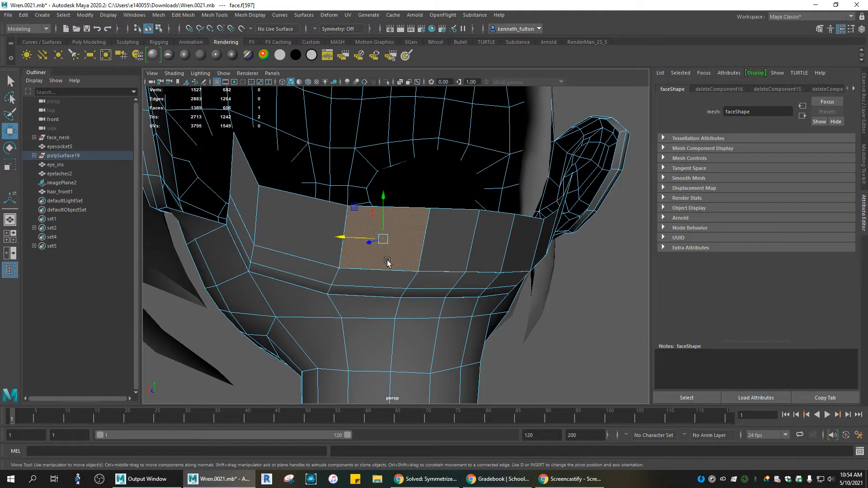
Step: Add the neighbouring upper-row rim faces to the selection, from the pointed fold across the back toward the ear
left_click(324, 211, "shift")
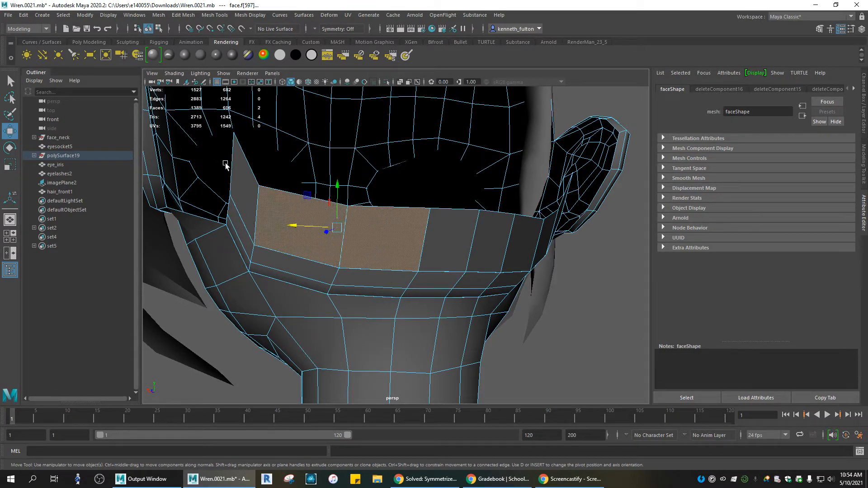
left_click(237, 150, "shift")
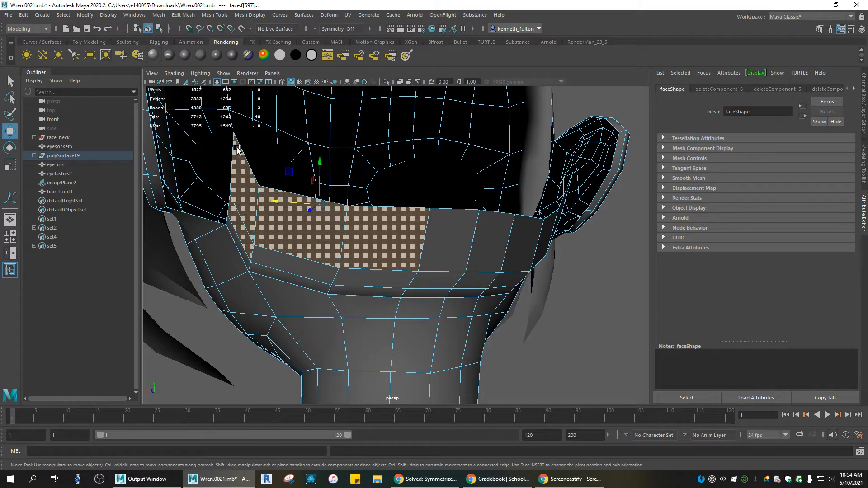
key("ctrl+z")
left_click(255, 186, "shift")
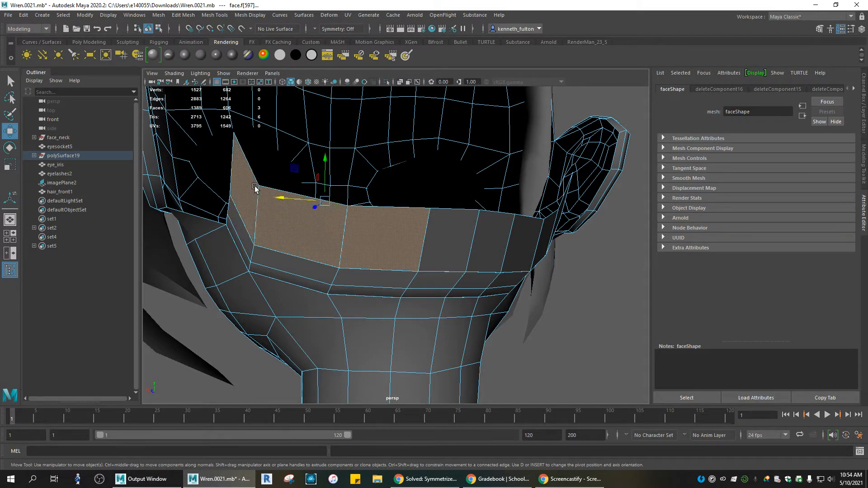
left_click(475, 218, "shift")
left_click(507, 219, "shift")
left_click(539, 223, "shift")
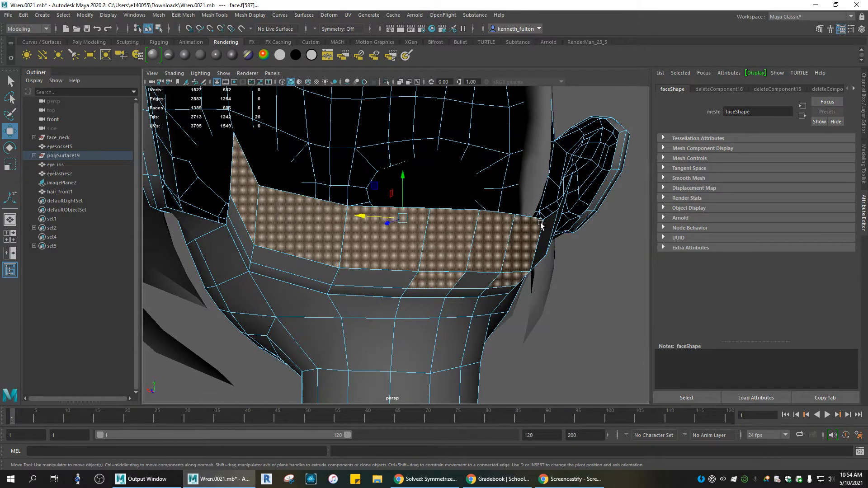
Step: Extend the selection with the upper-row faces on the rim's other side, up to the face at its pointed tip
left_click_drag(532, 251, 437, 252, "alt")
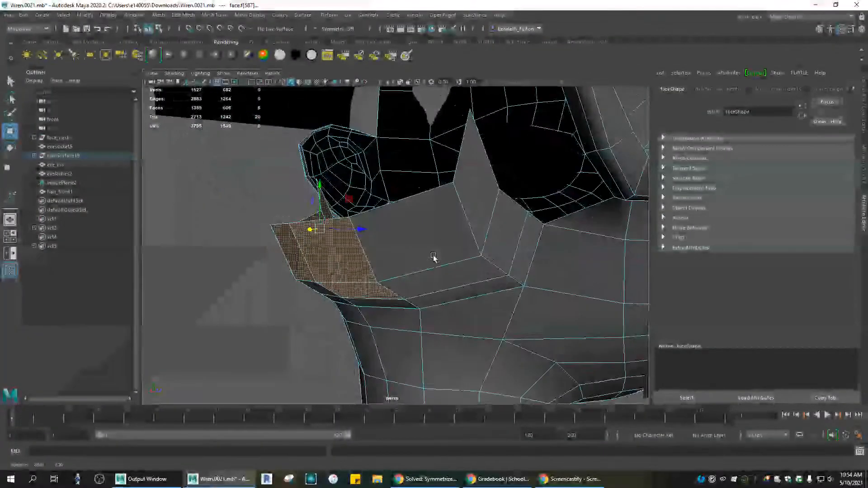
left_click(451, 194, "shift")
left_click(470, 132, "shift")
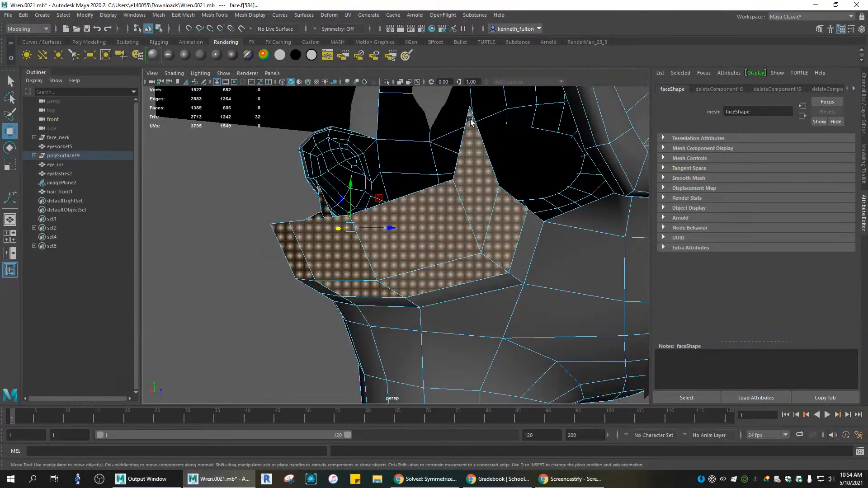
left_click(524, 222, "shift")
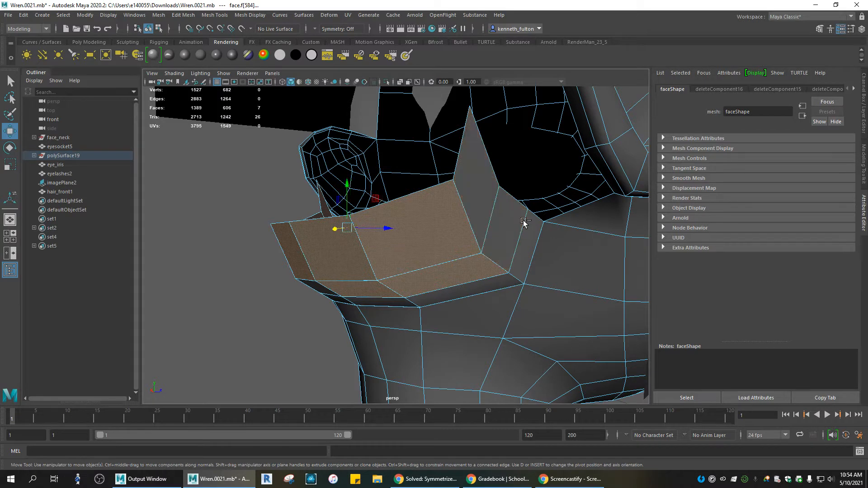
left_click(464, 171, "shift")
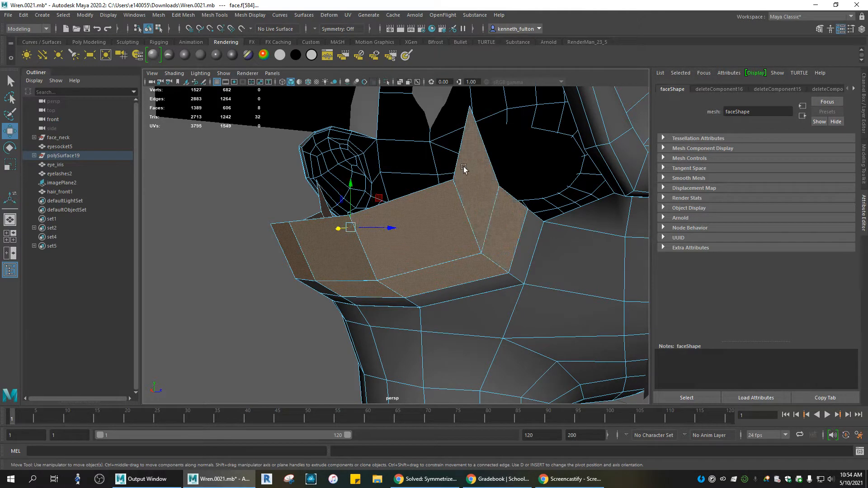
left_click(467, 131, "shift")
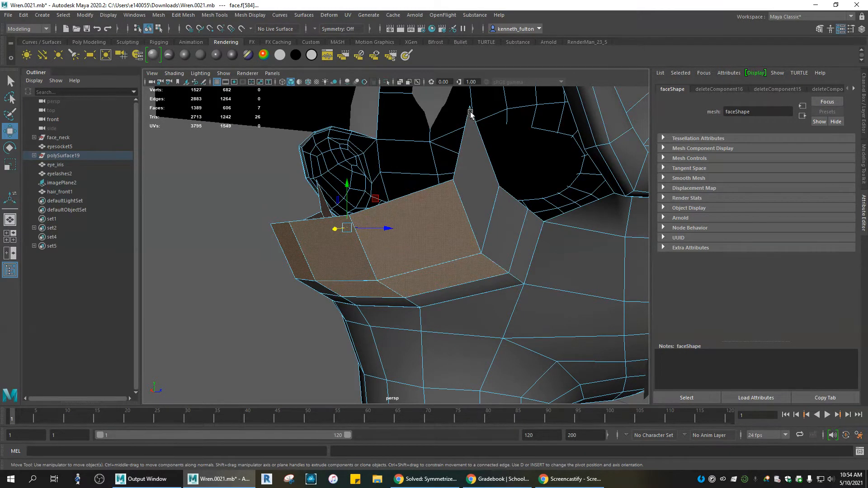
left_click(470, 114, "shift")
left_click(470, 116, "shift")
left_click(471, 122, "shift")
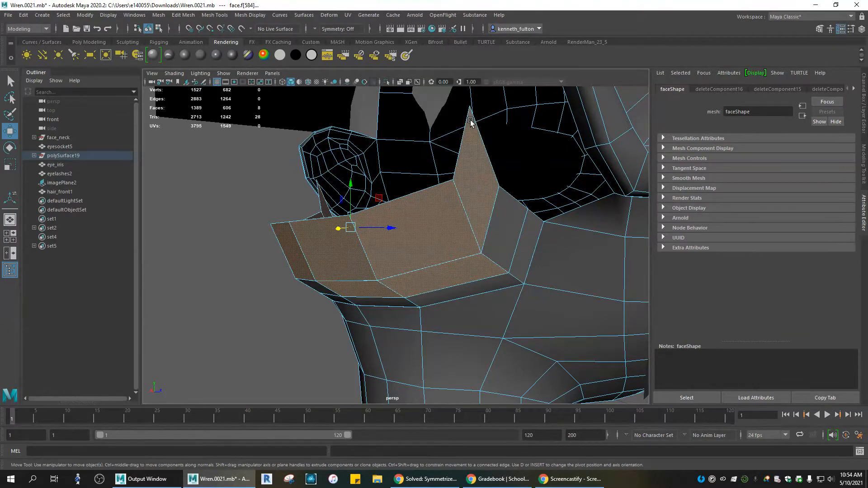
Step: Remove the narrow strip face below the large upper-row face from the selection, keeping the large face and the pointed face selected
left_click(453, 276, "shift")
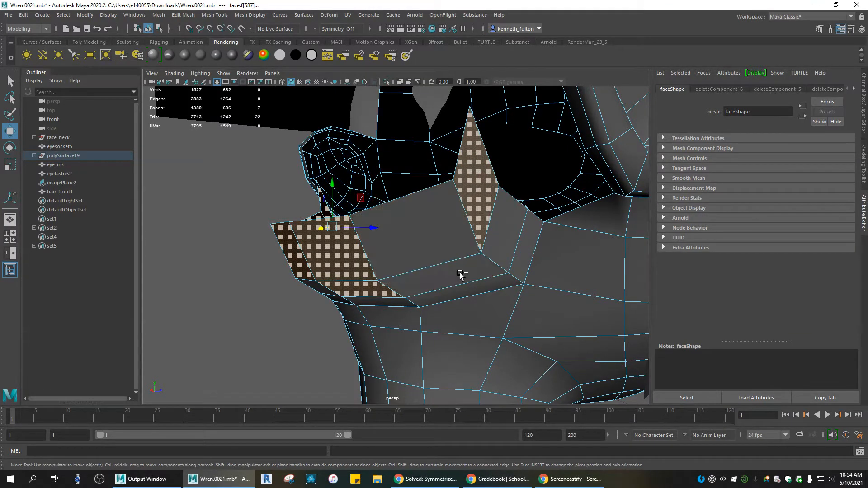
left_click(450, 186, "shift")
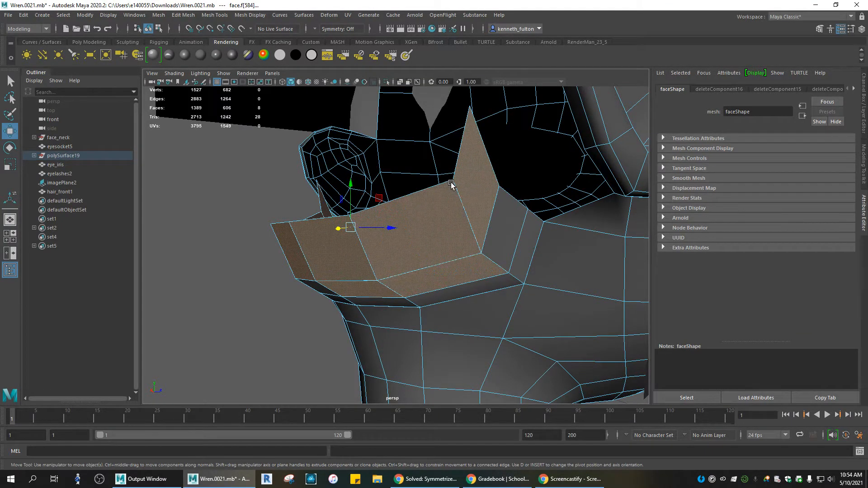
left_click(455, 280, "shift")
left_click(355, 221, "shift")
left_click(436, 287, "shift")
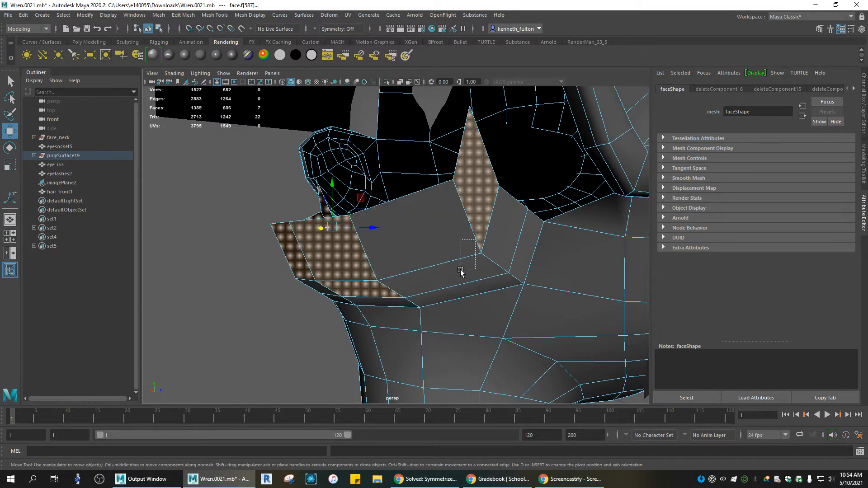
left_click_drag(475, 240, 473, 251, "shift")
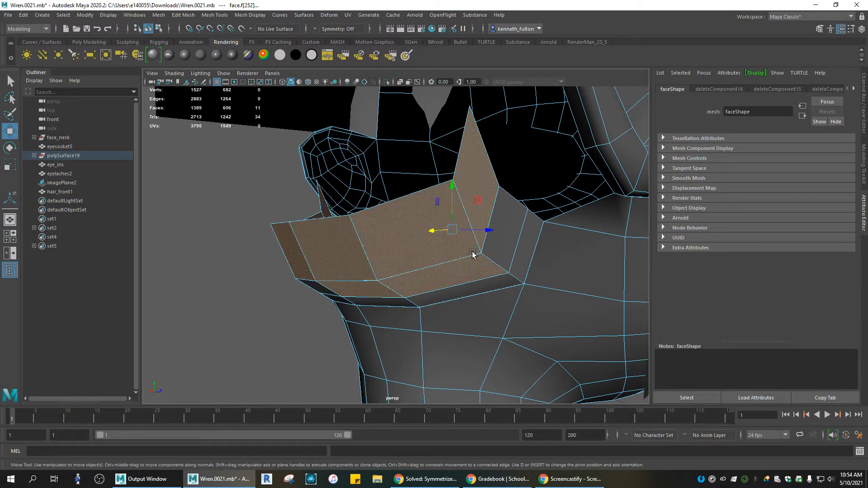
left_click(456, 272, "shift")
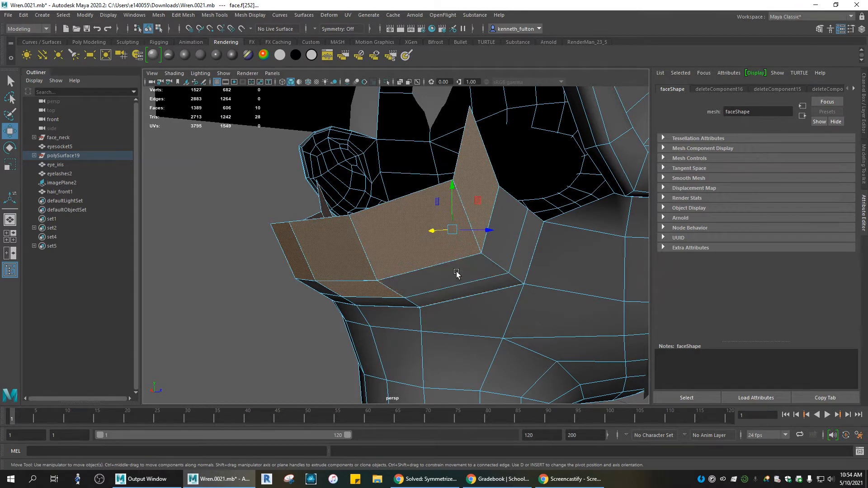
left_click(414, 296, "shift")
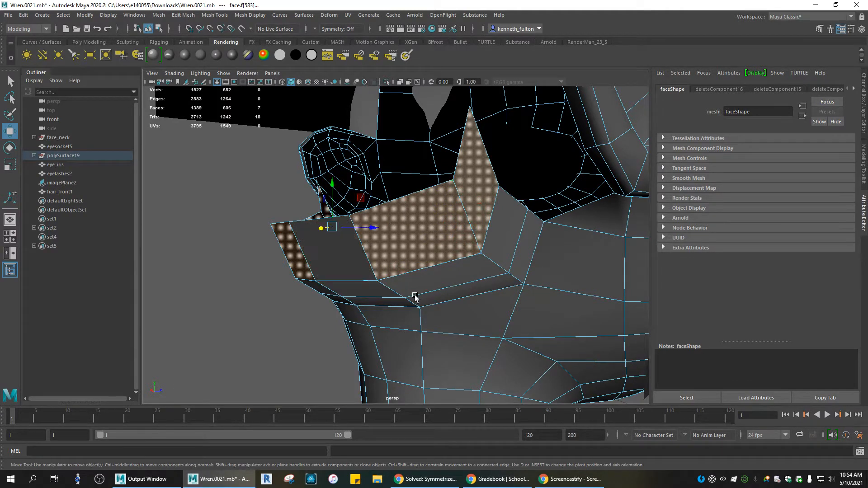
Step: Restore the missing upper-row faces toward the ear and deselect the remaining lower-strip faces, leaving only the rim's complete upper row selected
left_click(348, 222, "shift")
left_click(344, 221, "shift")
left_click(344, 221, "shift")
left_click(293, 226, "shift")
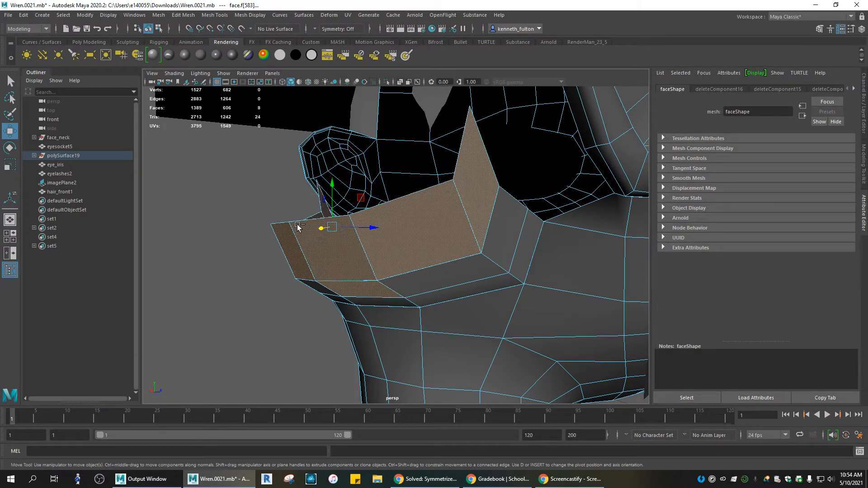
left_click(337, 289, "shift")
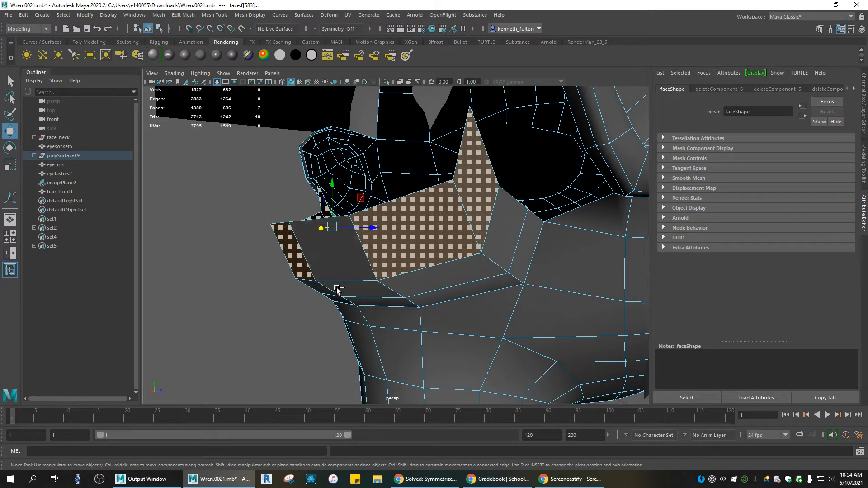
left_click(295, 226, "shift")
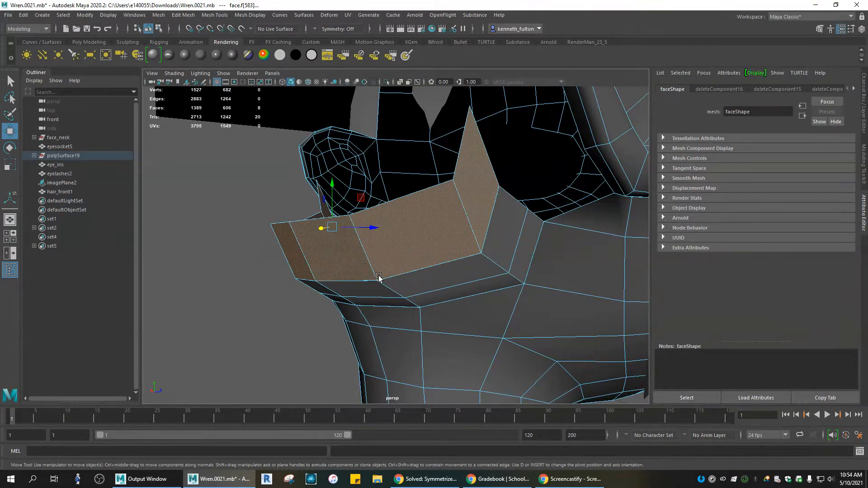
left_click_drag(378, 277, 471, 262, "alt")
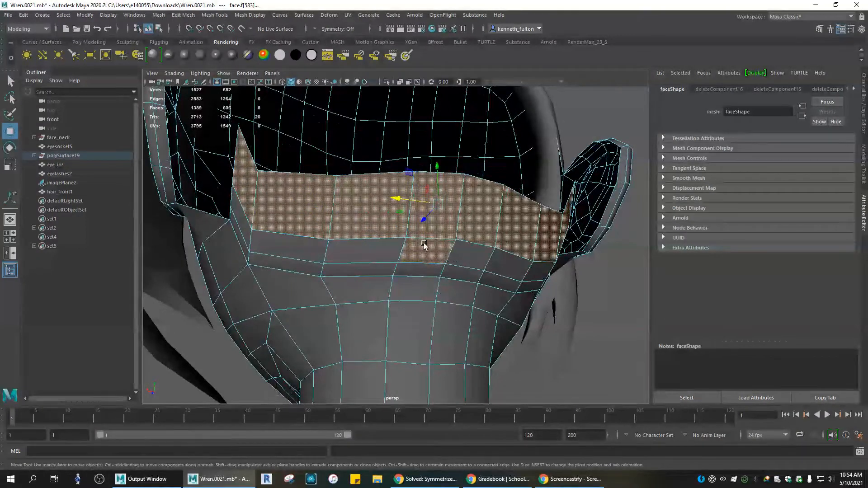
left_click(405, 259, "ctrl")
left_click(417, 177, "shift")
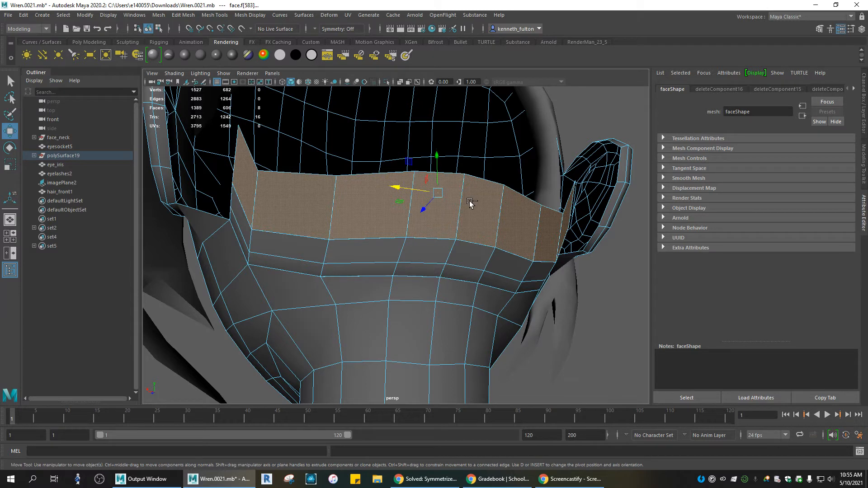
Step: Extrude the selected upper-row faces, try shifting the extrusion, and undo the trial moves
key("ctrl+e")
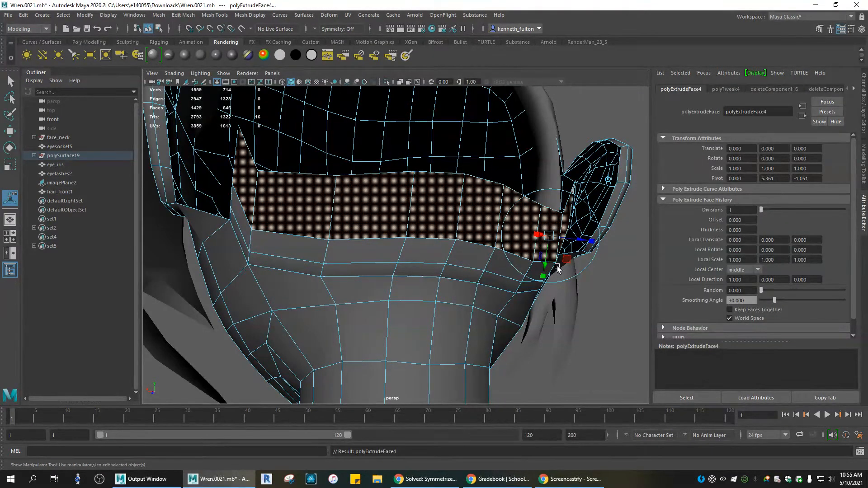
left_click_drag(547, 264, 594, 252)
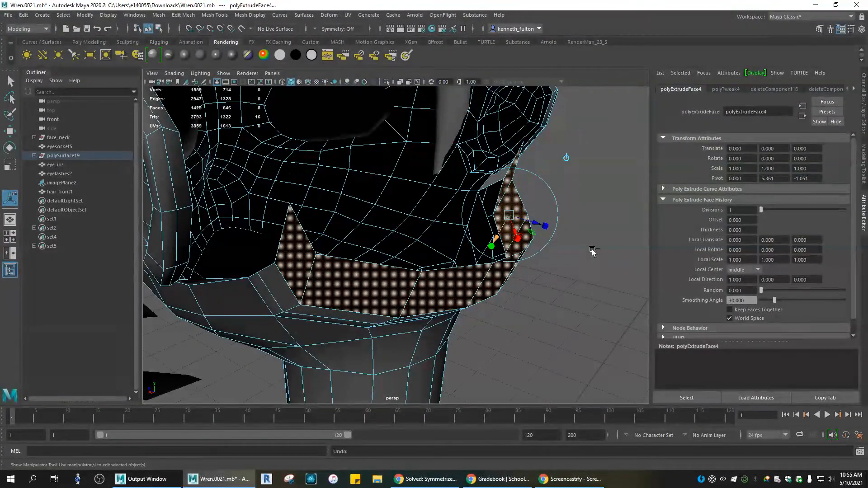
key("ctrl+z")
left_click_drag(542, 231, 502, 217)
key("ctrl+z")
key("ctrl+z")
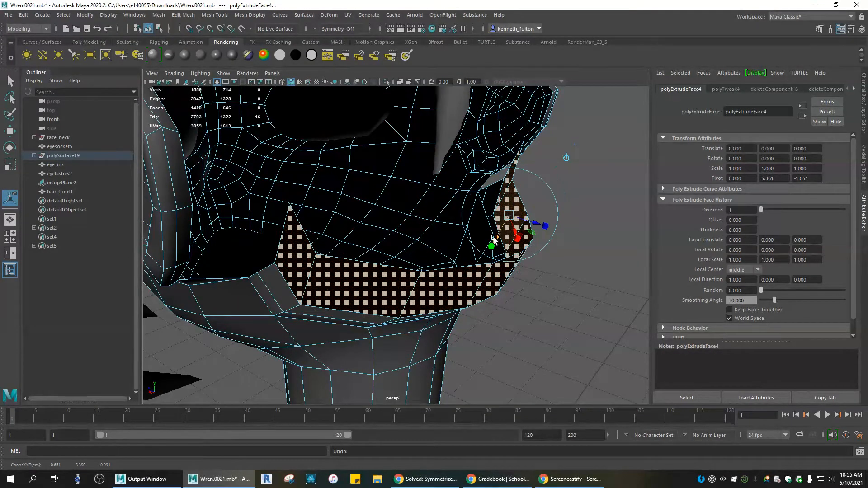
Step: Reselect the full row of extruded upper rim faces, including the pointed one, leaving out the lower-strip faces
left_click(373, 276)
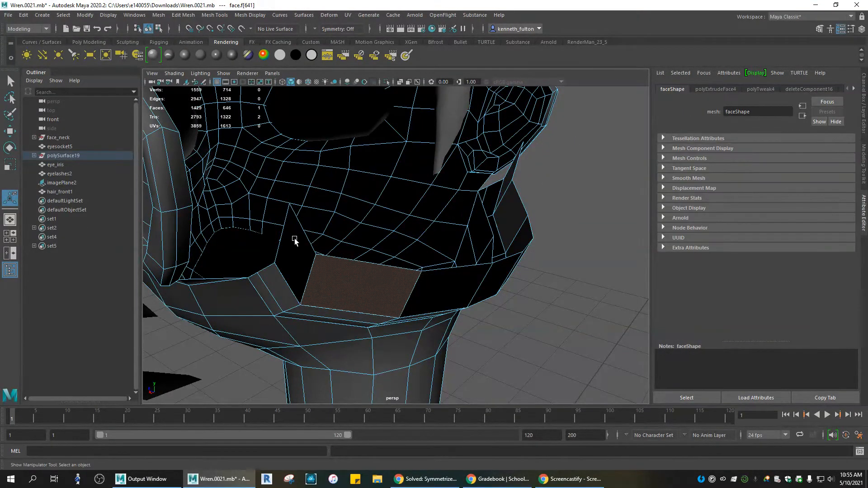
left_click_drag(499, 283, 457, 245, "alt")
left_click(247, 163, "shift")
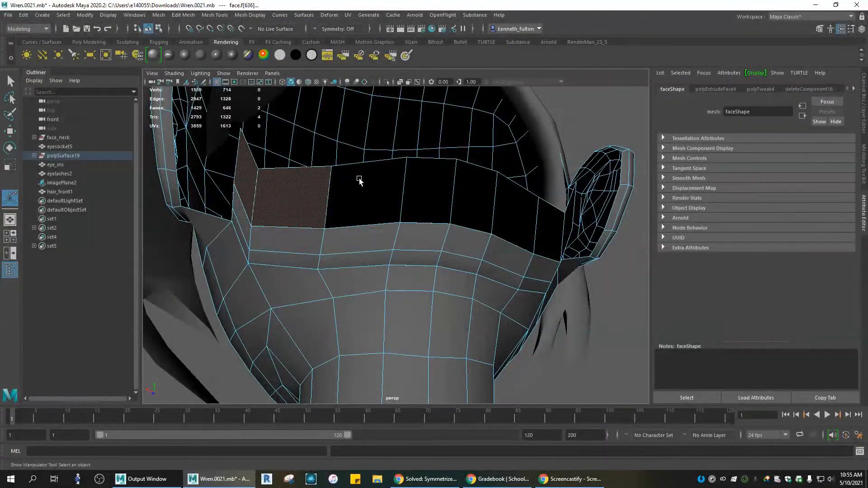
mouse_move(359, 181)
left_mouse_down("shift")
mouse_move(481, 190)
mouse_move(569, 222)
mouse_move(520, 218)
mouse_move(484, 242)
left_mouse_up("shift")
left_click(495, 238, "ctrl")
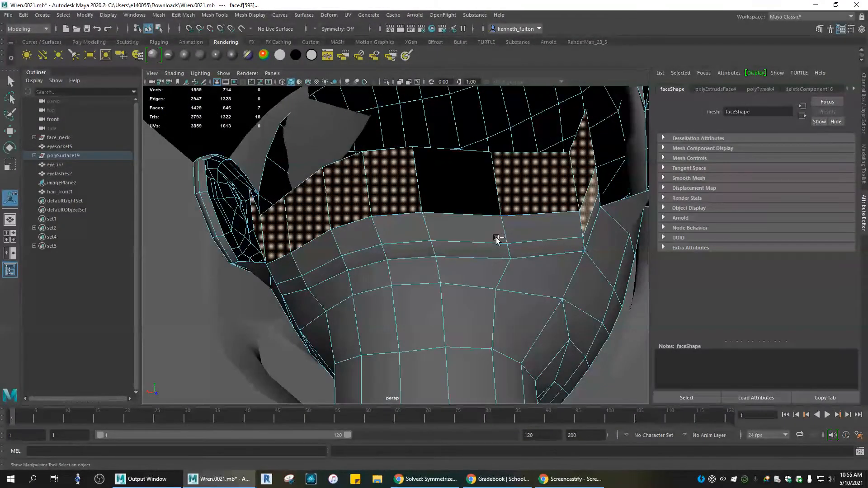
left_click(585, 224, "ctrl")
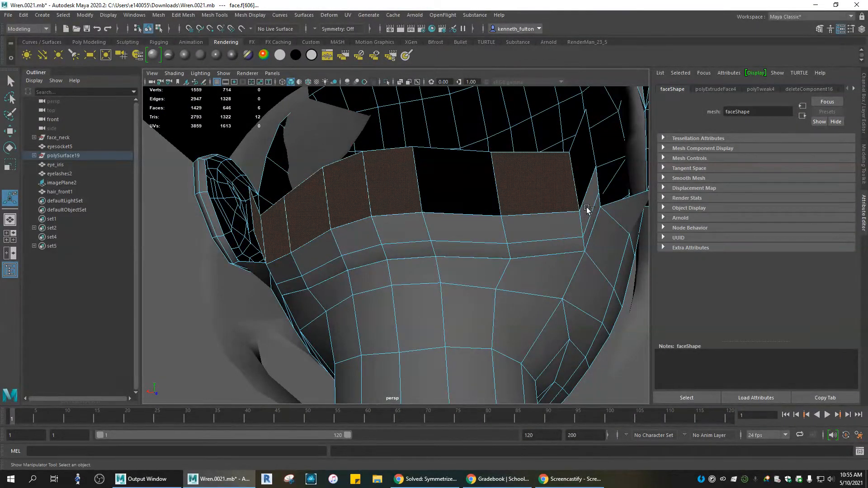
left_click(587, 119, "shift")
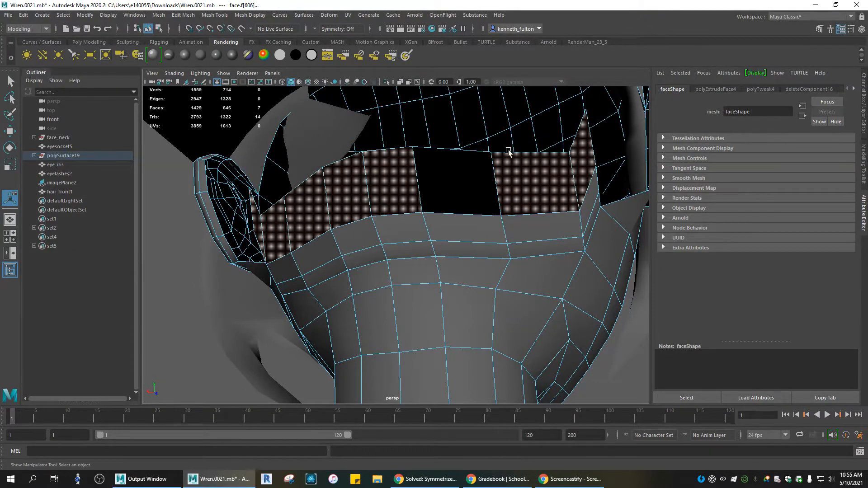
left_click(489, 156, "shift")
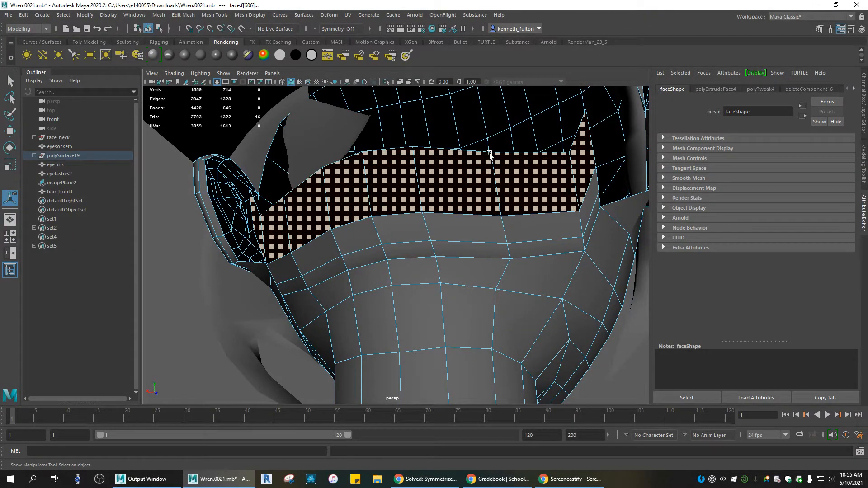
Step: Reverse the normals of the selected rim faces using Selected faces, then extract and Reverse user normals
left_click(250, 15)
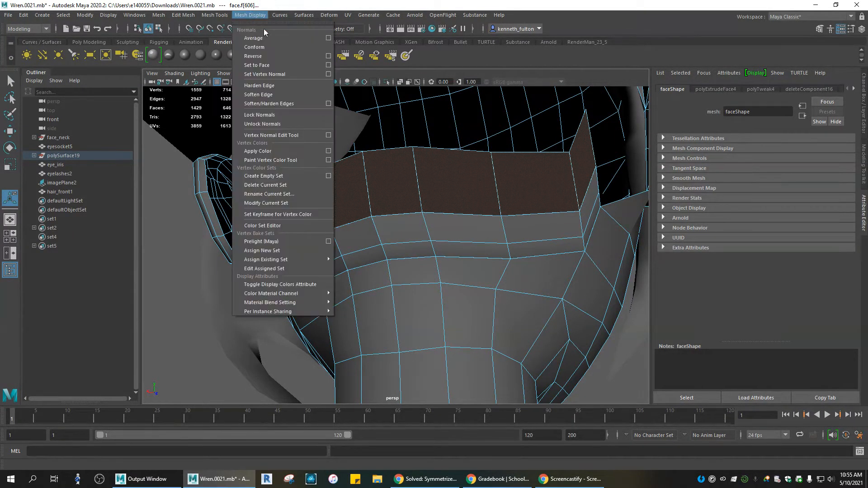
left_click(328, 56)
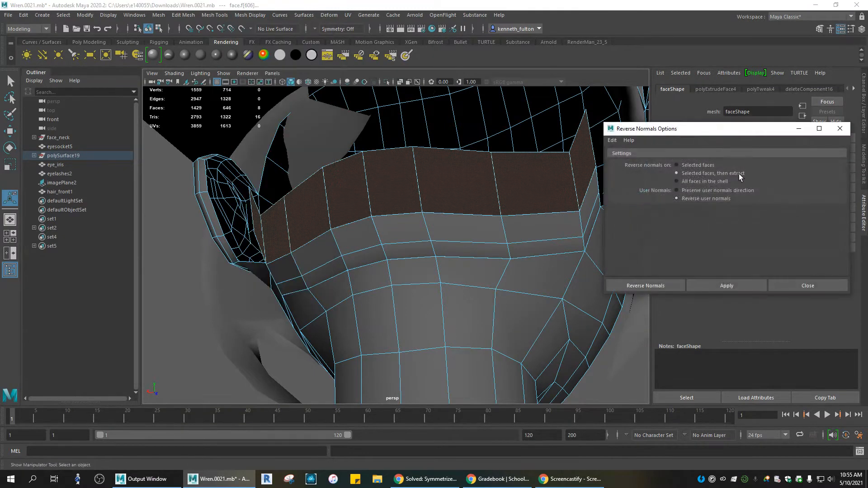
left_click(733, 285)
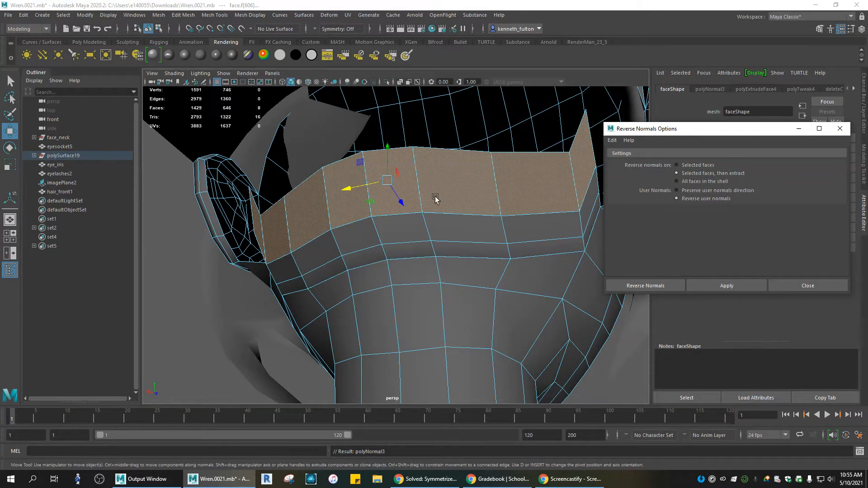
left_click(800, 285)
Step: Try raising the extracted rim faces and adding neighbouring faces to the selection, and undo both changes
left_click_drag(386, 149, 388, 113)
left_click_drag(496, 208, 534, 229, "shift")
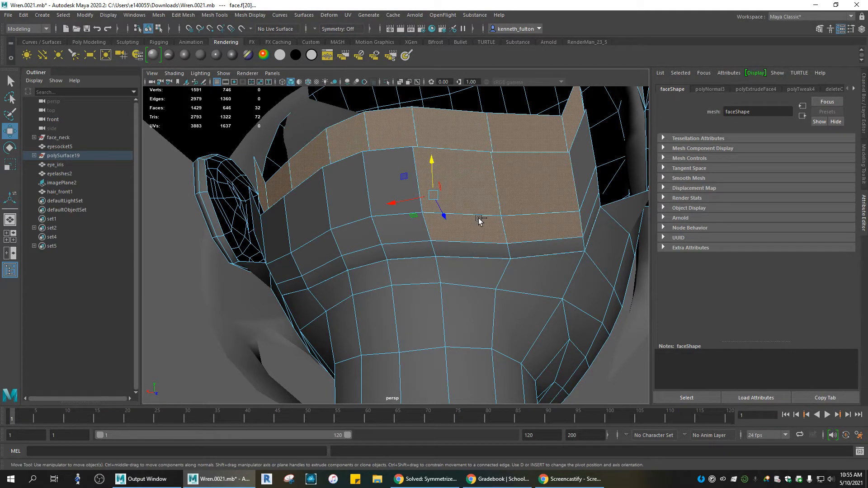
scroll(499, 232, "up", 6)
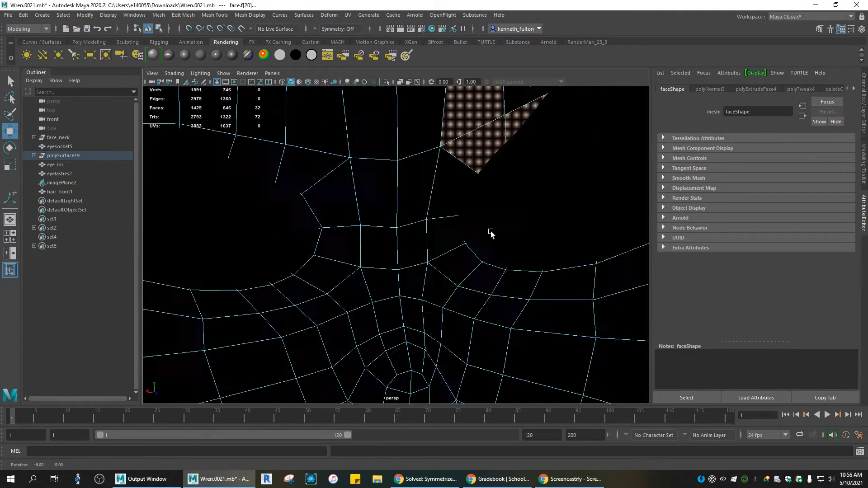
scroll(500, 236, "down", 6)
left_click_drag(501, 235, 540, 246, "alt")
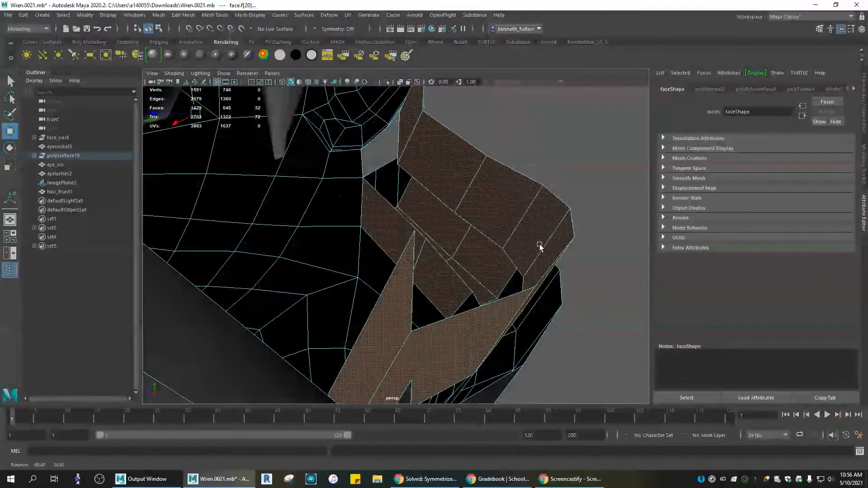
key("ctrl+z")
key("ctrl+z")
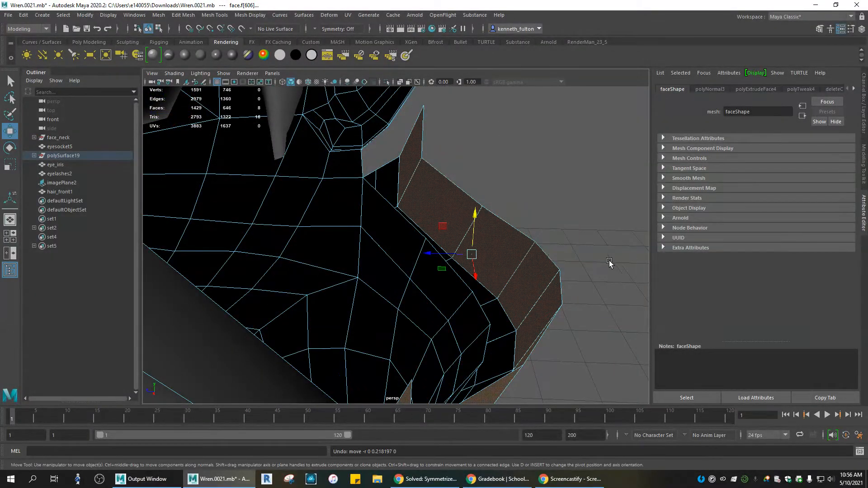
Step: Try extruding the upper rim faces again and pulling them upward, undo it, and clear the selection
left_click_drag(556, 251, 520, 237, "alt")
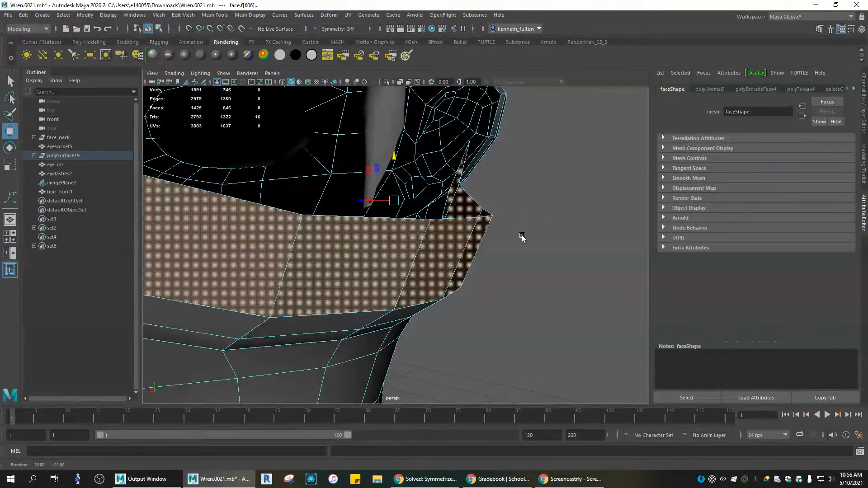
key("ctrl+e")
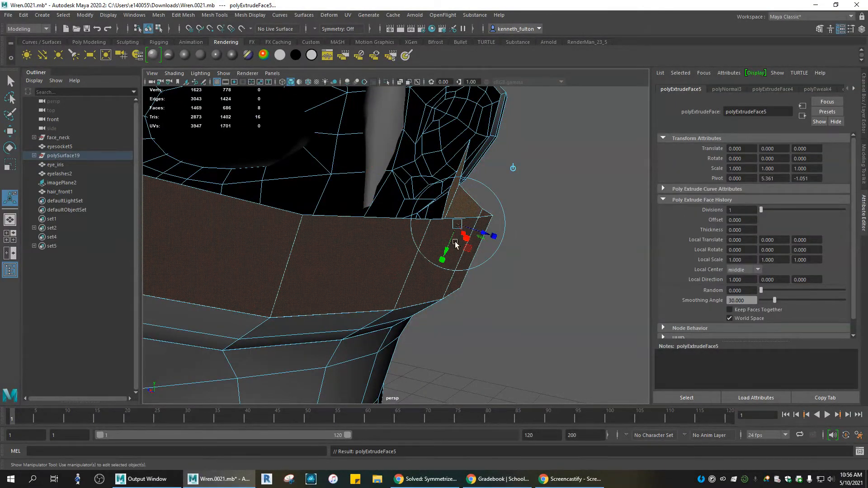
left_click_drag(447, 249, 460, 216)
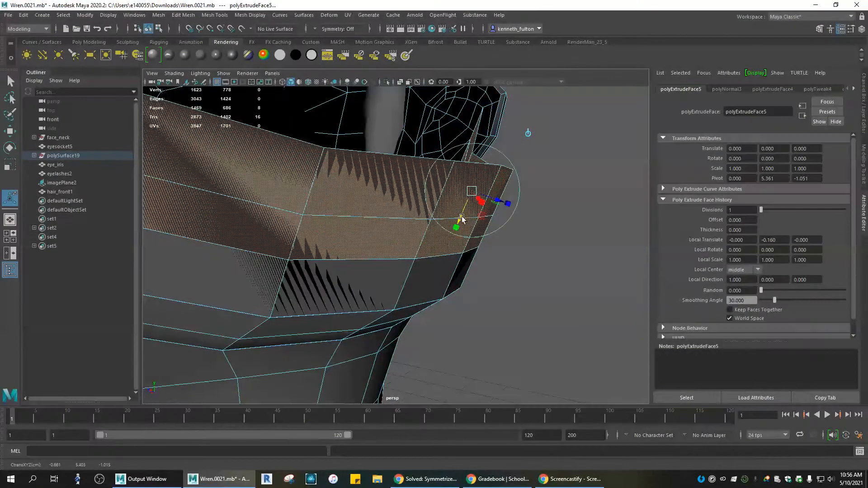
left_click(384, 254)
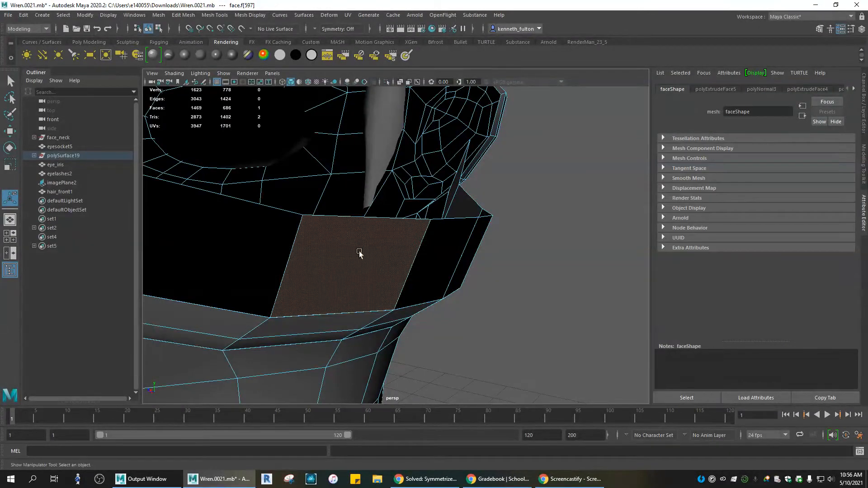
key("ctrl+z")
key("ctrl+z")
key("ctrl+z")
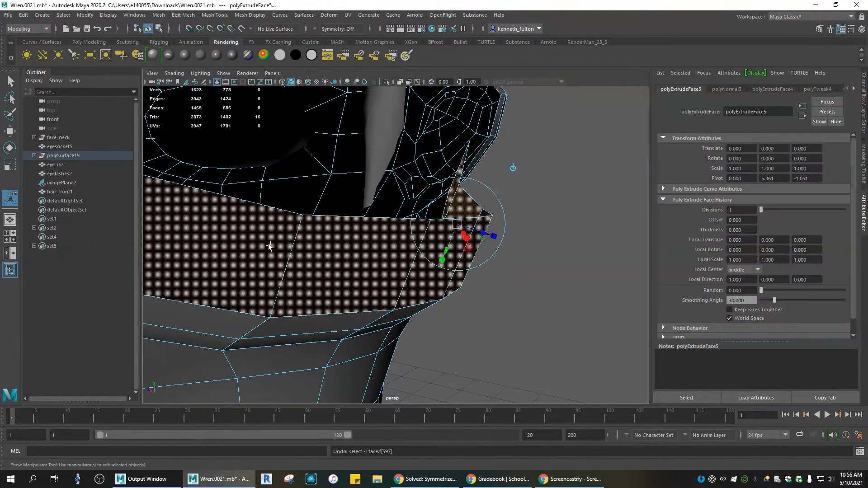
left_click(520, 267)
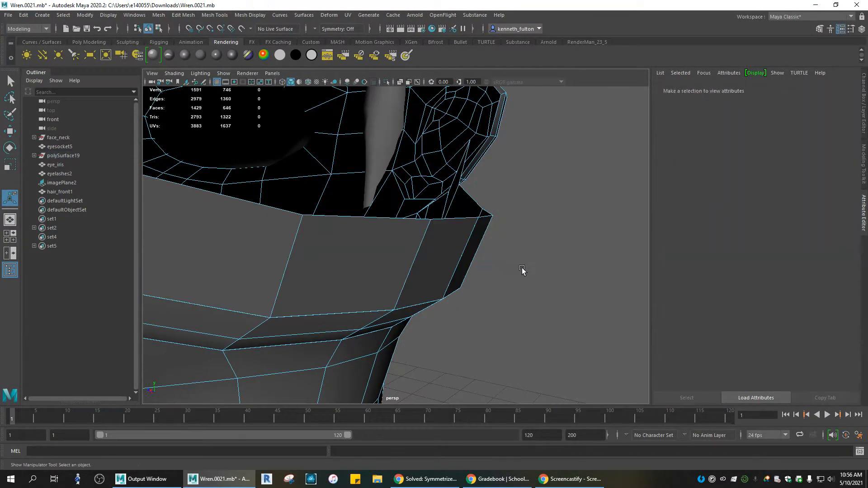
Step: Select the first border edges of the upper rim, starting at the pointed face beside one ear
left_click_drag(537, 286, 467, 251, "alt")
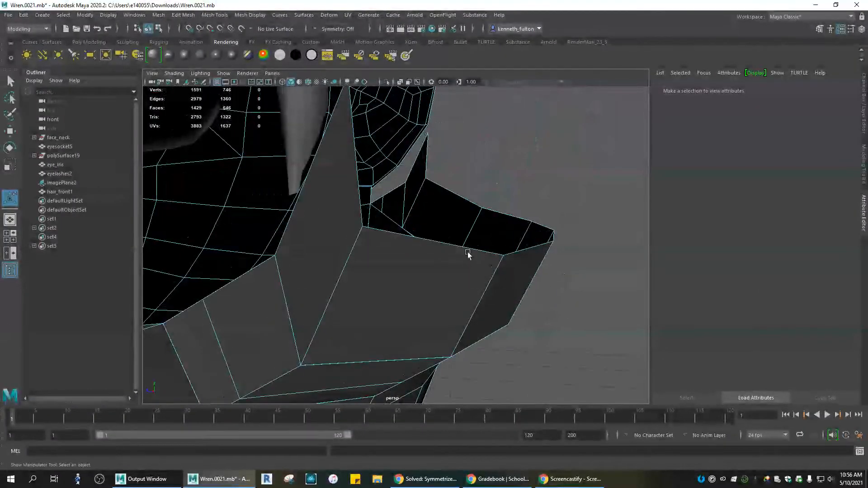
left_click(358, 183)
right_click_drag(357, 183, 356, 162)
left_click(361, 185)
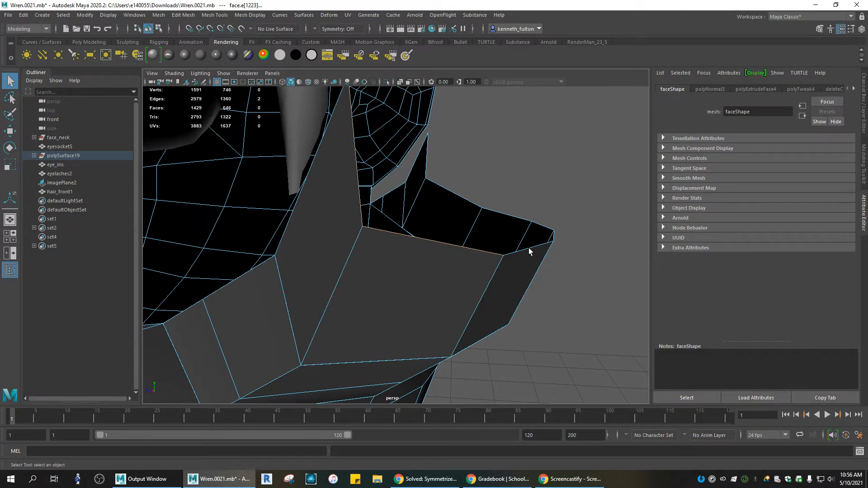
left_click_drag(580, 254, 511, 251, "alt")
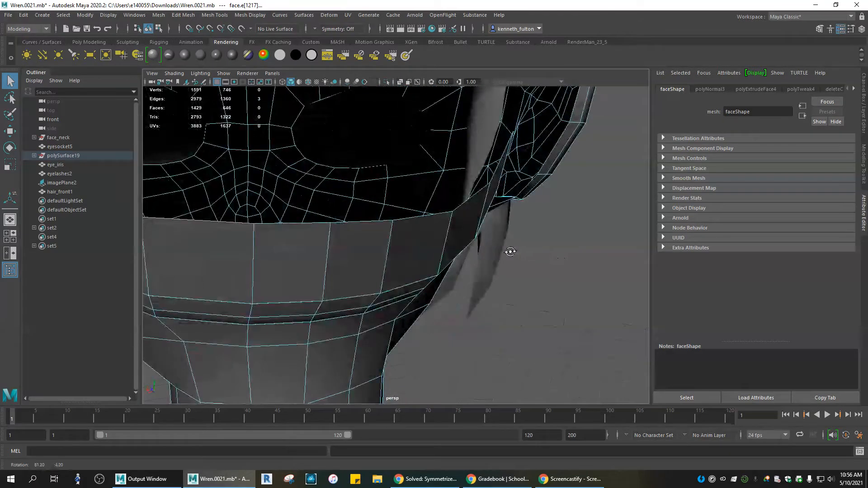
Step: Add the remaining top border edges around the back of the head to the selection, keeping the hair mesh out
left_click(306, 224, "shift")
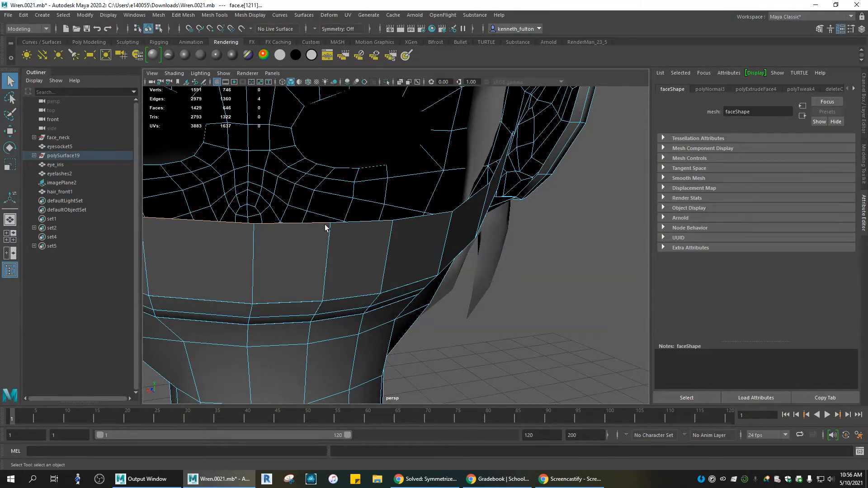
left_click(371, 222, "shift")
left_click(417, 217, "shift")
left_click(511, 204)
key("ctrl+z")
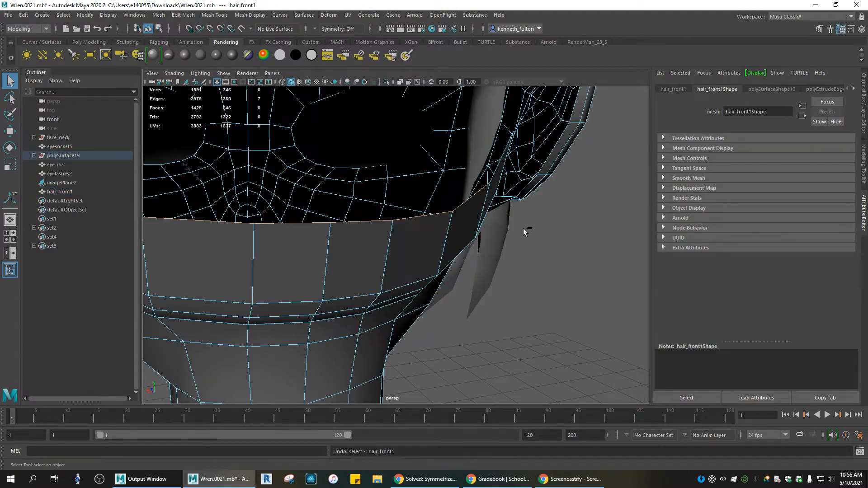
left_click_drag(543, 218, 492, 213, "alt")
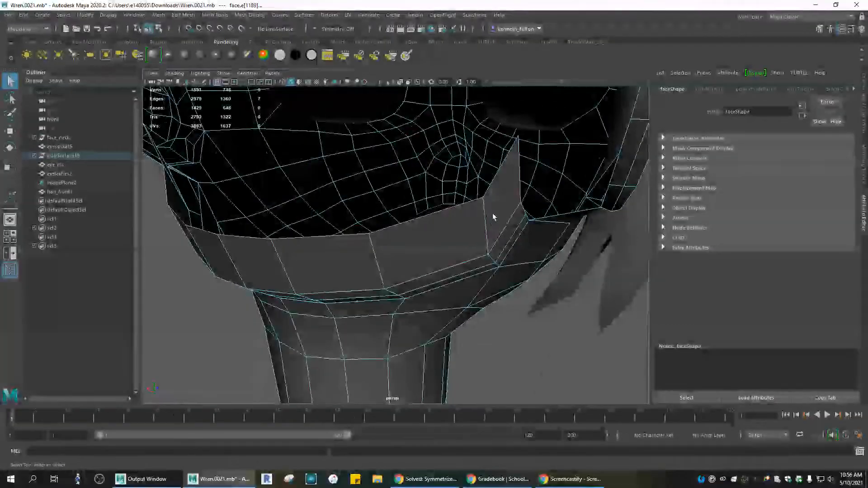
left_click(477, 199, "shift")
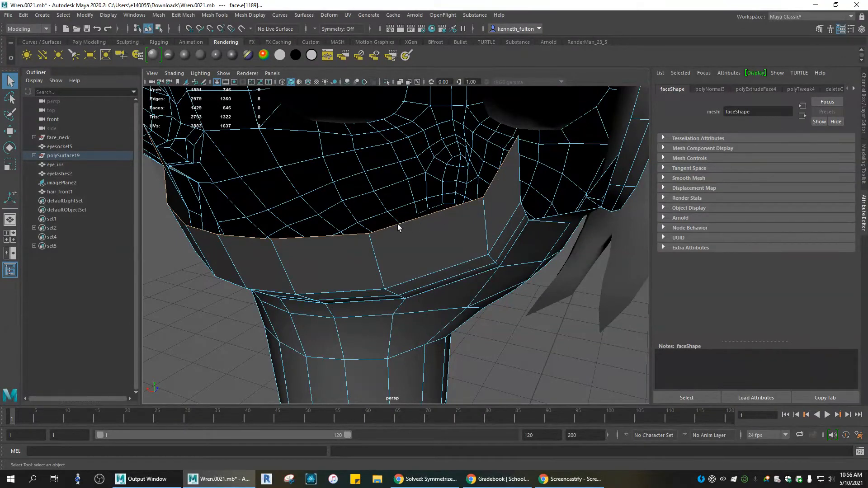
left_click_drag(376, 238, 470, 256, "alt")
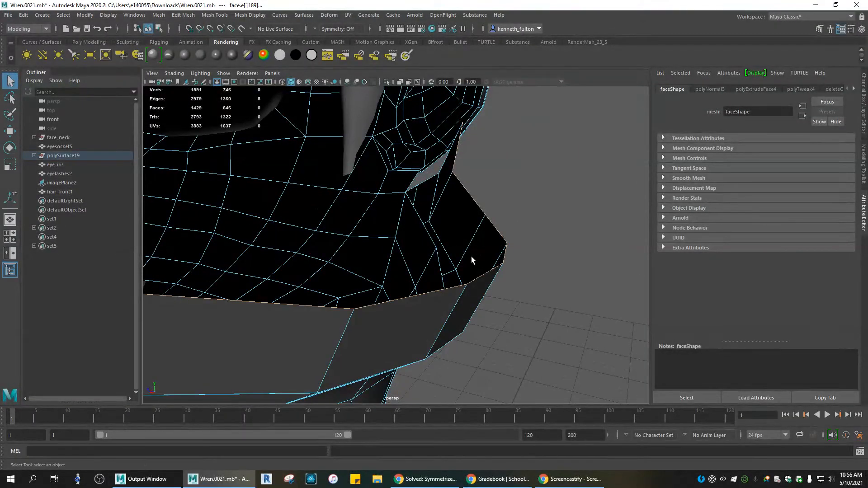
Step: Extrude the selected rim edges with Keep Faces Together on and move them about 0.136 straight up
key("ctrl+e")
left_click_drag(480, 177, 505, 140)
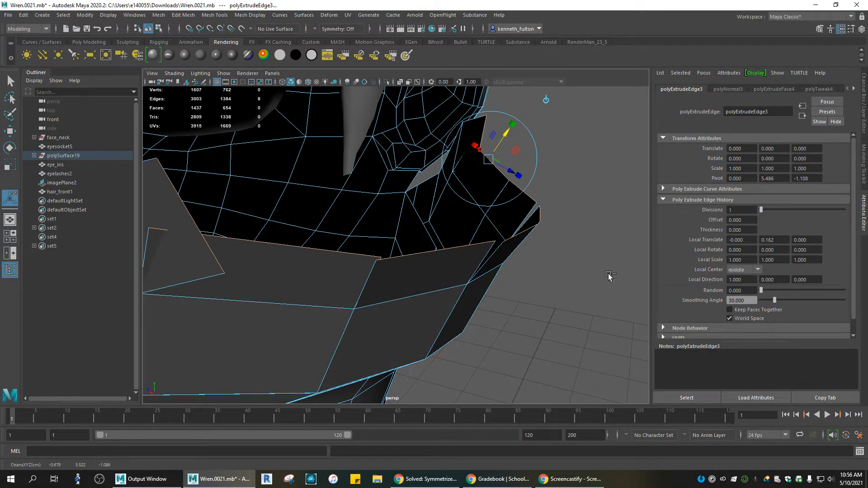
key("ctrl+z")
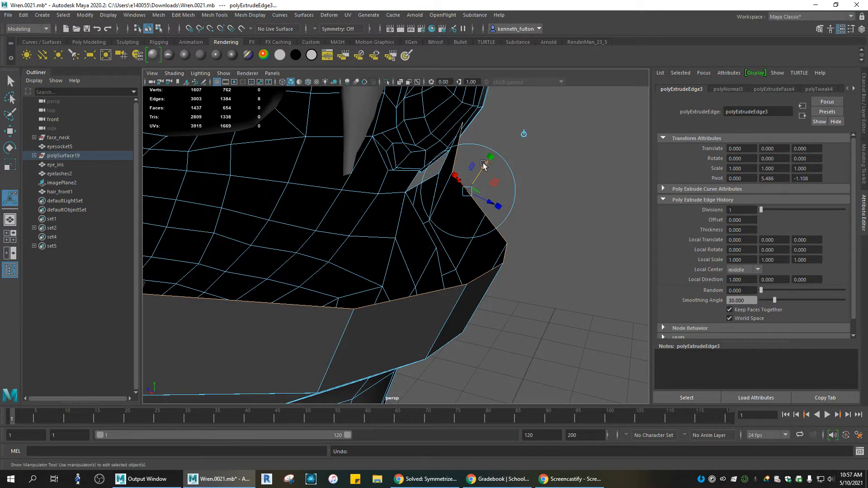
left_click_drag(482, 171, 530, 135)
key("ctrl+z")
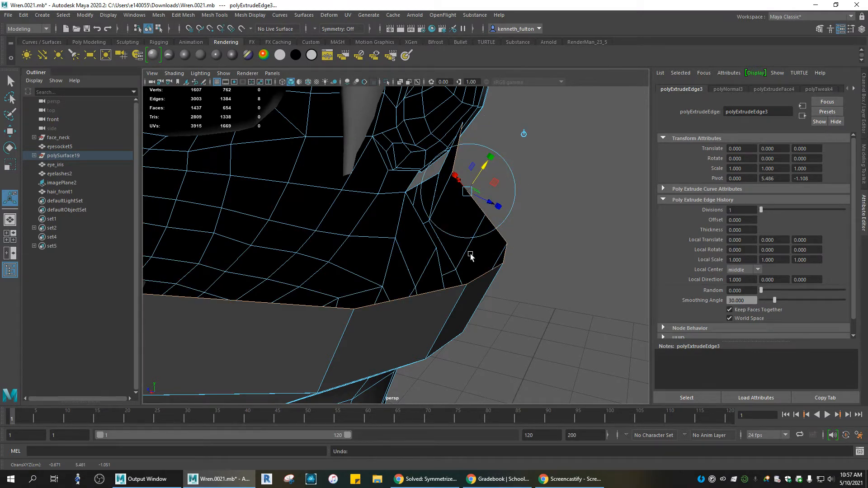
key("w")
left_click_drag(431, 164, 432, 117)
Step: Try deleting the short vertical edge where the new strip meets the pointed face, and undo it
left_click_drag(506, 186, 398, 212, "alt")
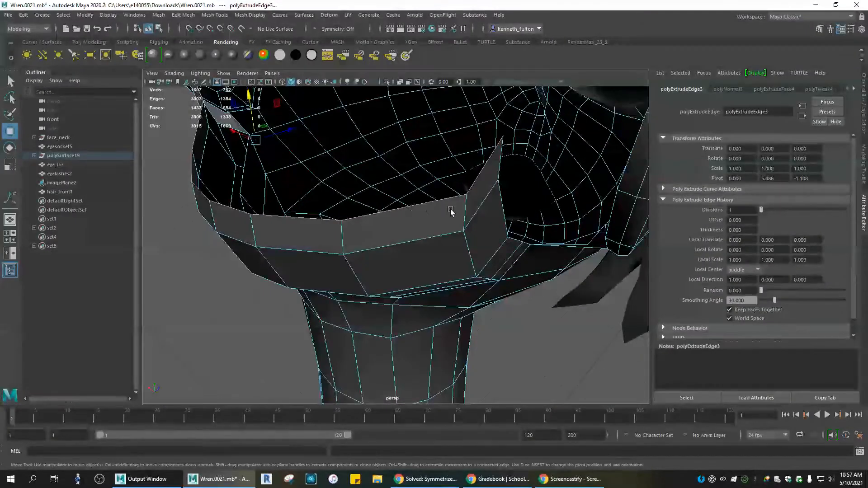
left_click(471, 213)
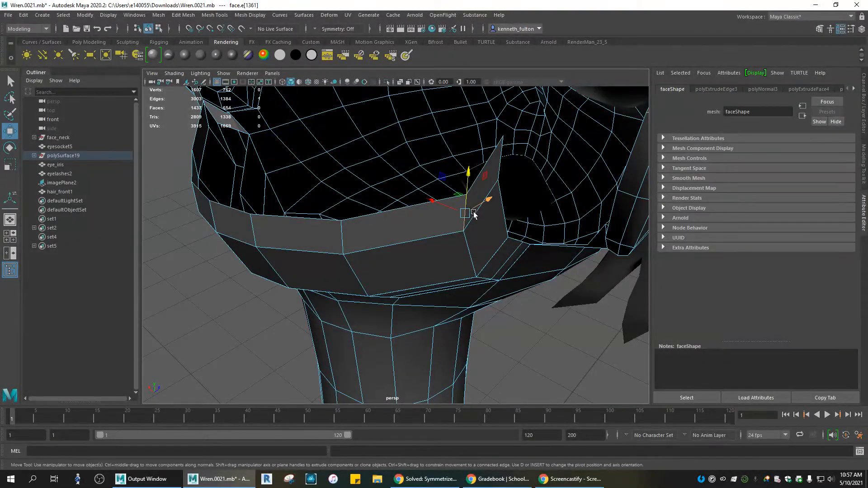
left_click(488, 235)
left_click(483, 220)
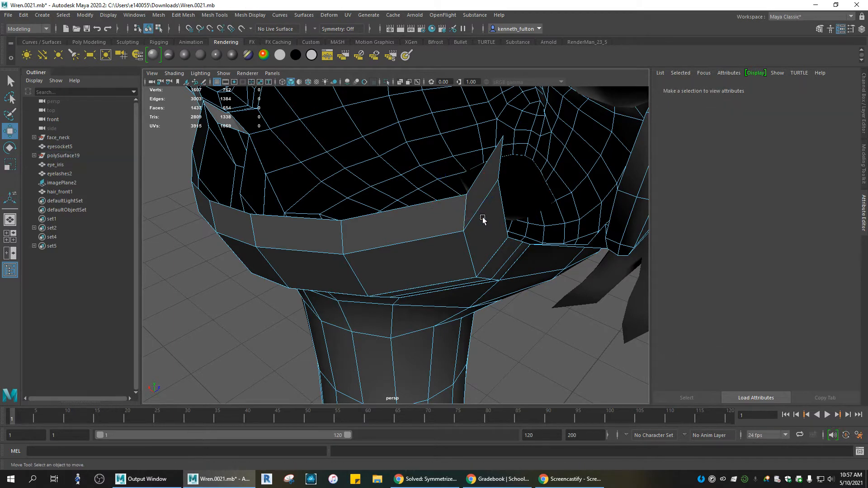
left_click(465, 209)
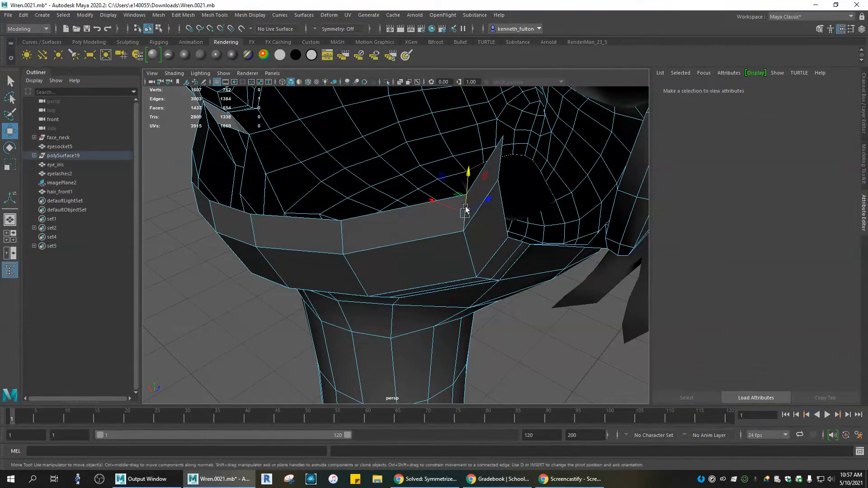
key("ctrl+z")
left_click(465, 209)
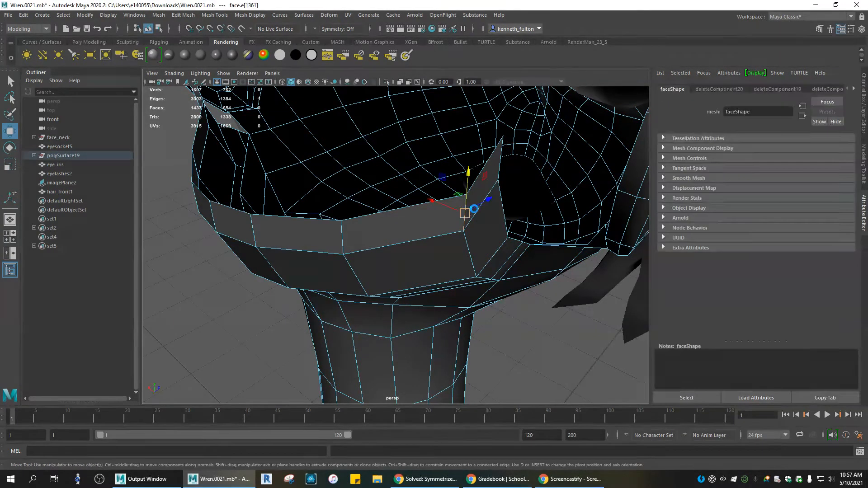
key("ctrl+z")
Step: Try deleting the matching short vertical edge at the opposite end of the new strip, working from inside the head
left_click_drag(498, 199, 333, 200, "alt")
left_click(303, 159)
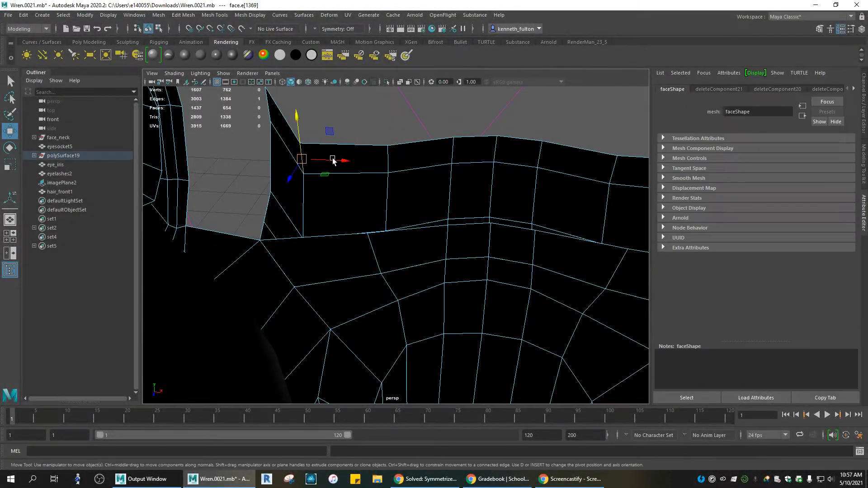
left_click(386, 163)
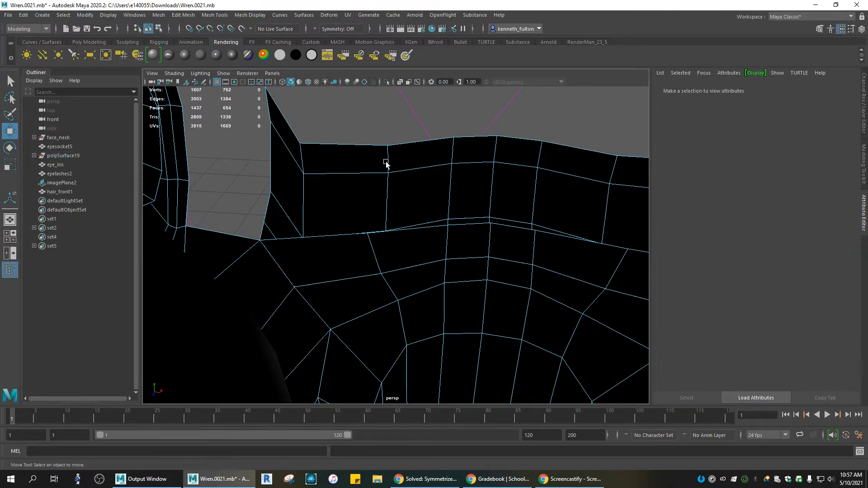
left_click(301, 158)
left_click(303, 158)
left_click_drag(423, 157, 513, 264, "alt")
scroll(527, 181, "down", 5)
Step: Undo the edge deletions and selections back to the extrusion, and redo the upward move of the rim edges
key("ctrl+z")
key("ctrl+z")
key("ctrl+z")
key("ctrl+z")
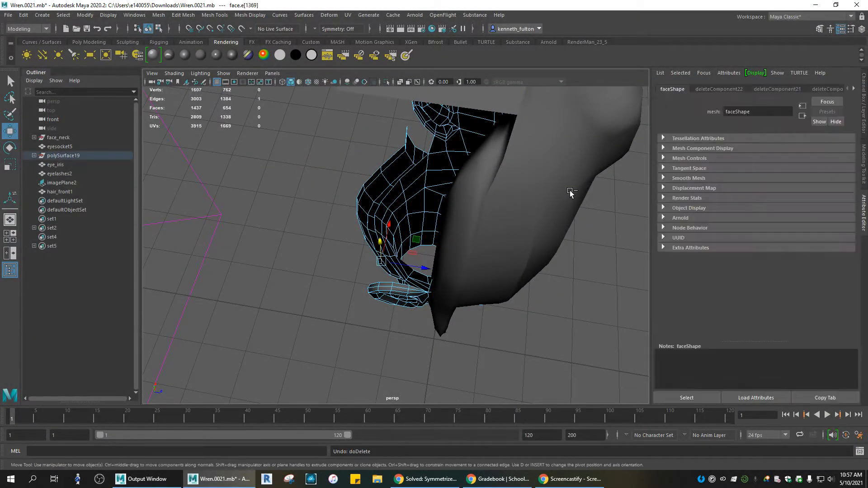
key("ctrl+z")
key("ctrl+z")
key("ctrl+z")
key("ctrl+z")
key("ctrl+z")
key("ctrl+z")
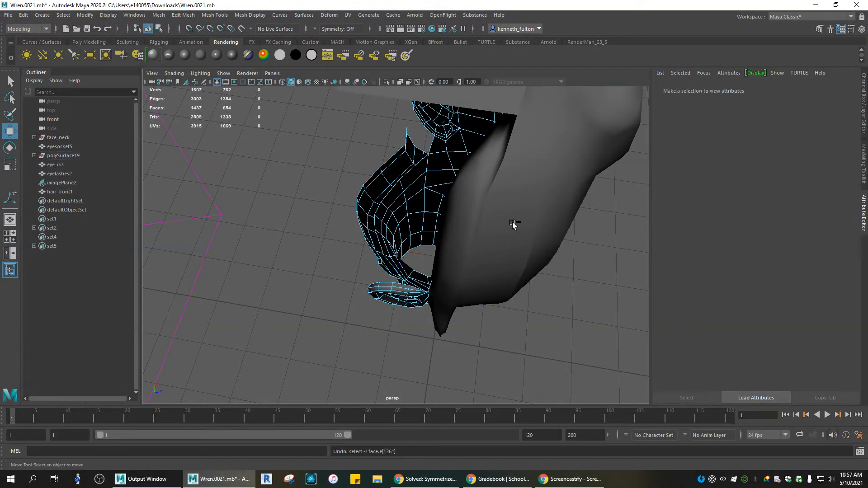
key("ctrl+z")
key("ctrl+z")
key("ctrl+z")
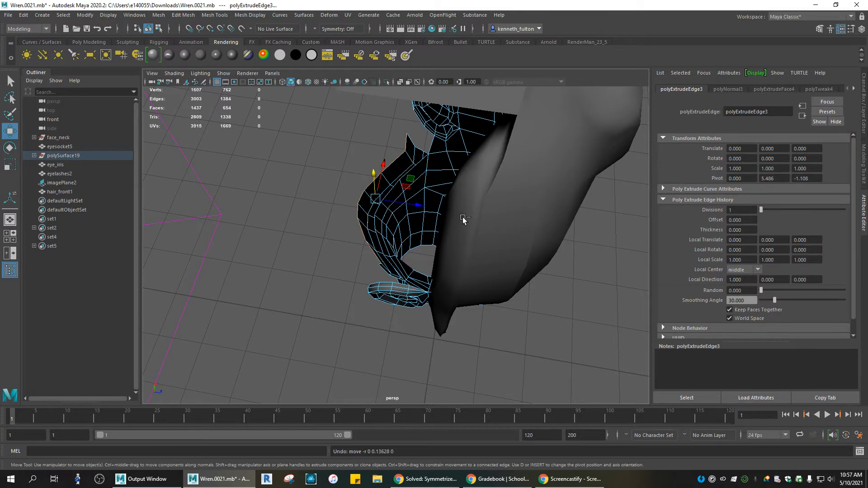
left_click(21, 15)
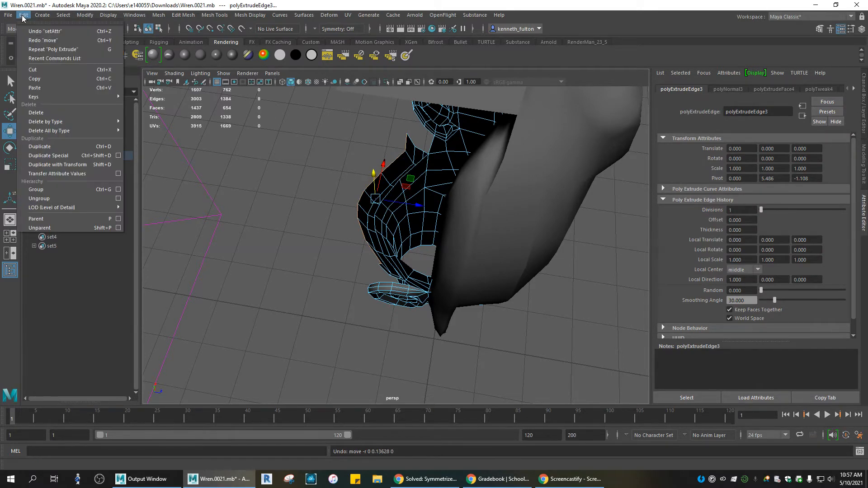
left_click(36, 37)
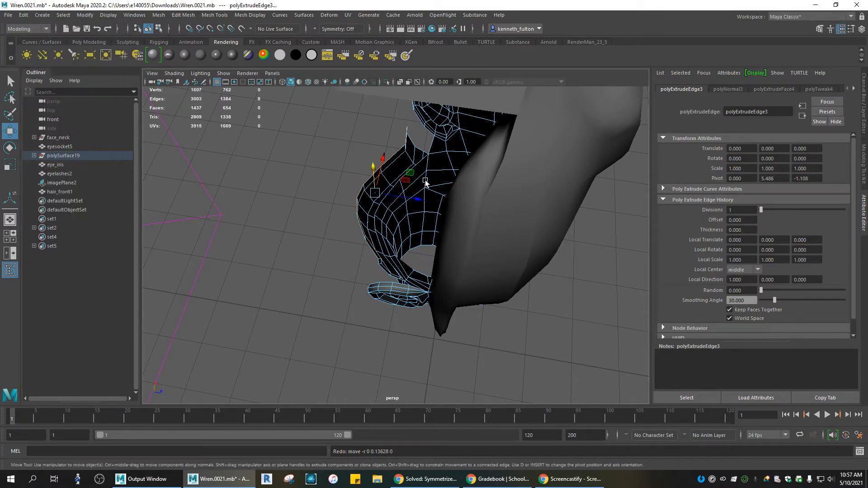
Step: Fine-tune the height of the extruded rim edges with a slight vertical move
left_click_drag(415, 199, 455, 133)
left_click_drag(403, 205, 403, 204)
mouse_move(360, 180)
left_mouse_down()
mouse_move(359, 171)
mouse_move(359, 181)
left_mouse_up()
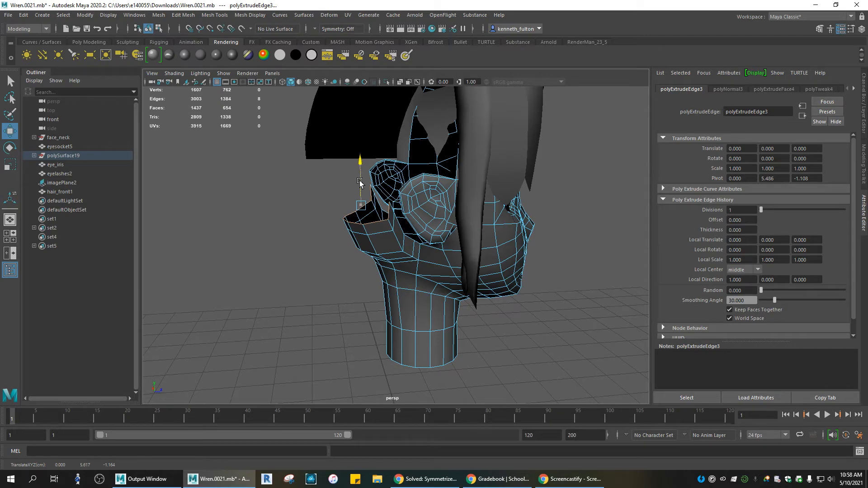
Step: Select the three side border edges at the pointed end of the rim and extrude them sideways toward the nearby ear
left_click_drag(400, 208, 480, 201, "alt")
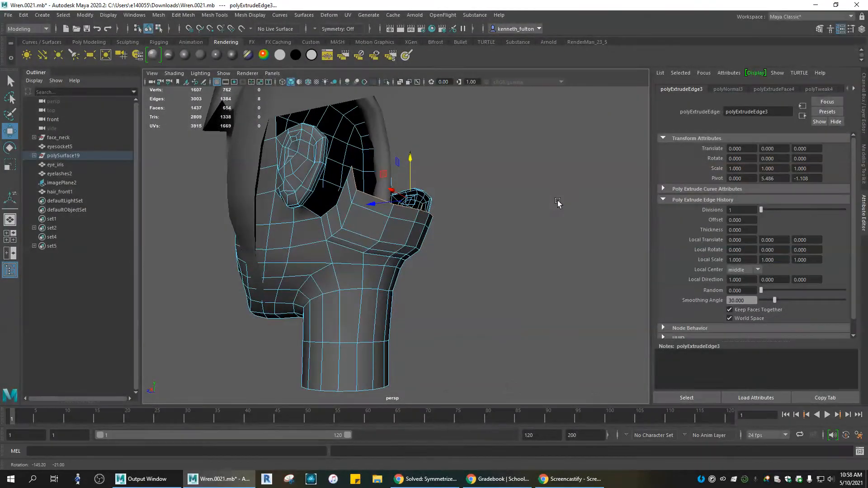
left_click(341, 187)
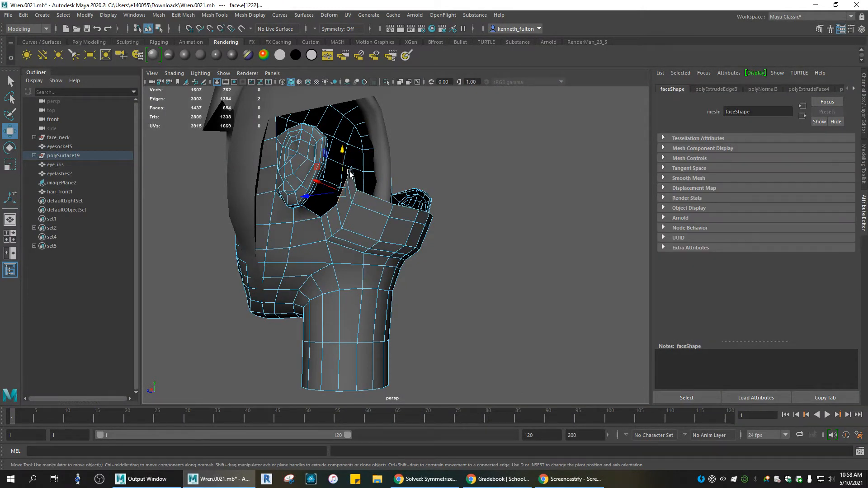
left_click(350, 175, "shift")
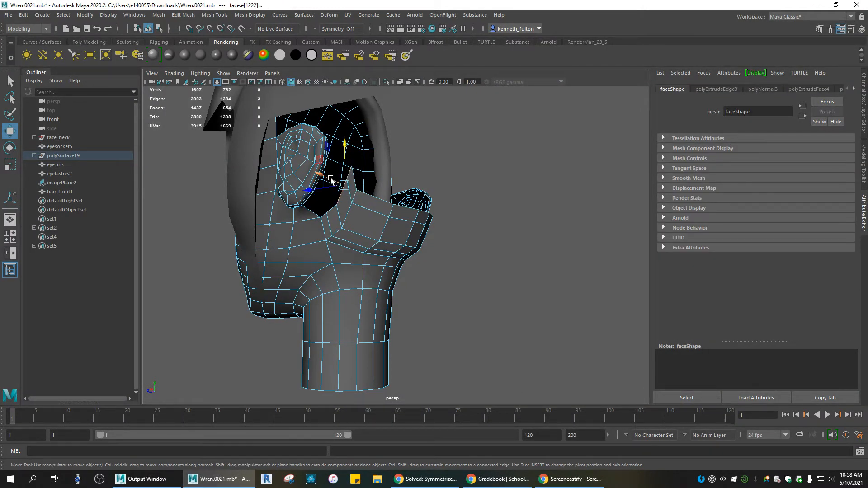
left_click_drag(328, 181, 345, 188, "shift")
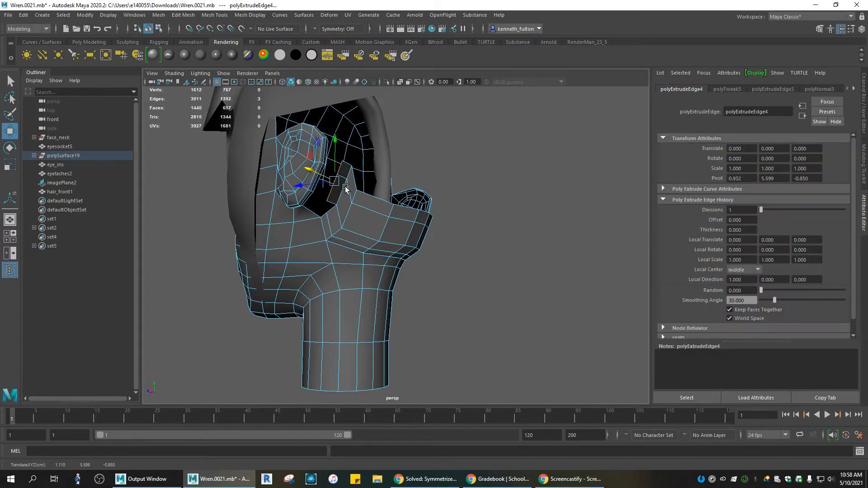
Step: Select the two side border edges at the rim's opposite end and extrude them sideways toward the other ear
mouse_move(431, 205)
left_mouse_down("alt")
mouse_move(346, 238)
mouse_move(430, 214)
left_mouse_up("alt")
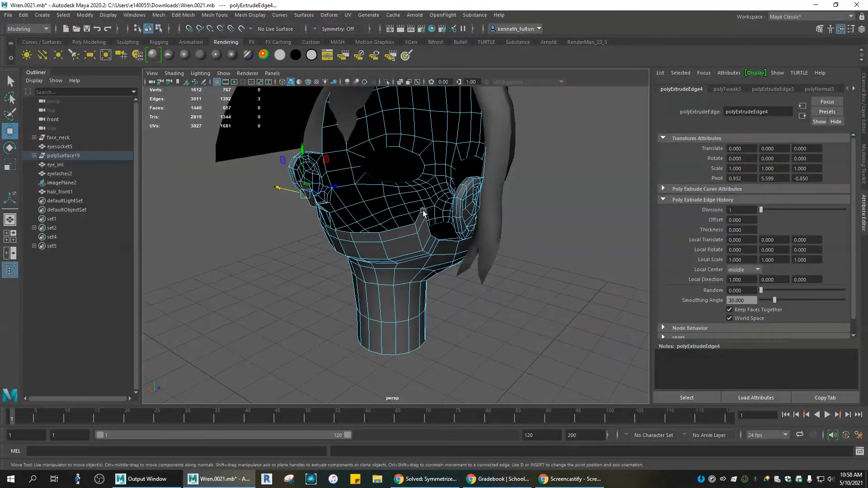
left_click(424, 213)
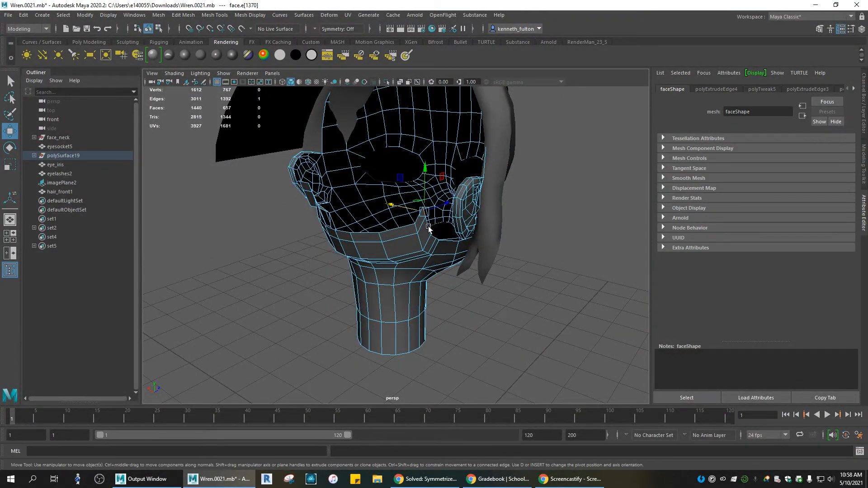
left_click(435, 228, "shift")
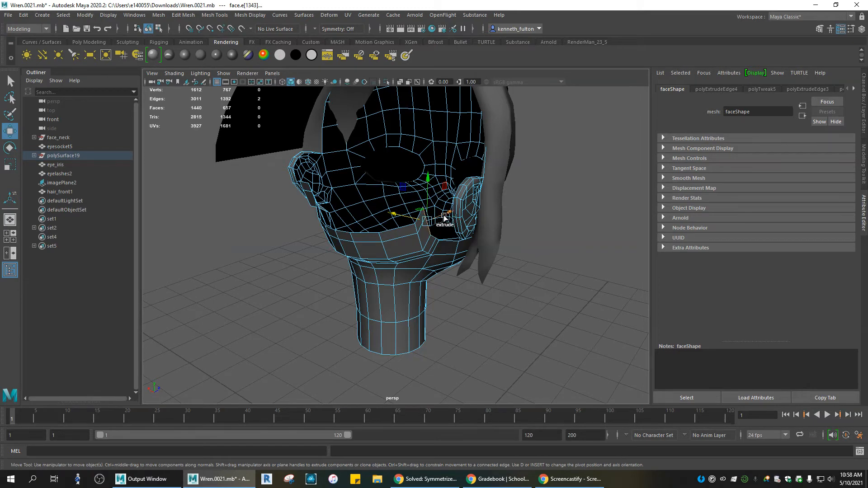
left_click_drag(413, 220, 466, 219, "shift")
scroll(444, 209, "up", 4)
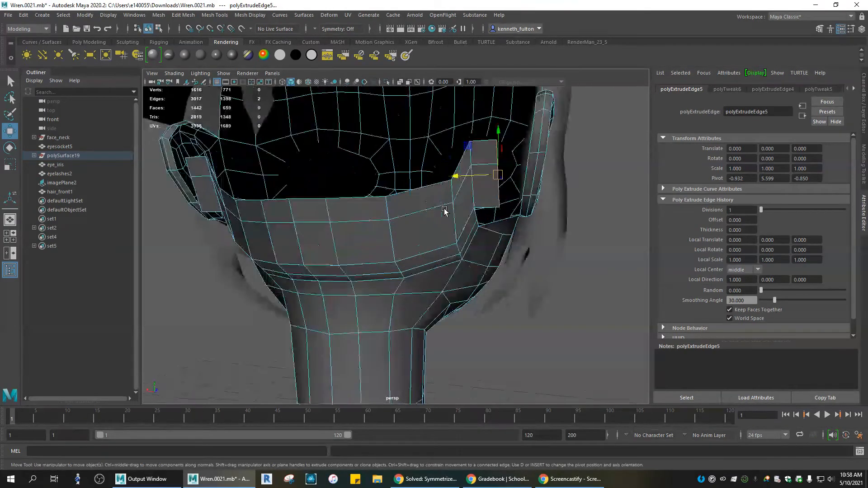
Step: Try moving the new ear-side strip's inner and outer vertical edges about 0.251 along Z, and undo it
left_click(471, 158, "shift")
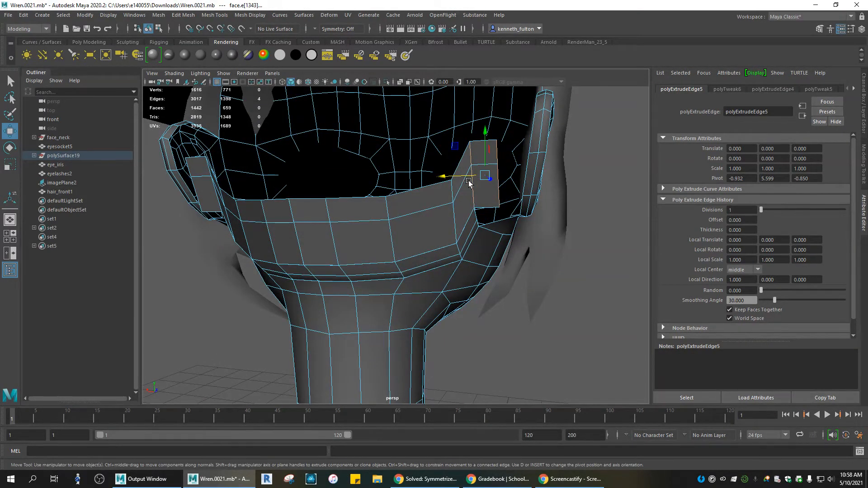
mouse_move(491, 182)
left_mouse_down()
mouse_move(494, 193)
mouse_move(477, 171)
mouse_move(500, 182)
left_mouse_up()
key("ctrl+z")
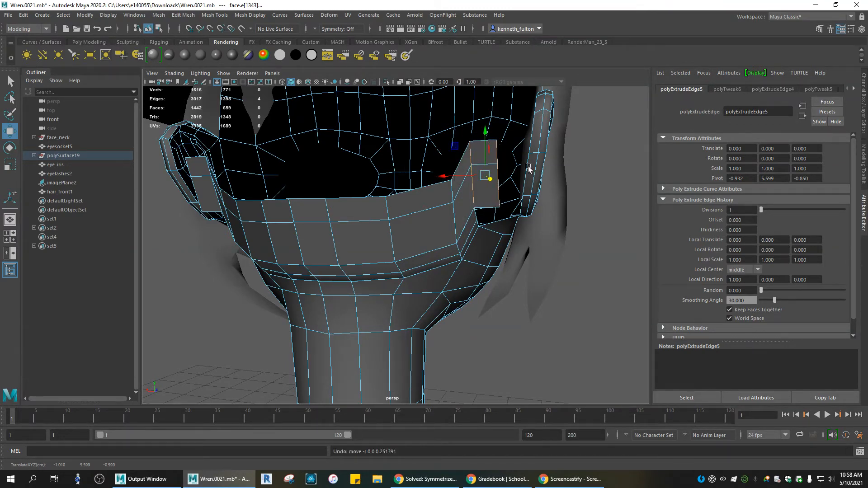
key("ctrl+z")
key("ctrl+z")
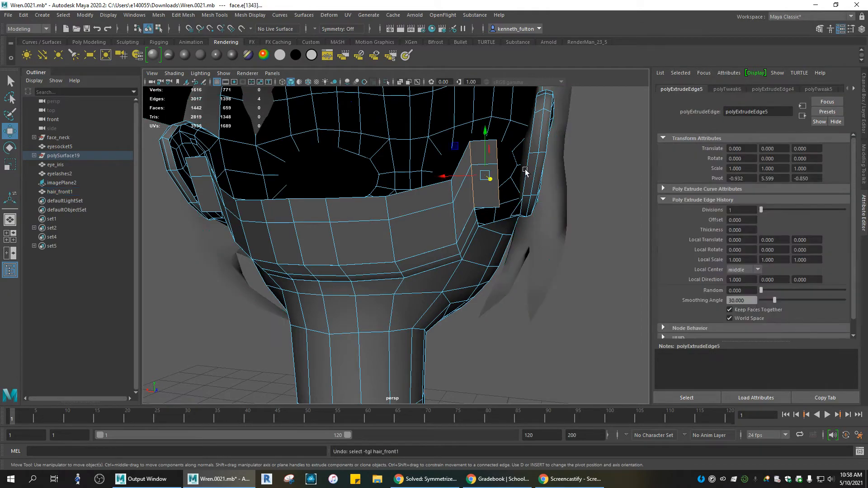
Step: Select the two outer vertical edges of the ear-side strip and move them horizontally toward the ear, to about X -1.08, Z -0.77
left_click_drag(525, 169, 492, 221, "alt")
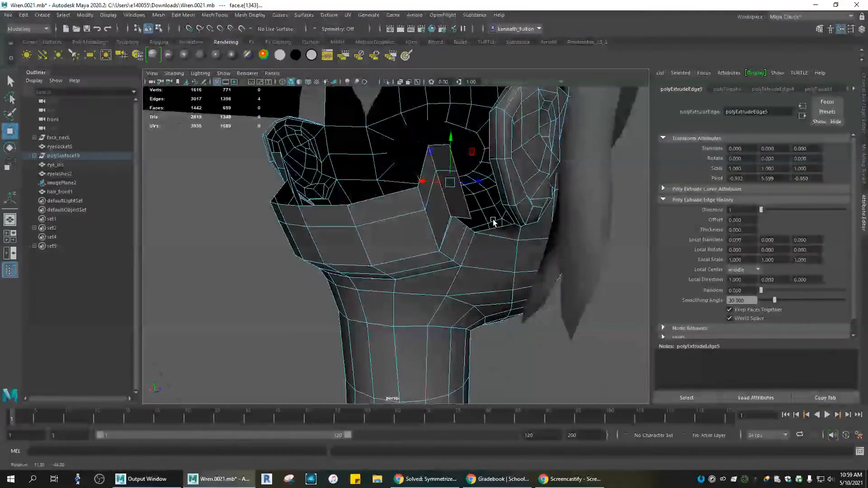
left_click(466, 200)
left_click(454, 161, "shift")
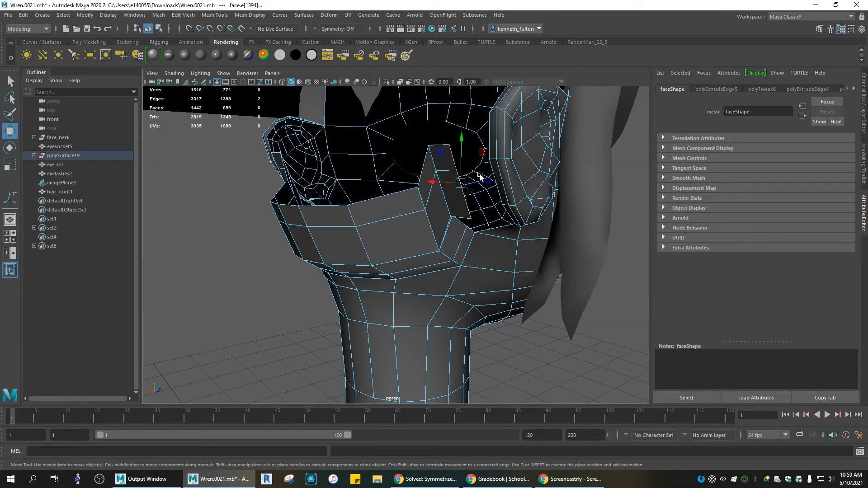
left_click_drag(501, 189, 482, 249, "alt")
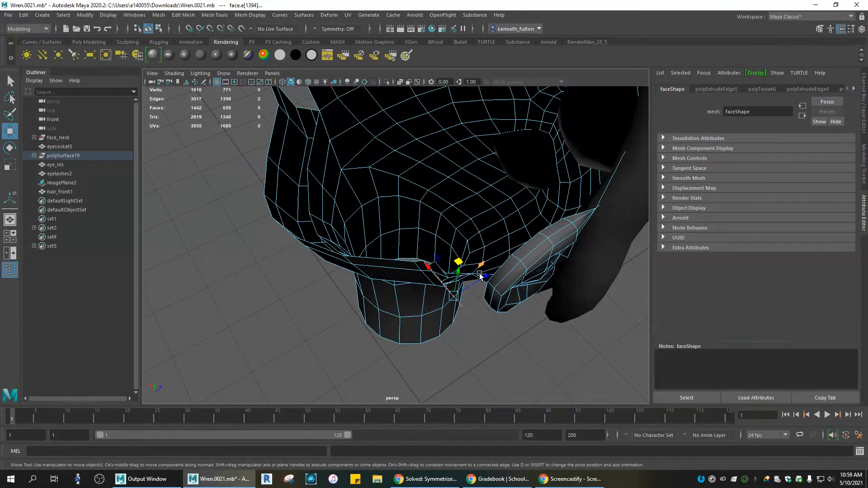
left_click_drag(485, 279, 491, 274)
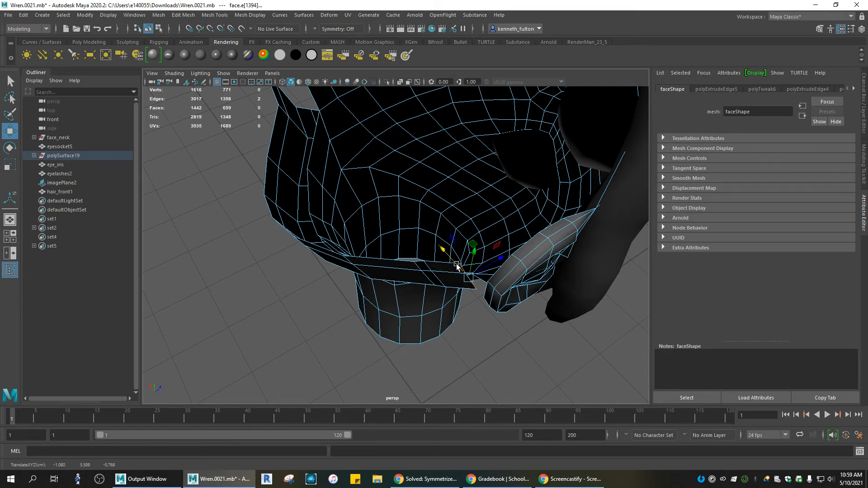
left_click_drag(465, 271, 536, 235, "alt")
scroll(368, 240, "down", 5)
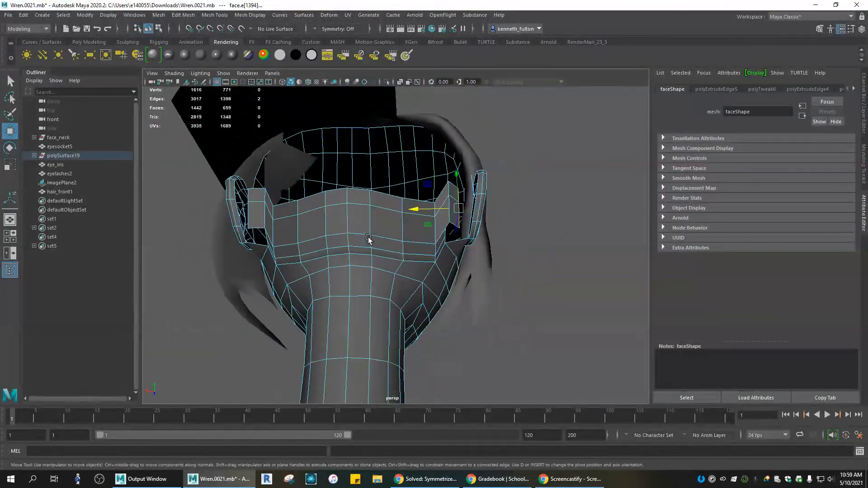
left_click_drag(350, 241, 290, 222, "alt")
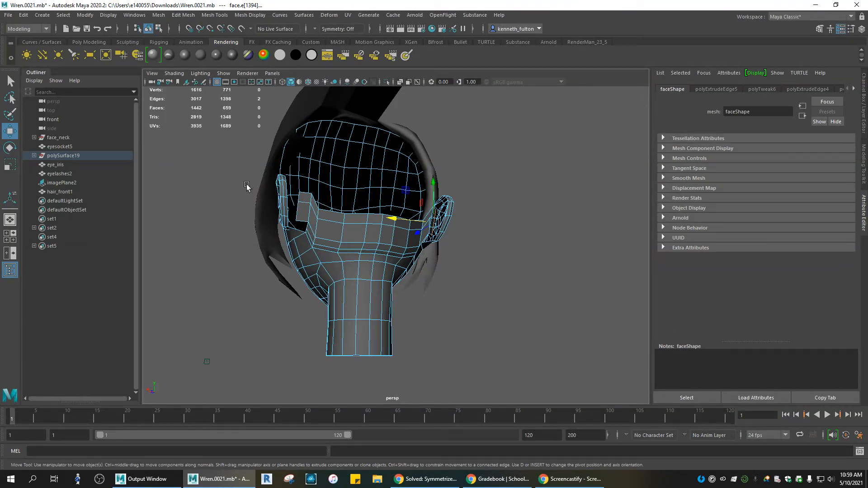
left_click_drag(375, 219, 336, 212, "alt")
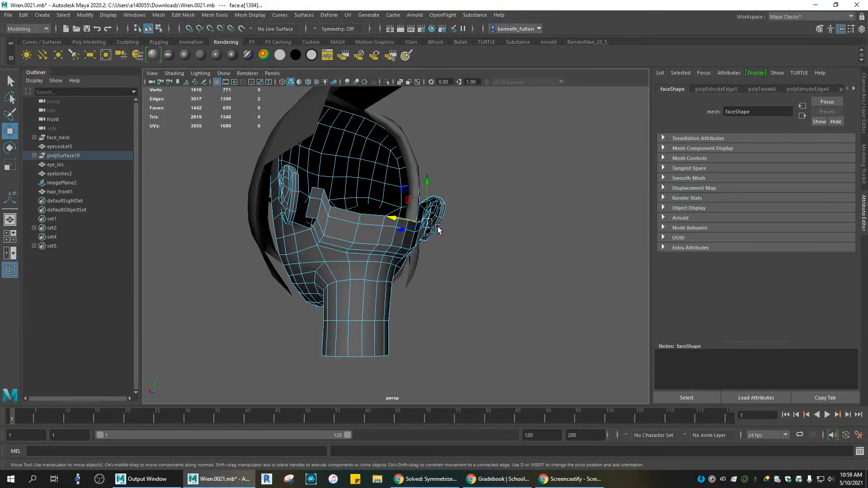